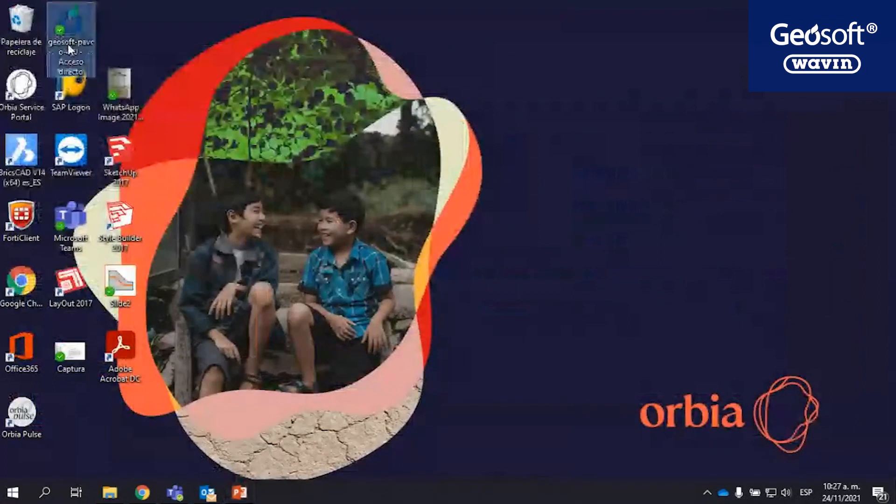
- Launch Geosoft 4.0, keep Español as the interface language and enter the list of design modules
{"action": "left_click", "coordinate": [314, 150]}
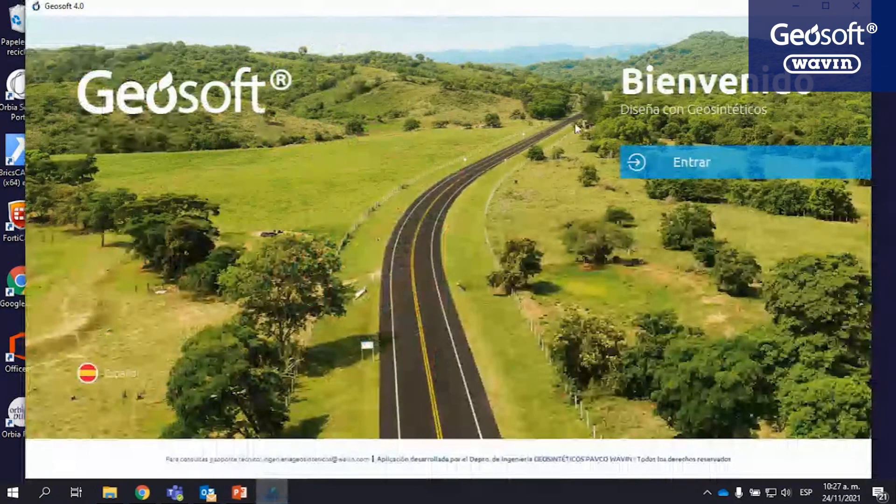
{"action": "left_click", "coordinate": [127, 379]}
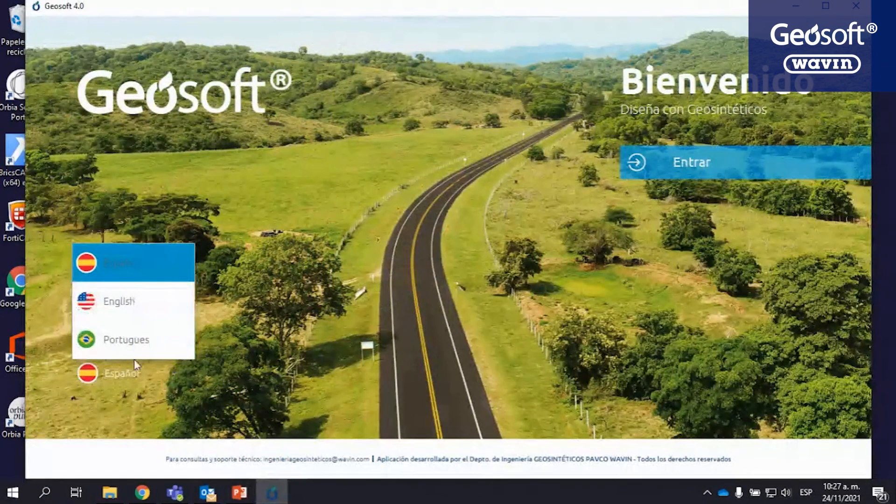
{"action": "left_click", "coordinate": [132, 268]}
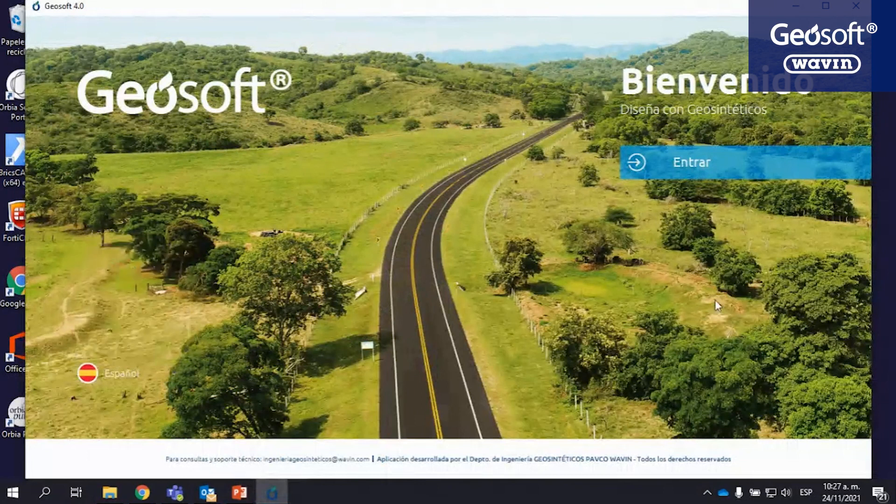
{"action": "left_click", "coordinate": [681, 160]}
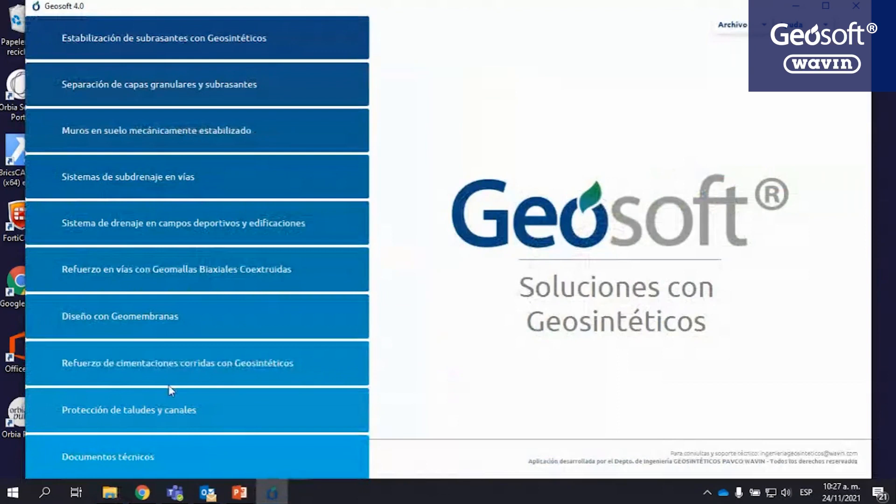
- Look at the Documentos técnicos section and return to the module list
{"action": "left_click", "coordinate": [155, 455]}
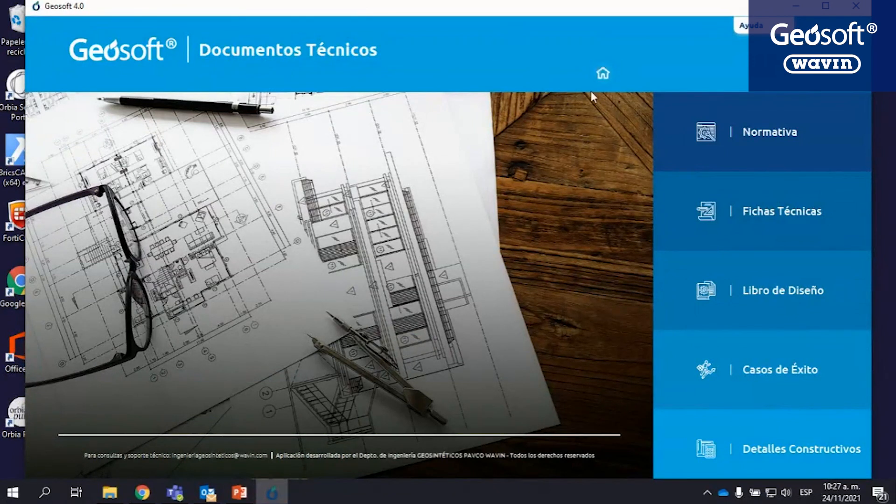
{"action": "left_click", "coordinate": [603, 73]}
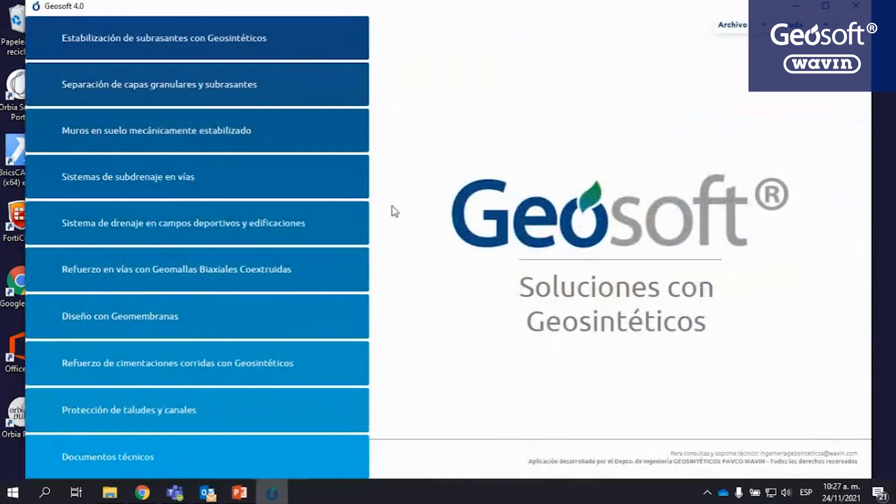
- Open the existing project Ejemplo 7.pvo4 in the Muros en suelo mecánicamente estabilizado module
{"action": "left_click", "coordinate": [245, 138]}
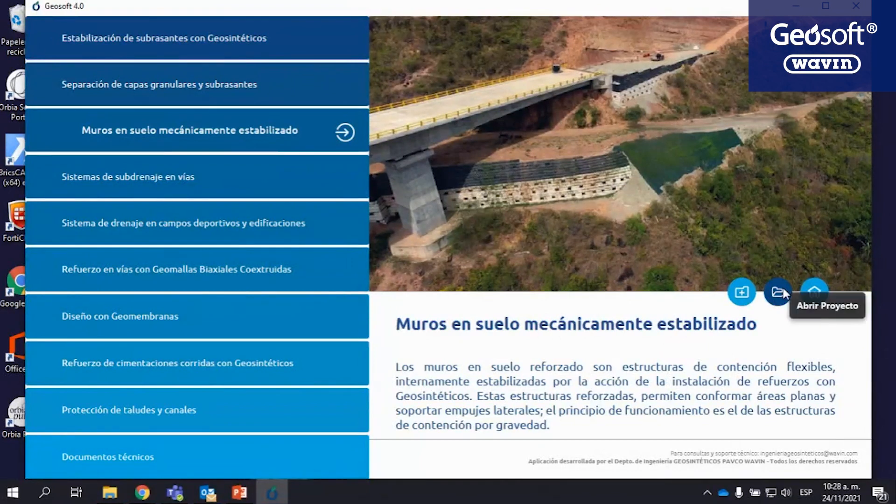
{"action": "left_click", "coordinate": [742, 292]}
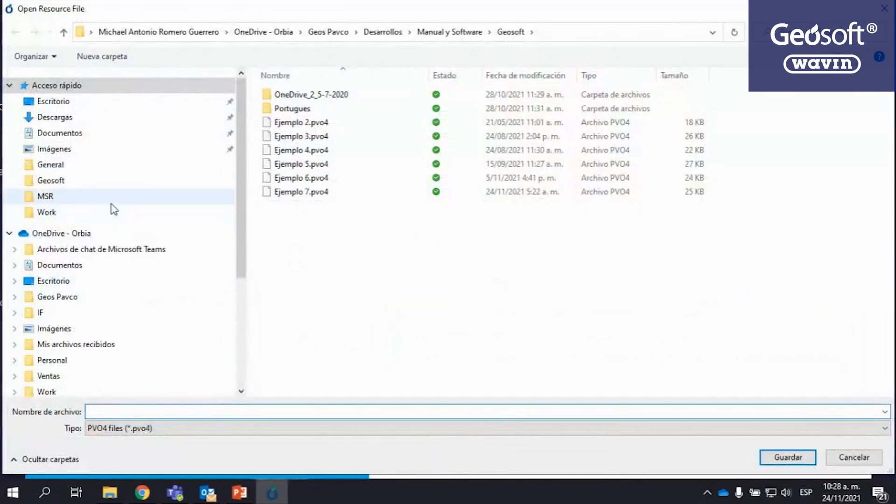
{"action": "left_click", "coordinate": [869, 458]}
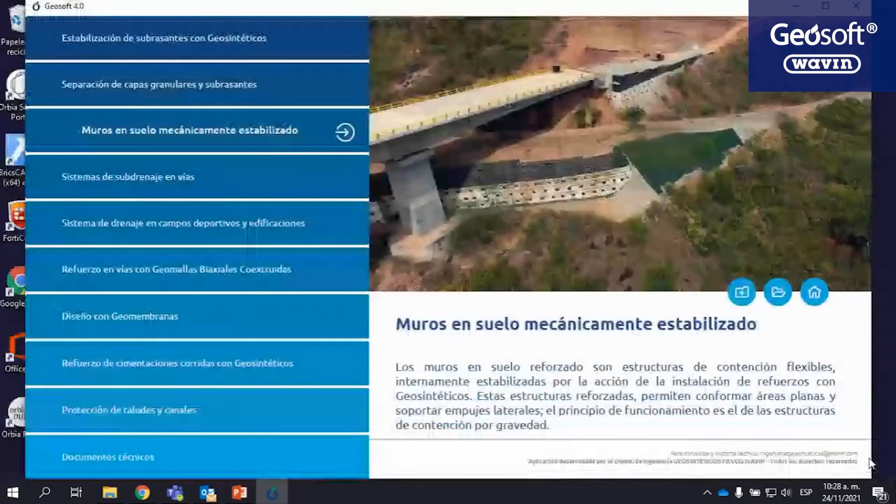
{"action": "left_click", "coordinate": [778, 292]}
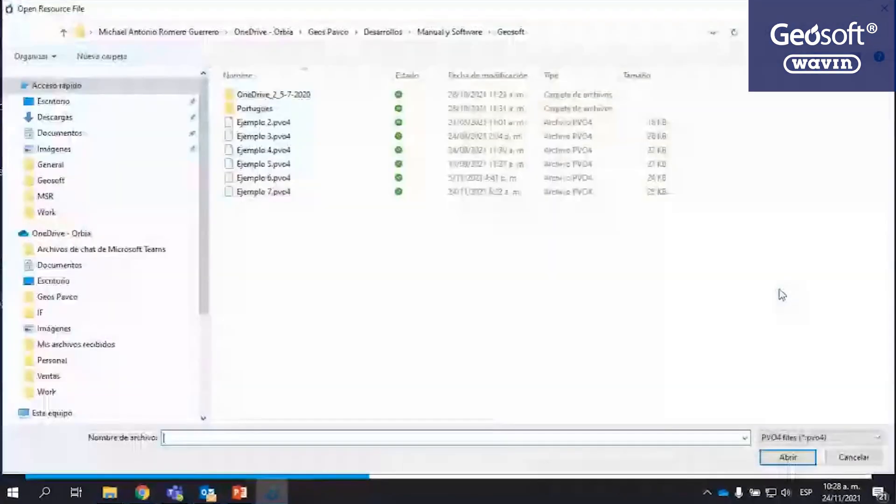
{"action": "double_click", "coordinate": [286, 191]}
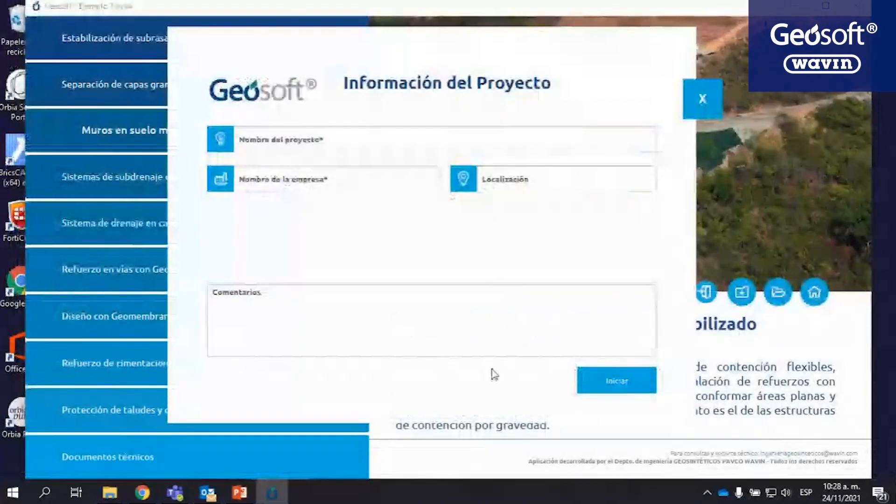
- Go through the project name, company, location and comments fields, leave them blank and start the wall design
{"action": "left_click", "coordinate": [355, 137]}
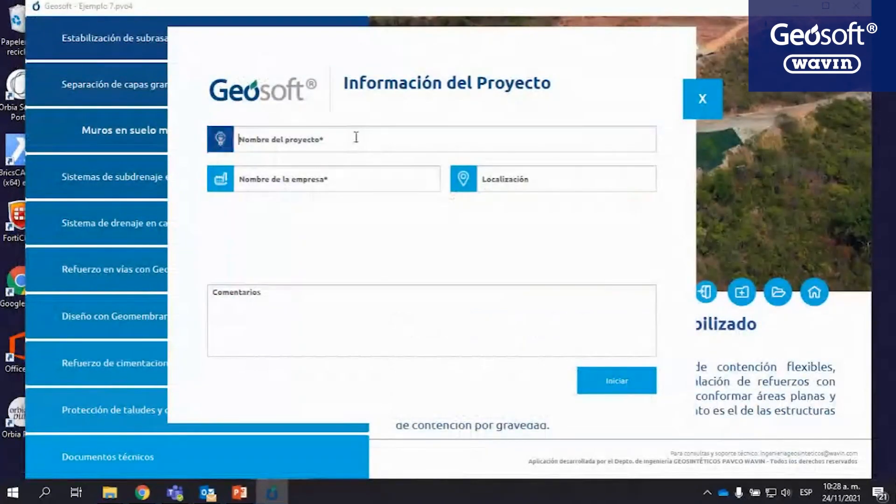
{"action": "left_click", "coordinate": [347, 183]}
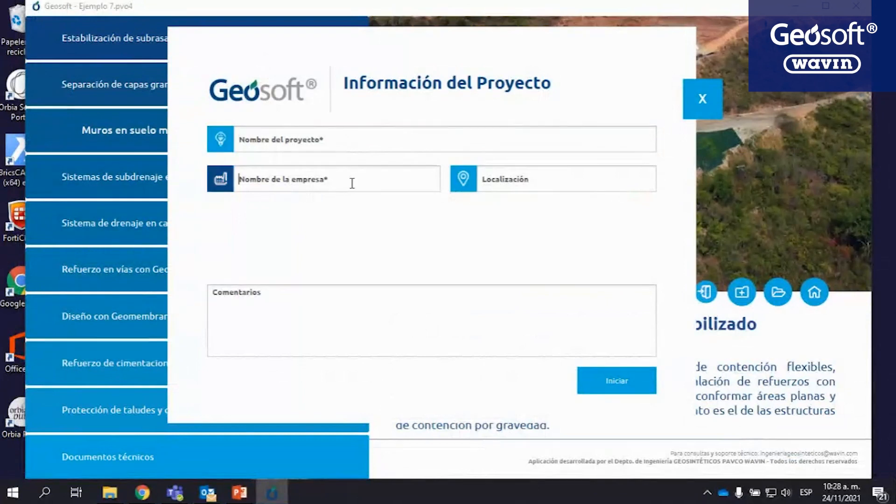
{"action": "left_click", "coordinate": [566, 178]}
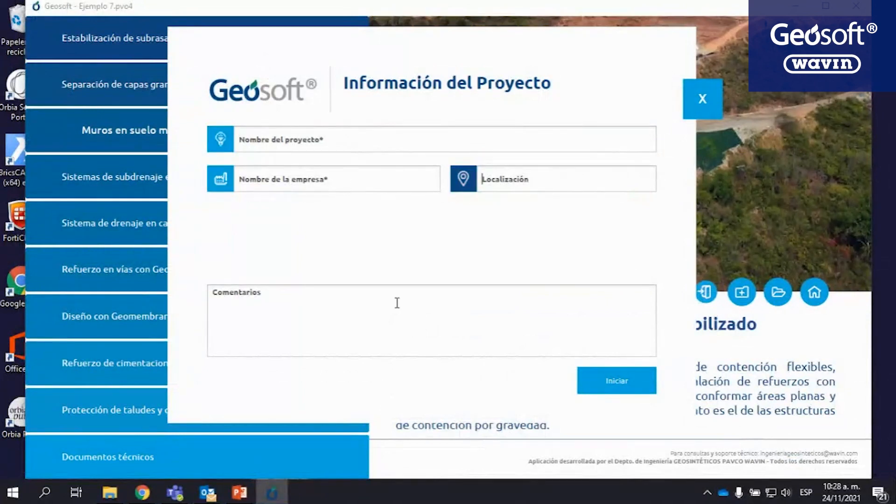
{"action": "left_click", "coordinate": [347, 312]}
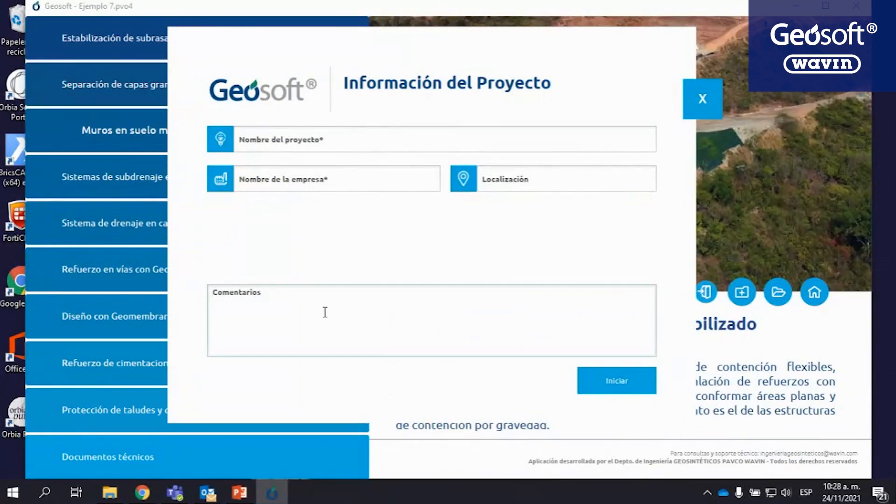
{"action": "left_click", "coordinate": [628, 388]}
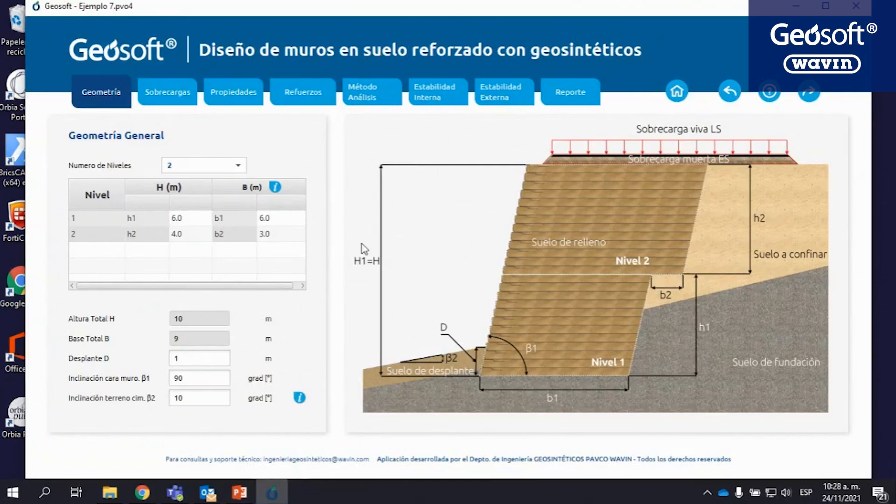
- Try the wall geometry with one, two, three and four levels, and dismiss the mail notification
{"action": "left_click", "coordinate": [242, 163]}
{"action": "left_click", "coordinate": [197, 138]}
{"action": "left_click", "coordinate": [239, 167]}
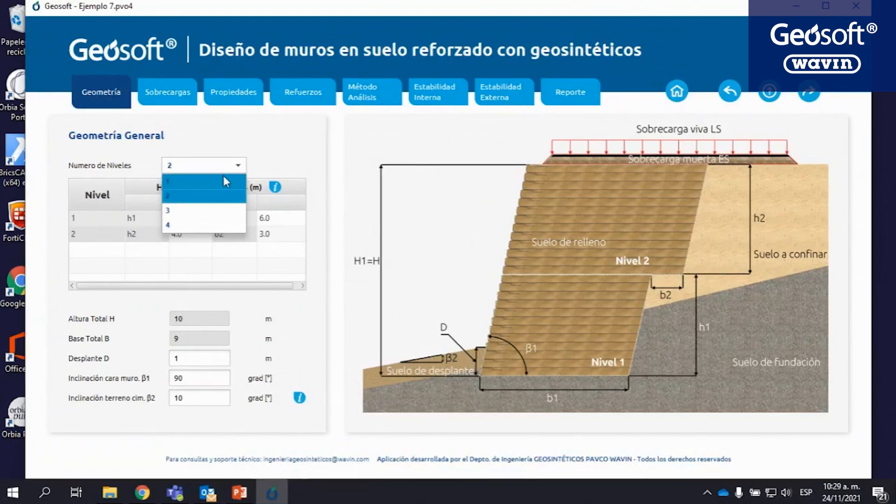
{"action": "left_click", "coordinate": [223, 177]}
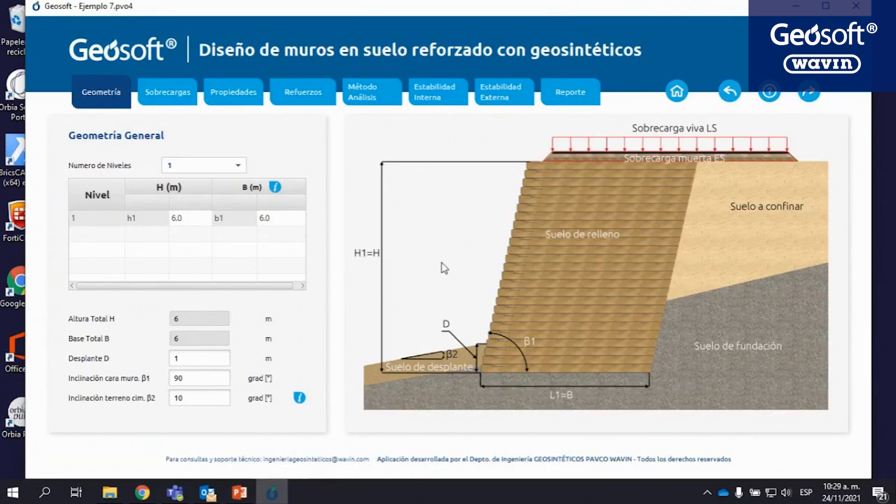
{"action": "left_click", "coordinate": [239, 167]}
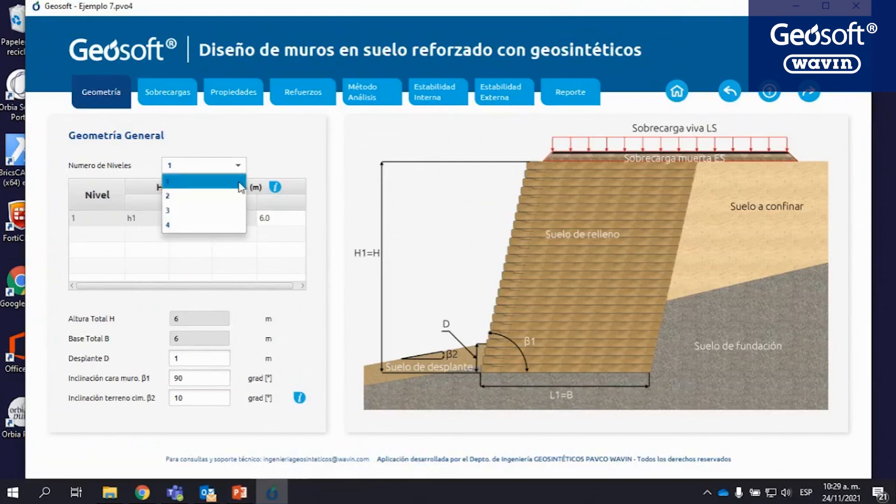
{"action": "left_click", "coordinate": [232, 199]}
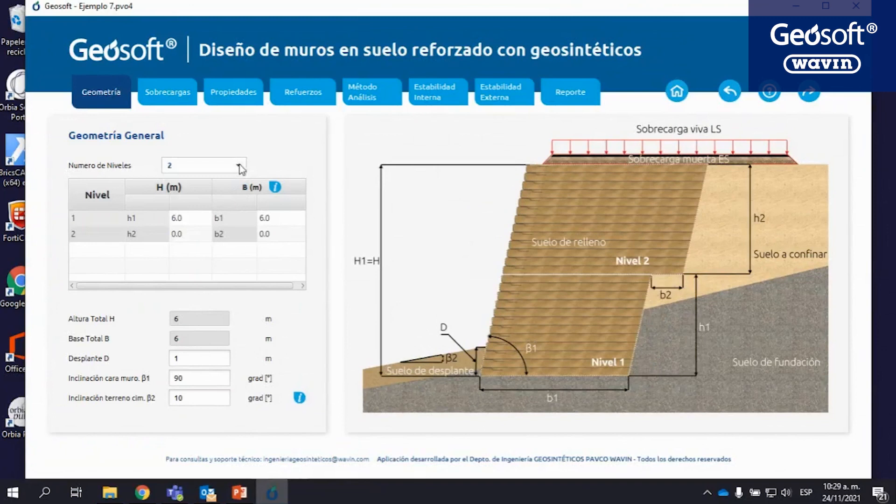
{"action": "left_click", "coordinate": [239, 166]}
{"action": "left_click", "coordinate": [222, 205]}
{"action": "left_click", "coordinate": [239, 167]}
{"action": "left_click", "coordinate": [217, 219]}
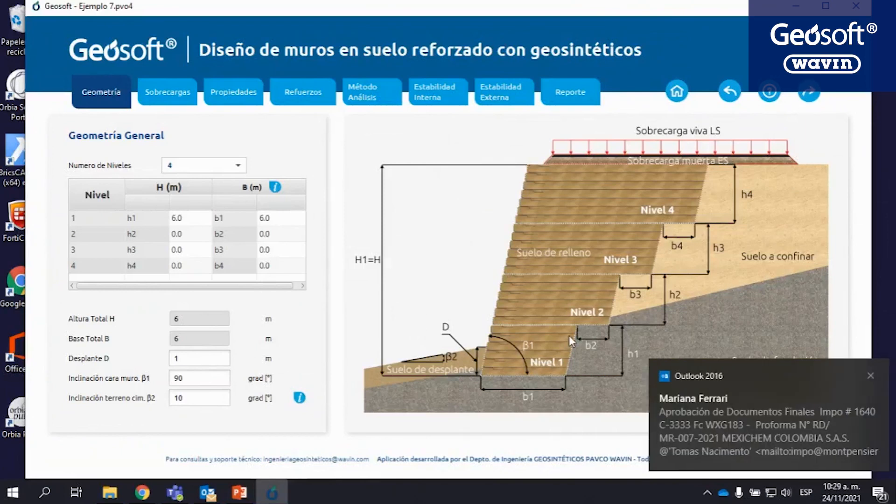
{"action": "left_click", "coordinate": [870, 376]}
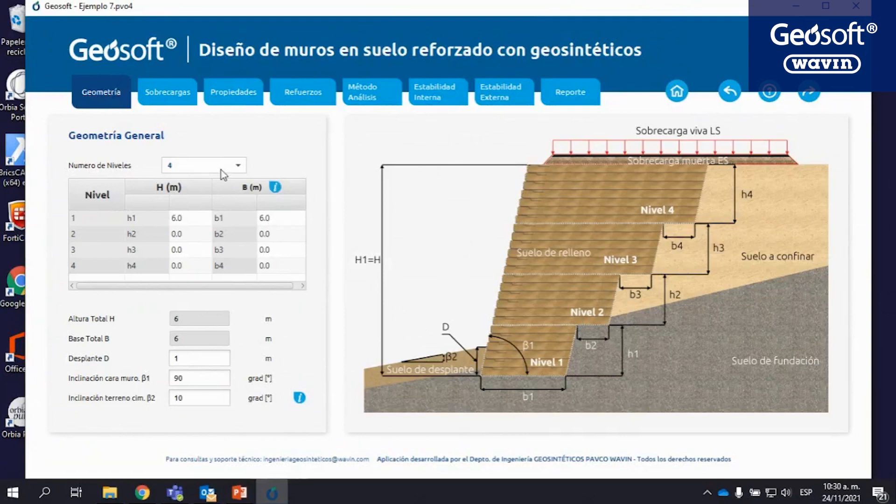
- Set the number of wall levels to 2
{"action": "left_click", "coordinate": [238, 166]}
{"action": "left_click", "coordinate": [208, 196]}
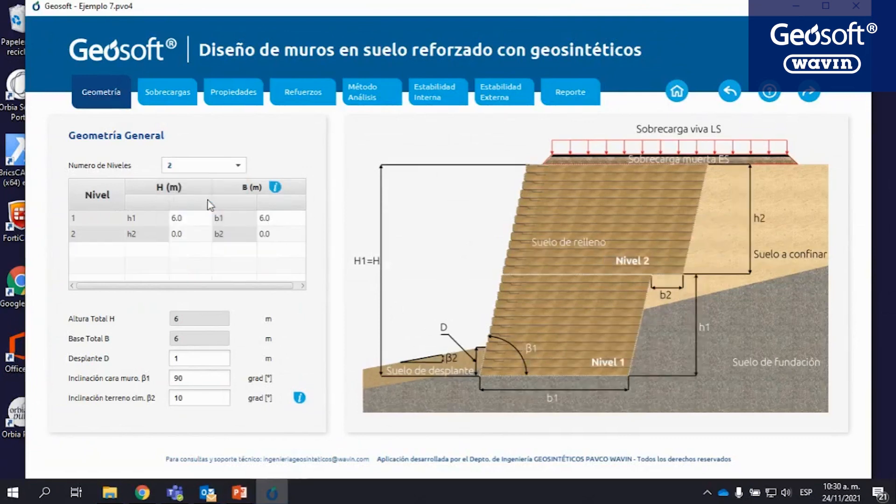
{"action": "left_click", "coordinate": [236, 169]}
{"action": "left_click", "coordinate": [215, 200]}
- Read the guidance on the recommended minimum wall base B in the general geometry, then close it
{"action": "left_click", "coordinate": [194, 219]}
{"action": "left_click", "coordinate": [198, 216]}
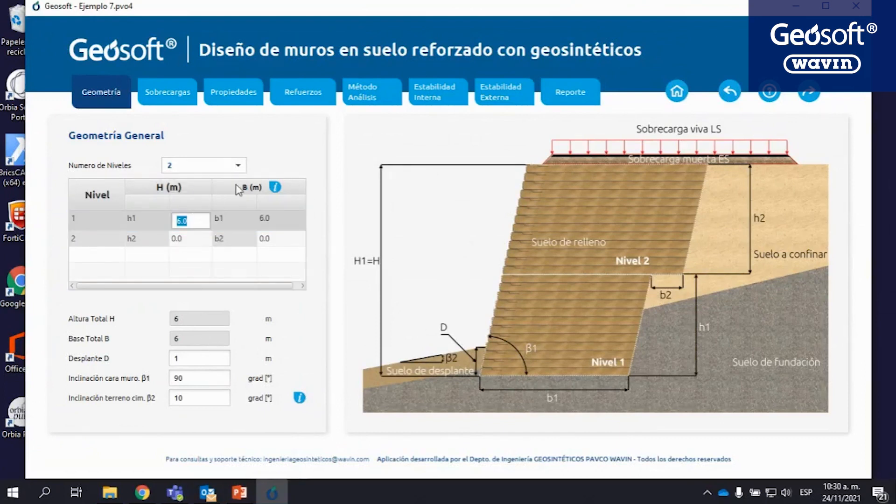
{"action": "left_click", "coordinate": [277, 189]}
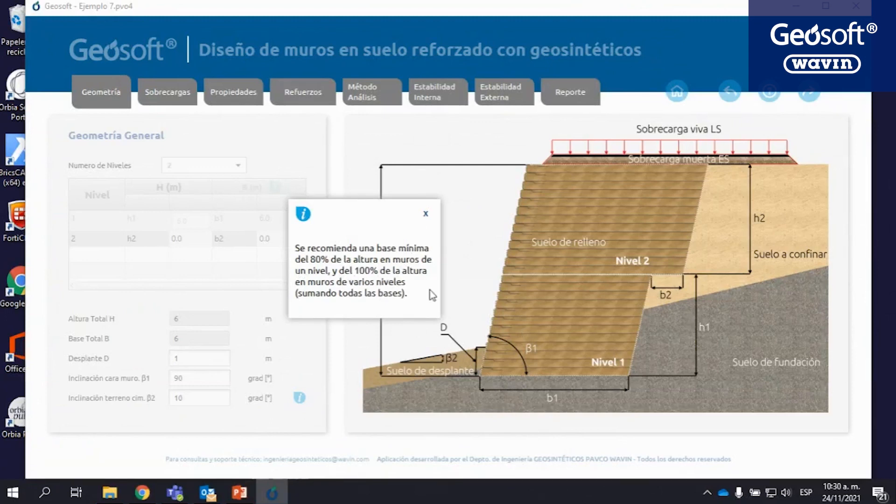
{"action": "left_click", "coordinate": [426, 213]}
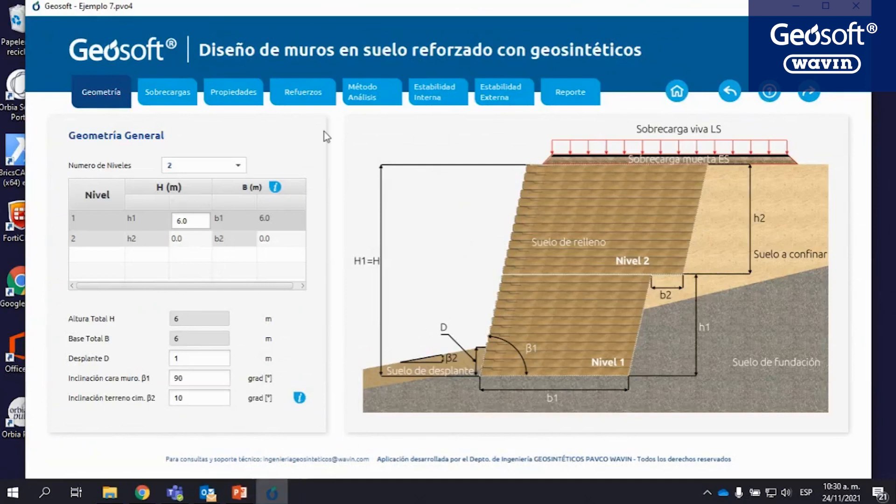
- Set the level 1 height h1 to 7 m and its base b1 to 7 m
{"action": "left_click", "coordinate": [183, 222]}
{"action": "key", "text": "BackSpace"}
{"action": "type", "text": "7"}
{"action": "left_click", "coordinate": [293, 220]}
{"action": "left_click", "coordinate": [286, 221]}
{"action": "type", "text": "6.0"}
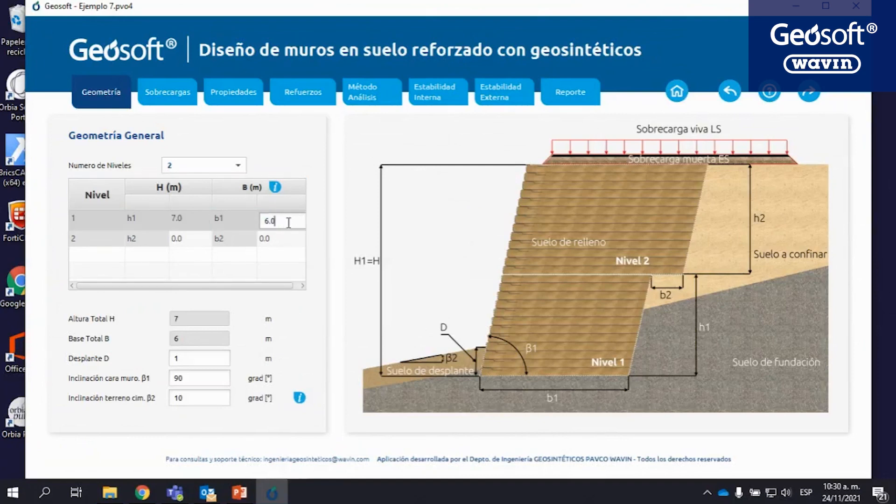
{"action": "key", "text": "BackSpace"}
{"action": "type", "text": "7"}
- Set the level 2 height h2 to 5 m
{"action": "left_click", "coordinate": [199, 238]}
{"action": "left_click", "coordinate": [199, 237]}
{"action": "left_click", "coordinate": [198, 238]}
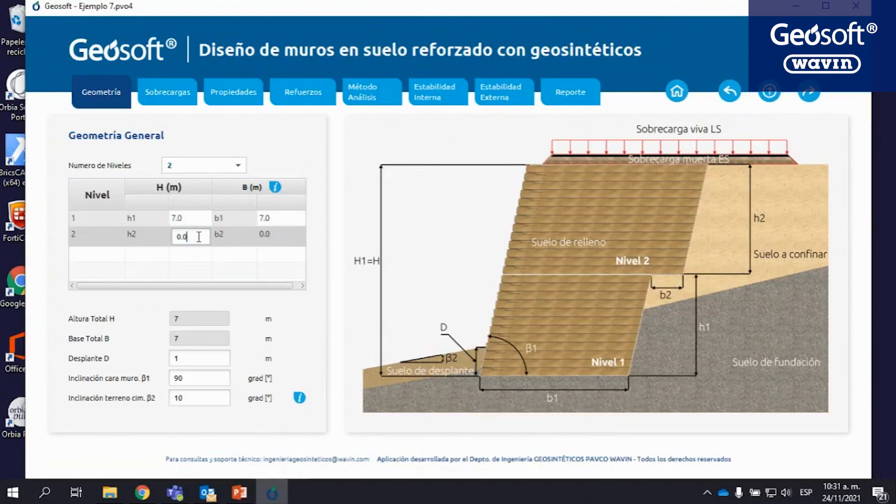
{"action": "key", "text": "Left"}
{"action": "key", "text": "Left"}
{"action": "key", "text": "BackSpace"}
{"action": "type", "text": "5"}
- Set the level 2 base b2 to 4 m and apply it to the geometry table
{"action": "left_click", "coordinate": [278, 239]}
{"action": "left_click", "coordinate": [278, 239]}
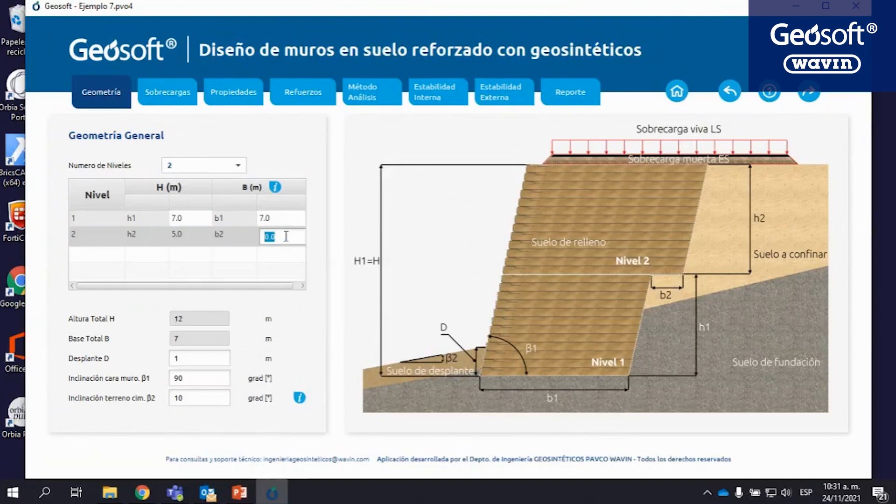
{"action": "key", "text": "Right"}
{"action": "key", "text": "Left"}
{"action": "key", "text": "Left"}
{"action": "key", "text": "BackSpace"}
{"action": "type", "text": "5"}
{"action": "key", "text": "BackSpace"}
{"action": "type", "text": "4"}
{"action": "left_click", "coordinate": [272, 265]}
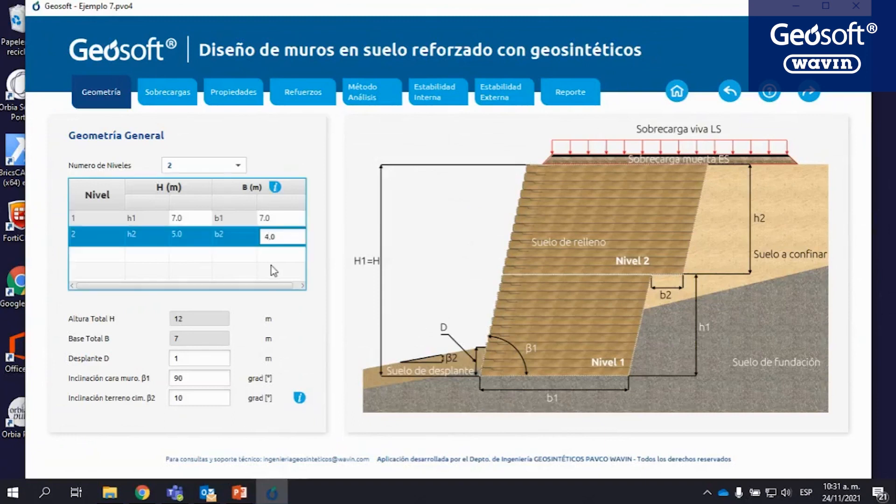
{"action": "left_click", "coordinate": [218, 218]}
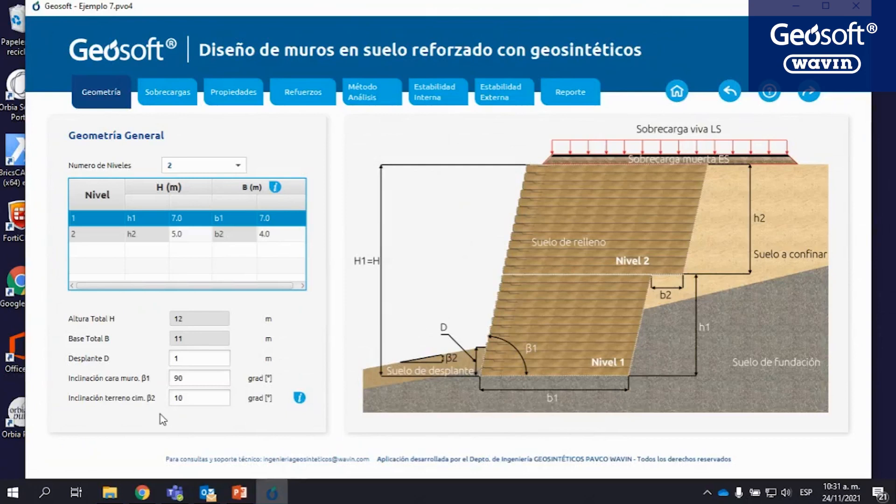
- Set the embedment depth Desplante D to 1 m and the foundation terrain inclination β2 to 15°
{"action": "left_click", "coordinate": [202, 358]}
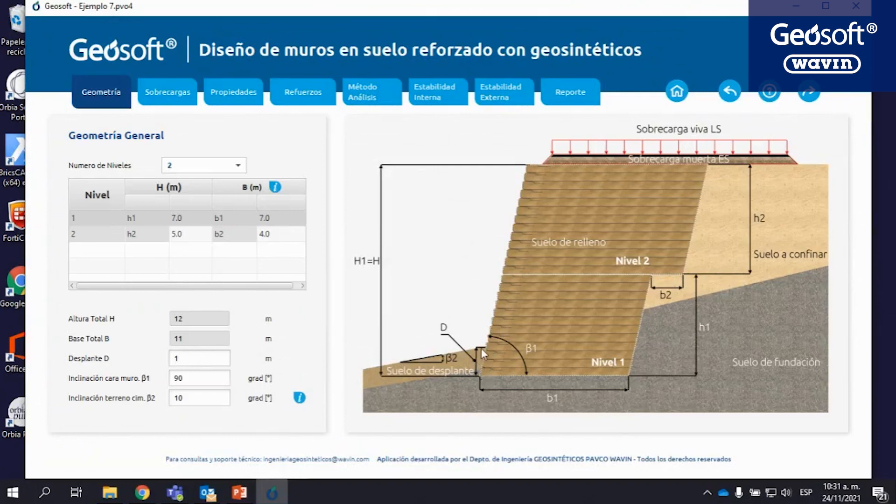
{"action": "double_click", "coordinate": [181, 358]}
{"action": "type", "text": "2"}
{"action": "key", "text": "BackSpace"}
{"action": "type", "text": "1"}
{"action": "left_click", "coordinate": [205, 378]}
{"action": "left_click", "coordinate": [201, 399]}
{"action": "key", "text": "BackSpace"}
{"action": "type", "text": "5"}
- Read the explanation of the terrain inclination β2 and move on to the Sobrecargas section
{"action": "left_click", "coordinate": [300, 398]}
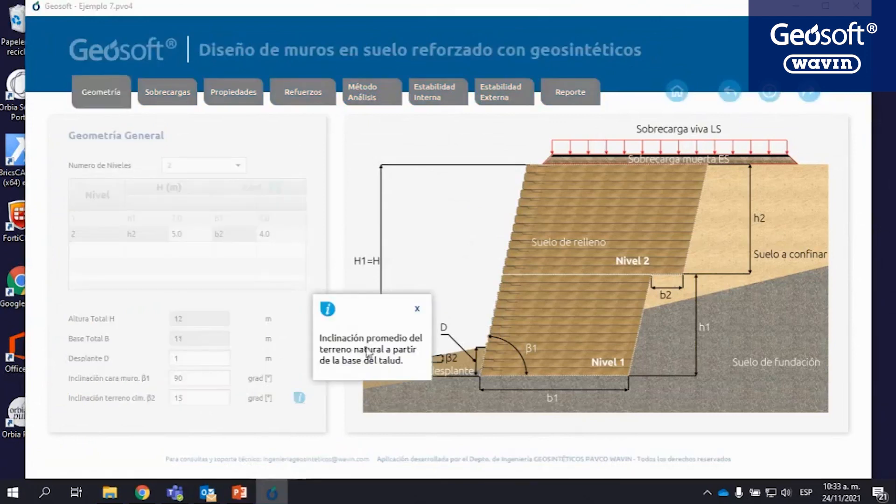
{"action": "left_click", "coordinate": [419, 308]}
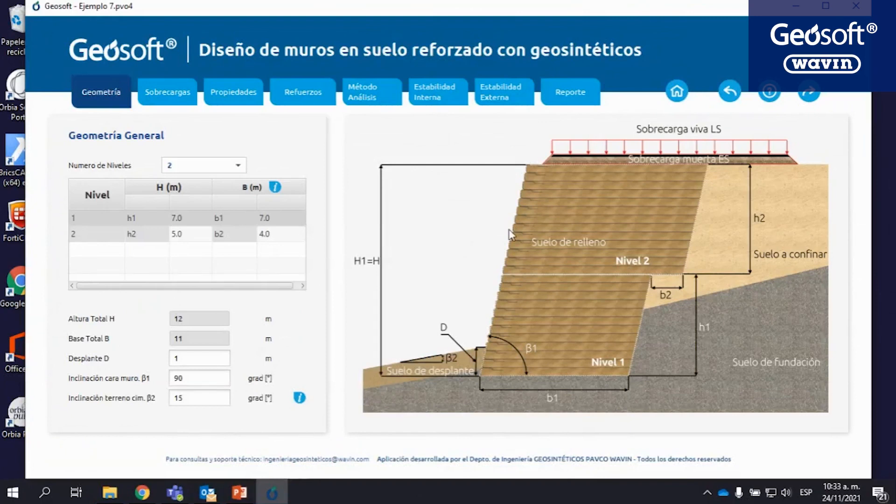
{"action": "left_click", "coordinate": [810, 94]}
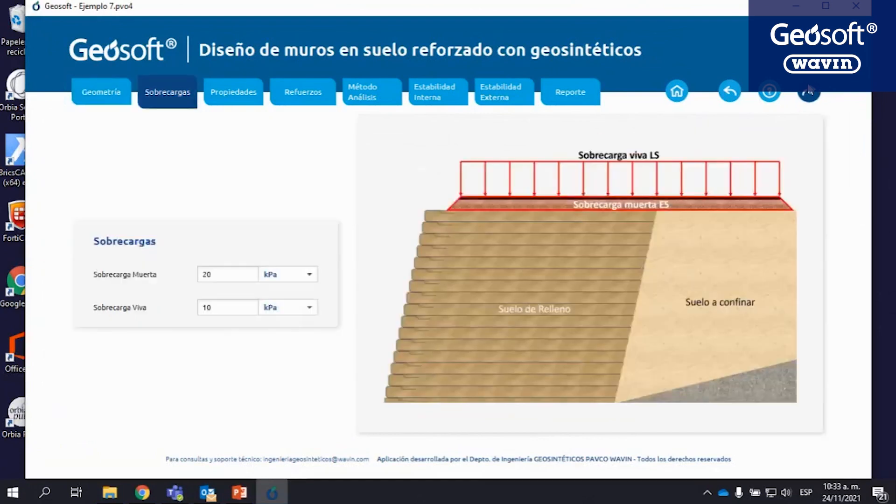
- Set the Sobrecarga Muerta to 30 kPa and continue to the Propiedades section
{"action": "left_click", "coordinate": [730, 91]}
{"action": "left_click", "coordinate": [167, 92]}
{"action": "left_click", "coordinate": [243, 268]}
{"action": "key", "text": "BackSpace"}
{"action": "key", "text": "BackSpace"}
{"action": "type", "text": "30"}
{"action": "left_click", "coordinate": [230, 306]}
{"action": "left_click", "coordinate": [809, 92]}
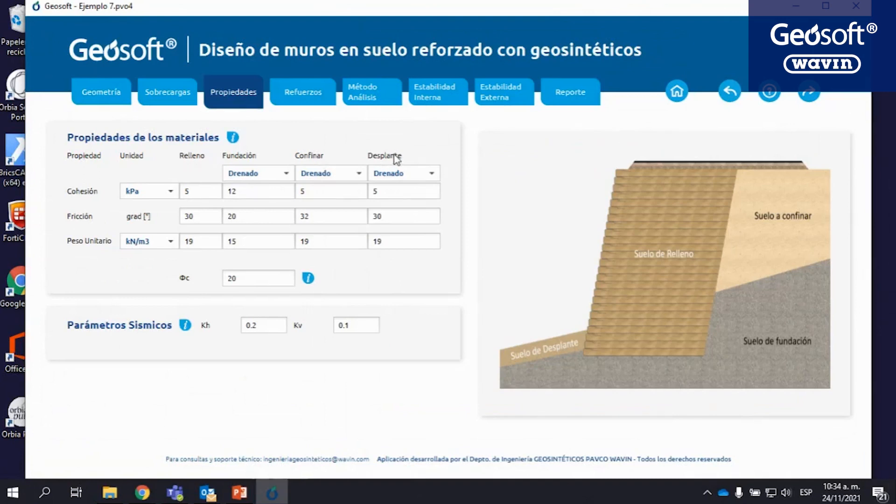
- Read the note on the material properties and review the Relleno soil's cohesion, friction and unit weight
{"action": "left_click", "coordinate": [232, 137]}
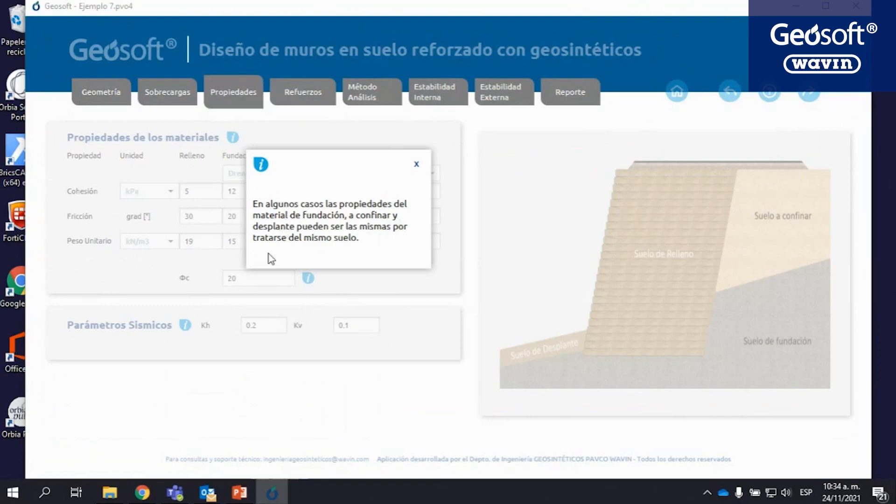
{"action": "left_click", "coordinate": [416, 165]}
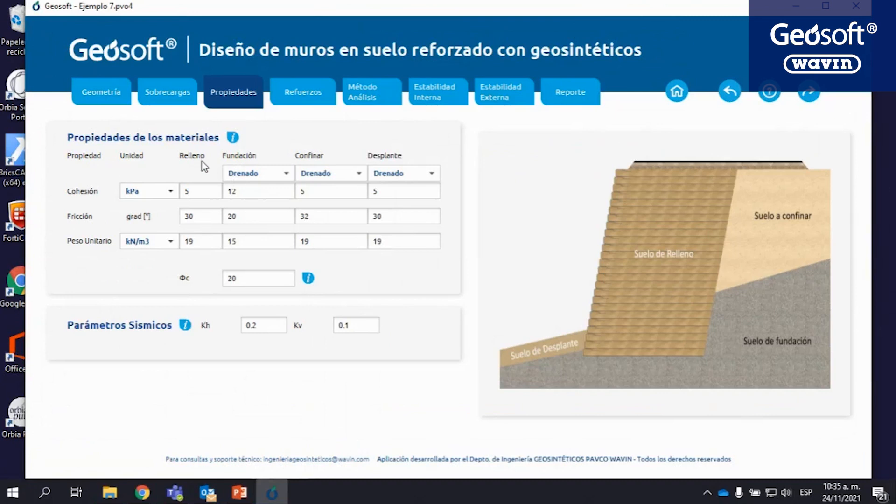
{"action": "left_click", "coordinate": [197, 191]}
{"action": "left_click", "coordinate": [208, 219]}
{"action": "left_click", "coordinate": [212, 240]}
- Try the No Drenado condition for the Fundación soil and accept the drainage note
{"action": "left_click", "coordinate": [288, 174]}
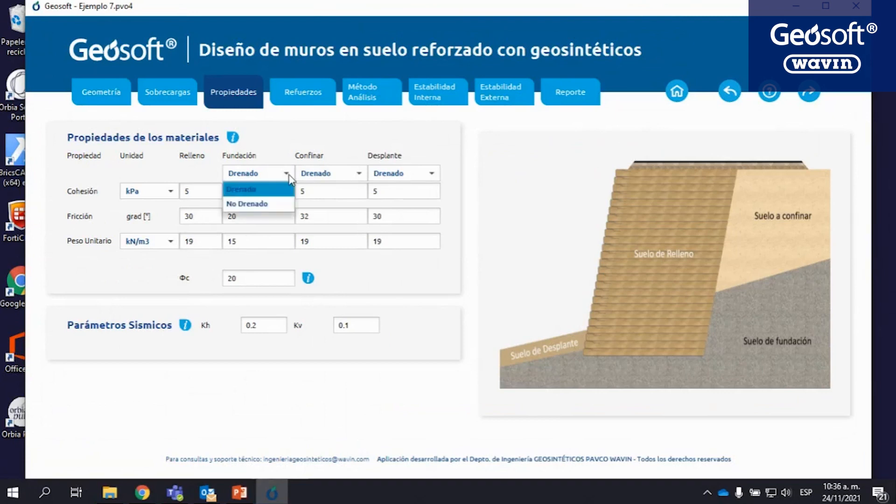
{"action": "left_click", "coordinate": [268, 205]}
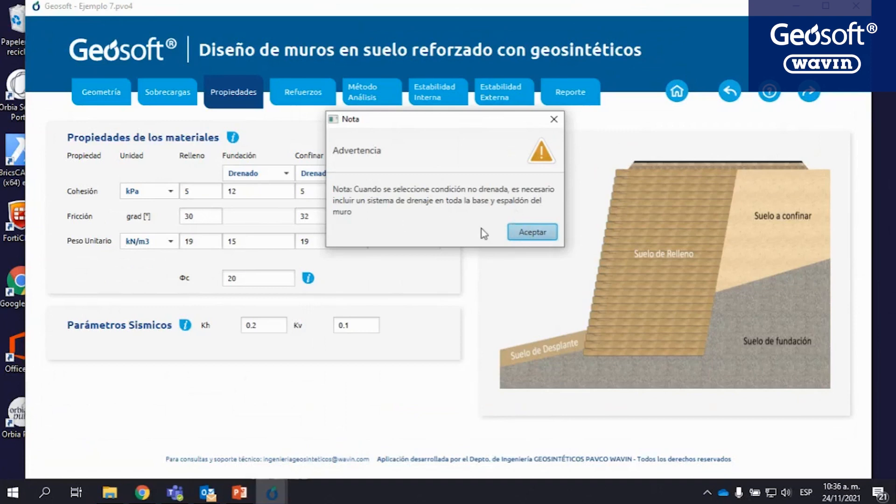
{"action": "left_click", "coordinate": [533, 237]}
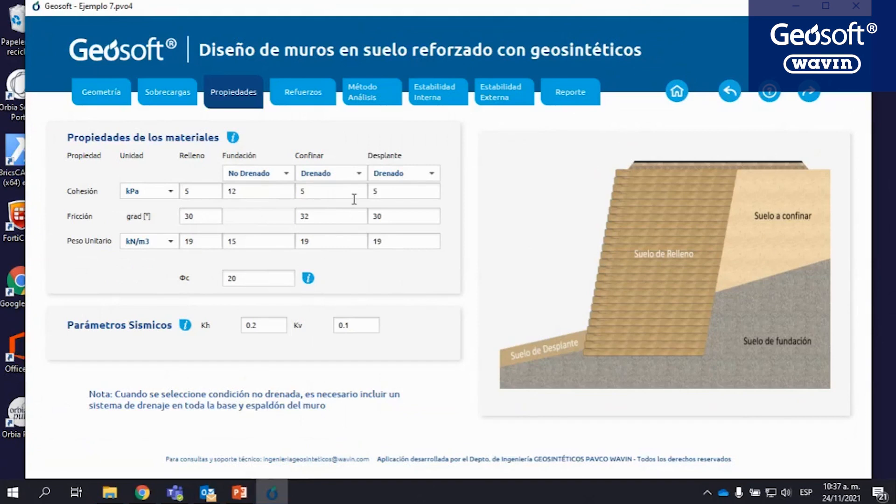
- Return the Fundación soil to Drenado, set its friction angle to 29°, and dismiss the mail notification
{"action": "left_click", "coordinate": [284, 176]}
{"action": "left_click", "coordinate": [259, 188]}
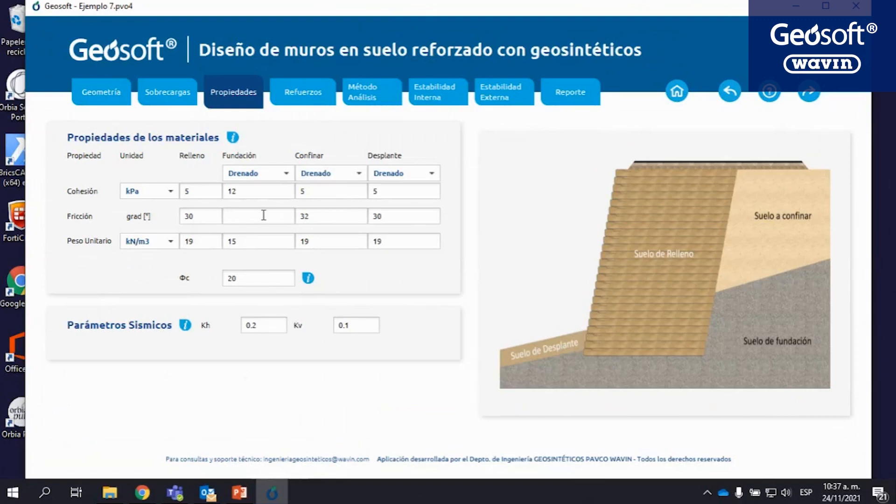
{"action": "type", "text": "29"}
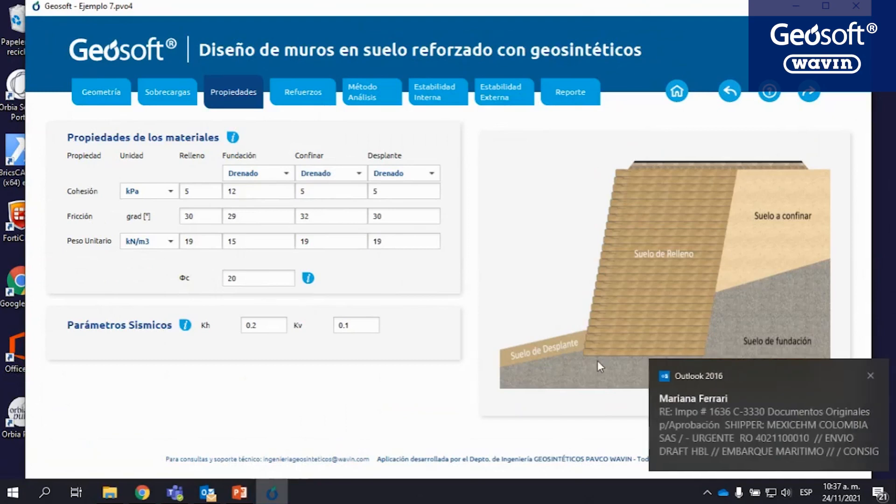
{"action": "left_click", "coordinate": [871, 374]}
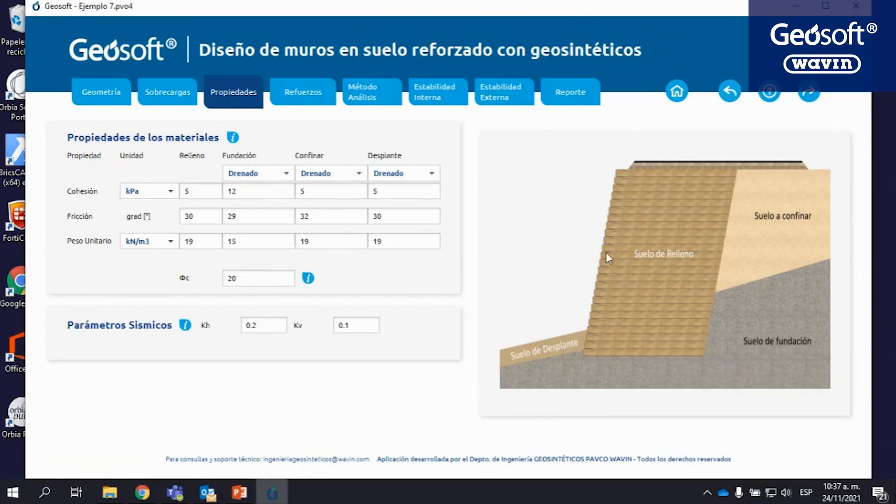
- Read the explanation of the friction angle Φc and review its value
{"action": "left_click", "coordinate": [308, 280]}
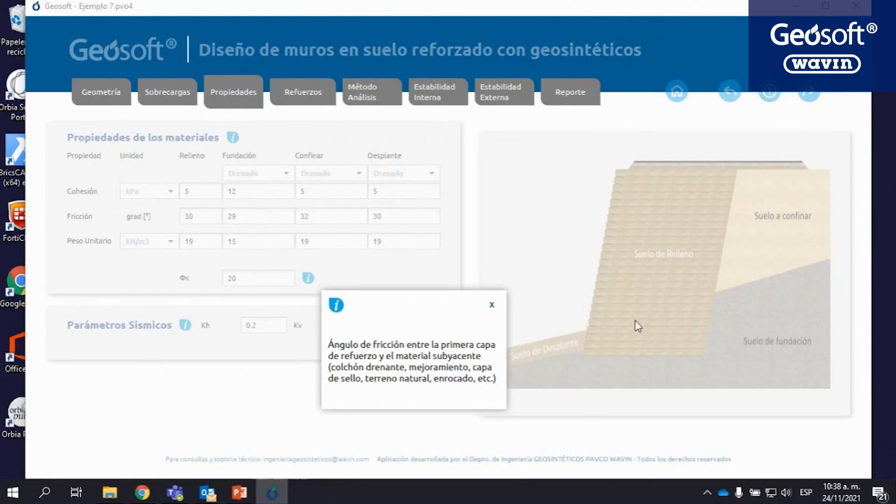
{"action": "left_click", "coordinate": [493, 305]}
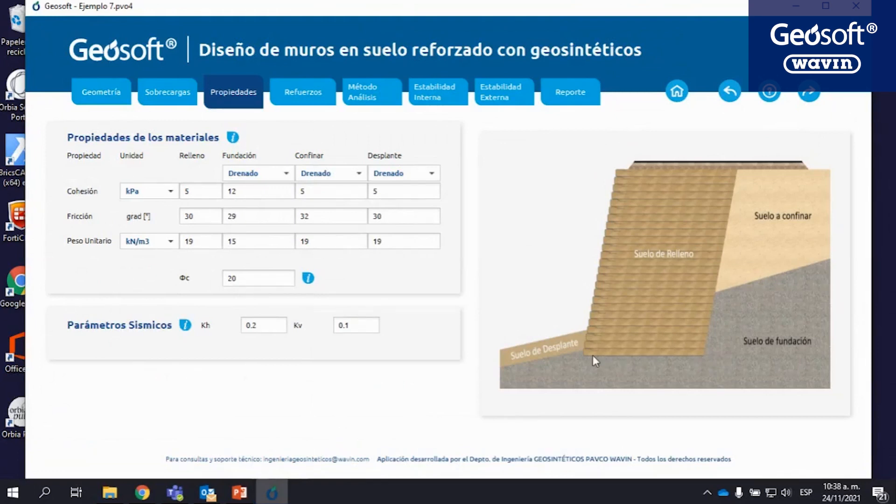
{"action": "left_click", "coordinate": [275, 277]}
- Read the explanation of how the seismic coefficients Kh and Kv are determined, including their factors C and S
{"action": "left_click", "coordinate": [187, 328]}
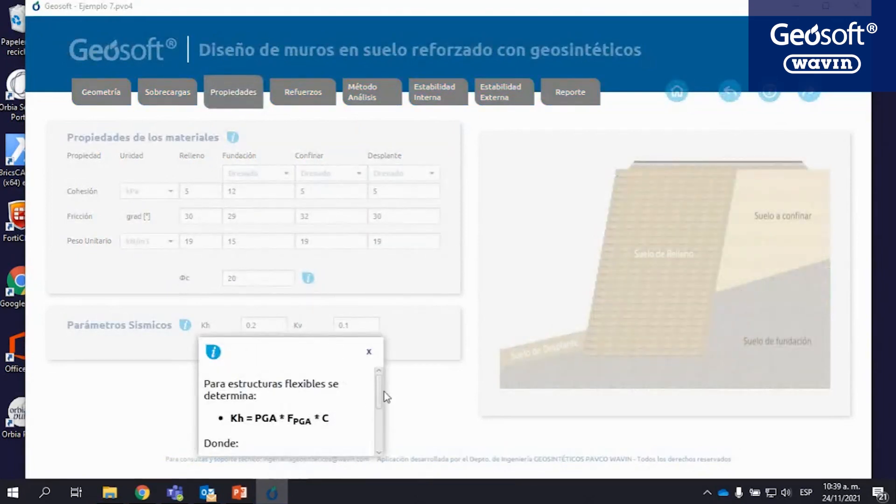
{"action": "scroll", "coordinate": [379, 402], "scroll_direction": "down", "scroll_amount": 2}
{"action": "scroll", "coordinate": [377, 400], "scroll_direction": "up", "scroll_amount": 1}
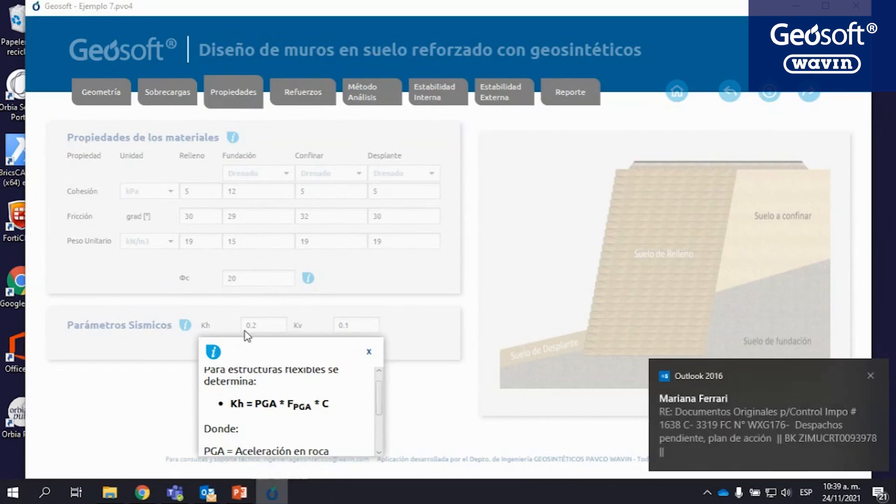
{"action": "left_click", "coordinate": [871, 376]}
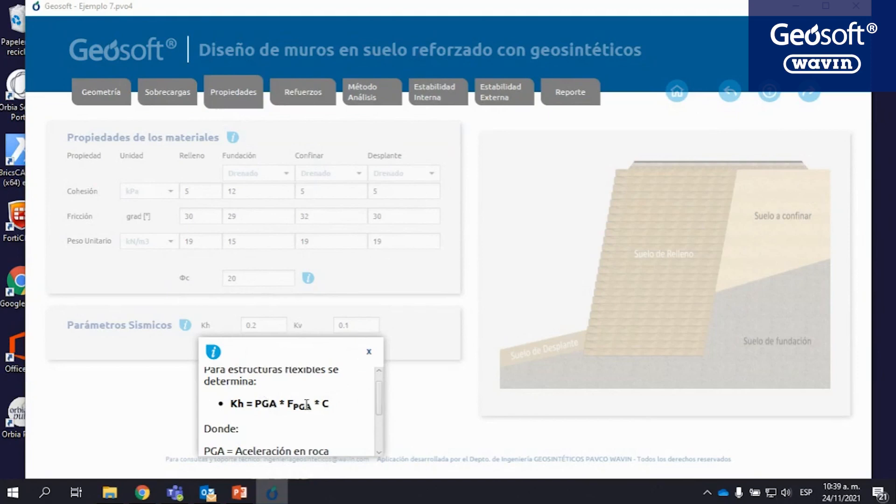
{"action": "scroll", "coordinate": [328, 400], "scroll_direction": "down", "scroll_amount": 1}
{"action": "scroll", "coordinate": [328, 401], "scroll_direction": "up", "scroll_amount": 2}
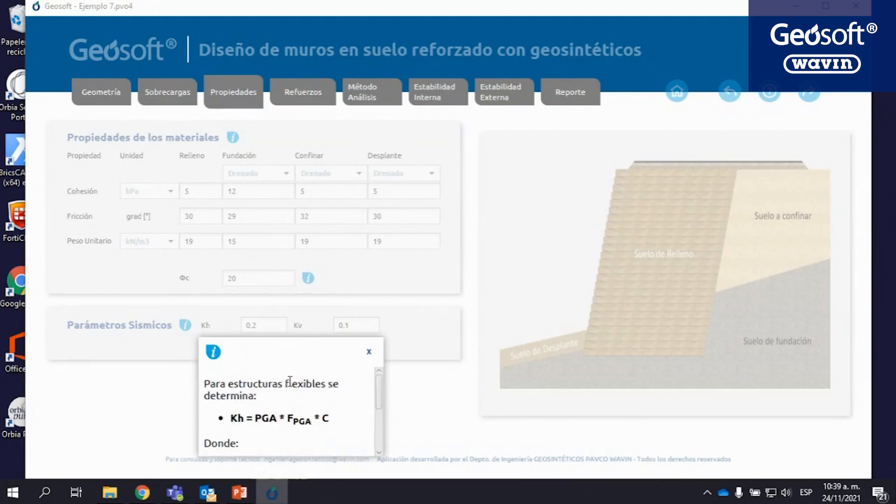
{"action": "scroll", "coordinate": [290, 381], "scroll_direction": "down", "scroll_amount": 3}
{"action": "scroll", "coordinate": [306, 386], "scroll_direction": "up", "scroll_amount": 1}
{"action": "scroll", "coordinate": [322, 397], "scroll_direction": "down", "scroll_amount": 3}
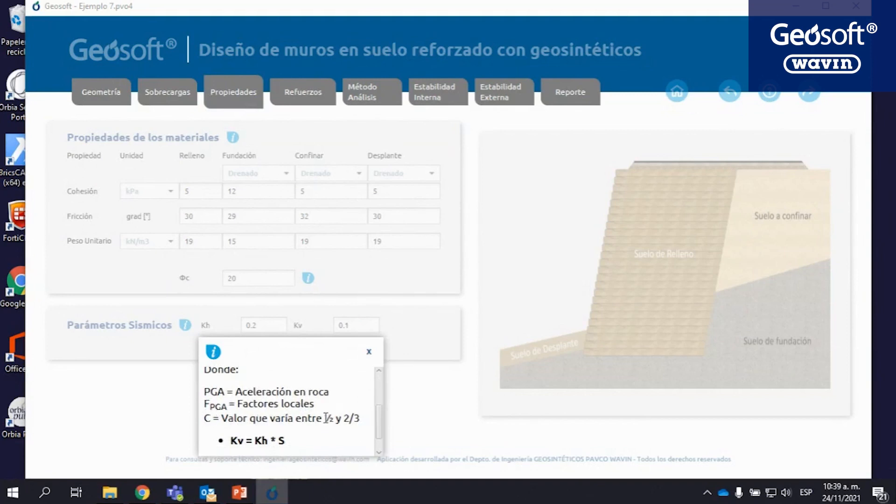
{"action": "scroll", "coordinate": [334, 423], "scroll_direction": "down", "scroll_amount": 2}
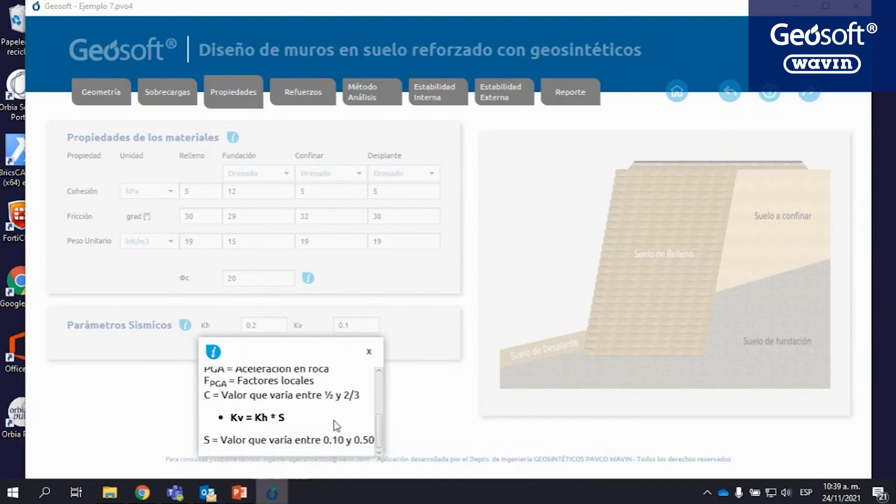
{"action": "scroll", "coordinate": [263, 391], "scroll_direction": "up", "scroll_amount": 5}
{"action": "scroll", "coordinate": [246, 400], "scroll_direction": "up", "scroll_amount": 1}
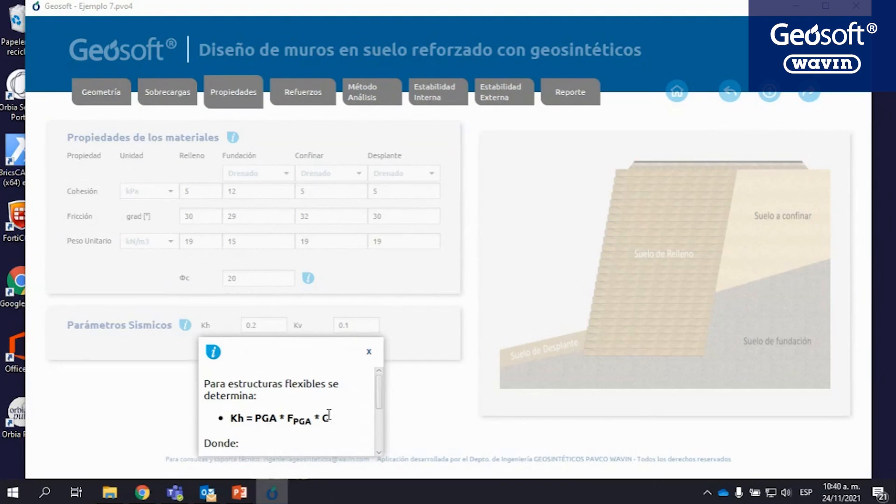
{"action": "scroll", "coordinate": [329, 414], "scroll_direction": "down", "scroll_amount": 3}
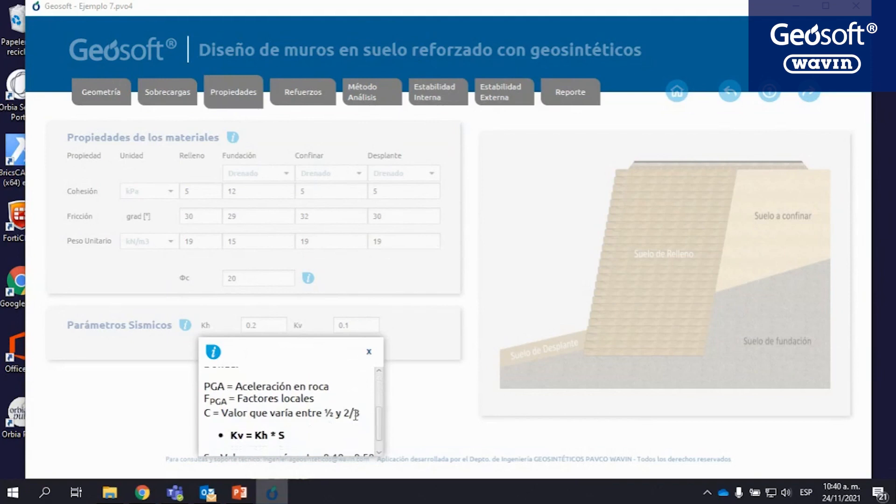
{"action": "scroll", "coordinate": [239, 396], "scroll_direction": "up", "scroll_amount": 3}
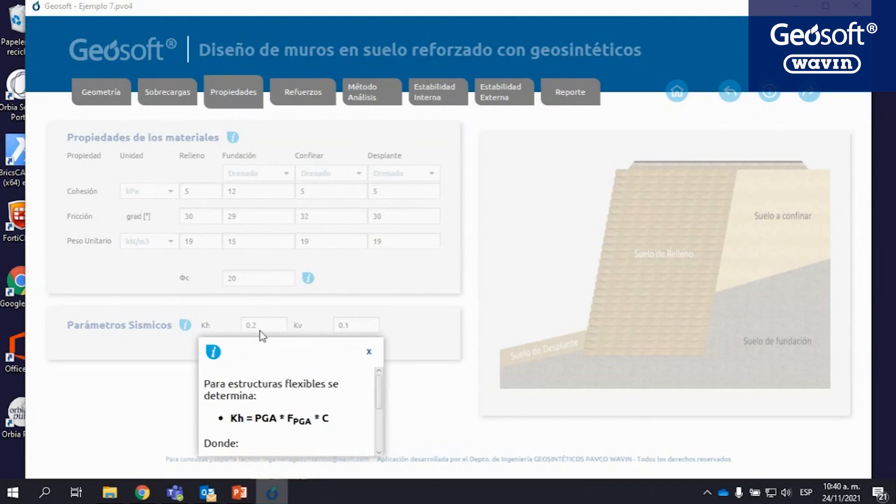
{"action": "scroll", "coordinate": [251, 410], "scroll_direction": "down", "scroll_amount": 3}
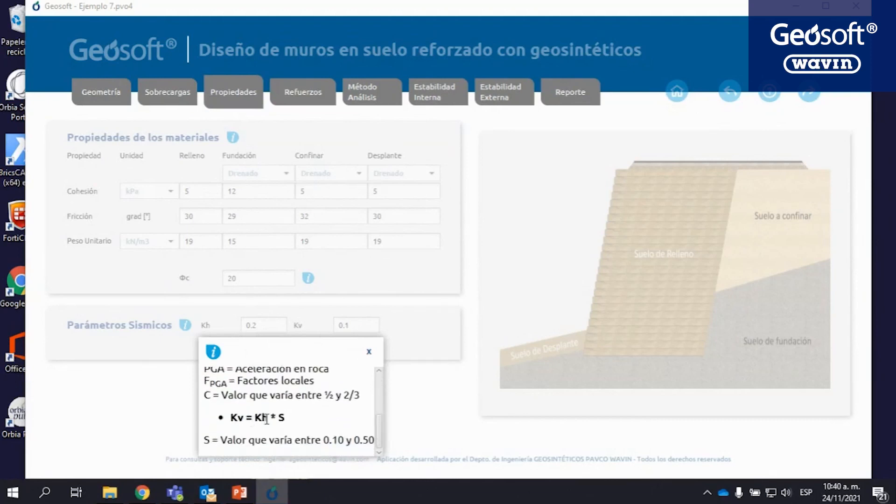
{"action": "left_click", "coordinate": [368, 354]}
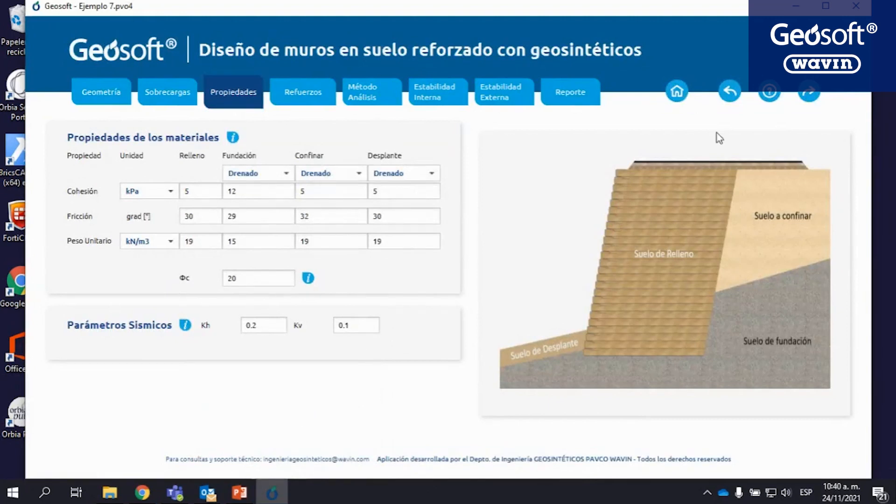
- Continue to the Refuerzos section and read the note on the geosynthetic reduction factors
{"action": "left_click", "coordinate": [804, 96]}
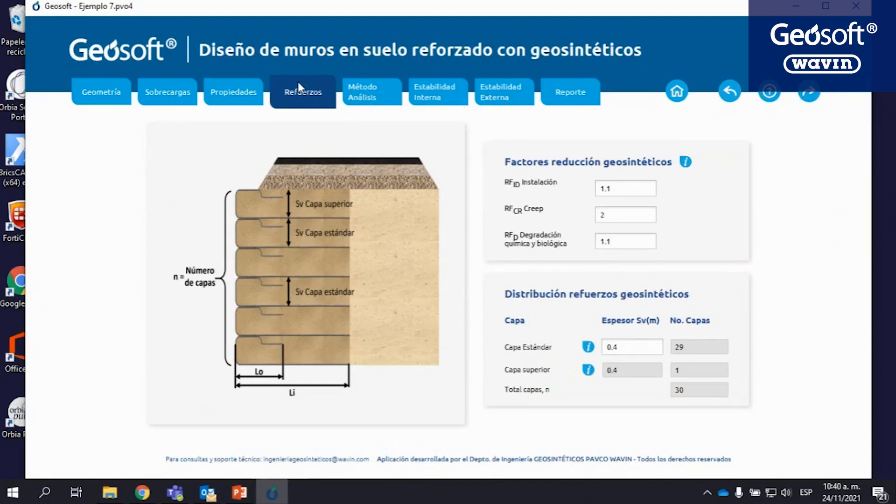
{"action": "left_click", "coordinate": [688, 160]}
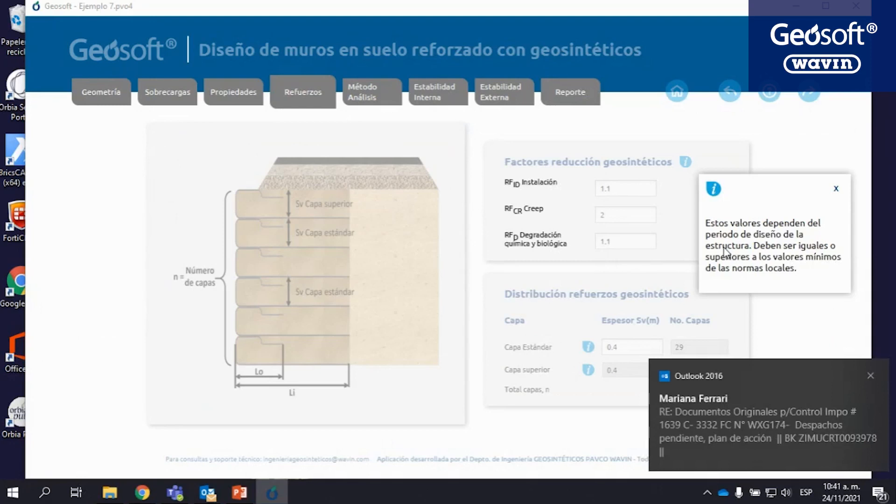
{"action": "left_click", "coordinate": [869, 376]}
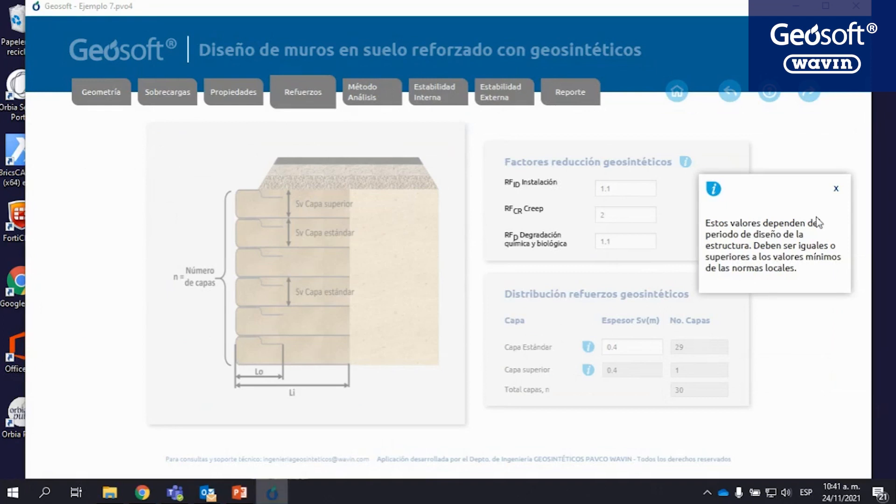
{"action": "left_click", "coordinate": [838, 189]}
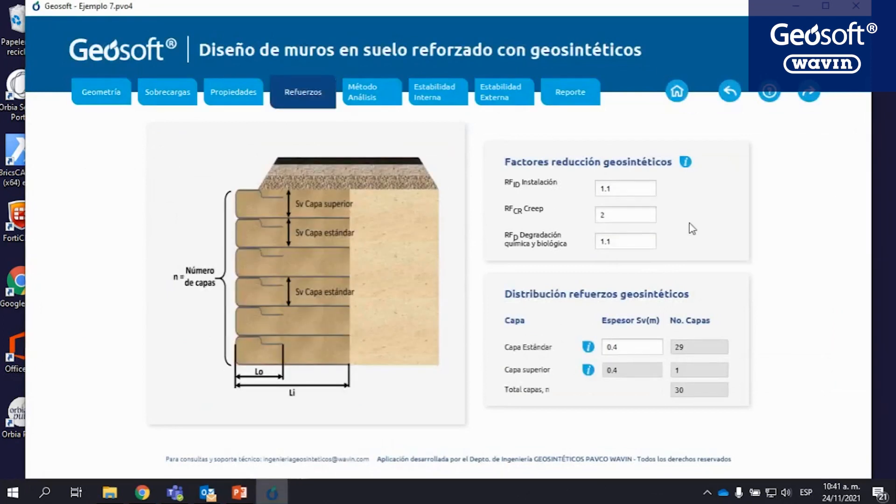
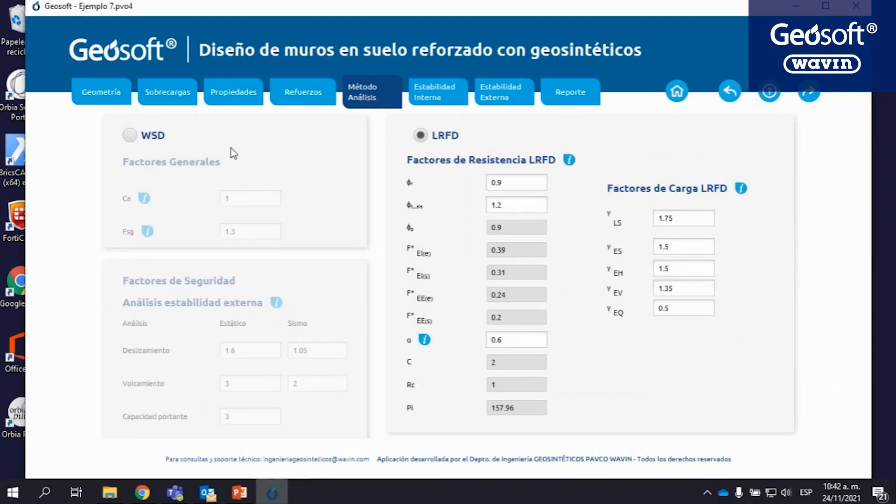
- Compare the WSD and LRFD factor sets and select WSD as the analysis method
{"action": "left_click", "coordinate": [145, 136]}
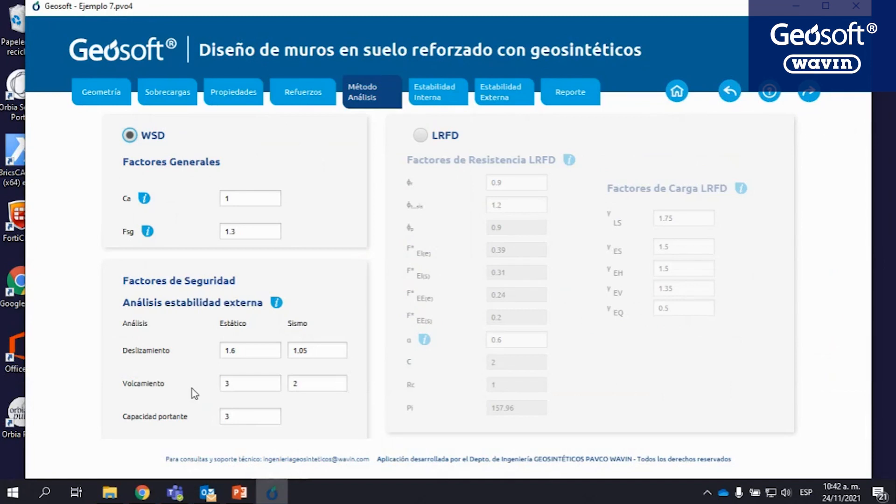
{"action": "left_click", "coordinate": [426, 135]}
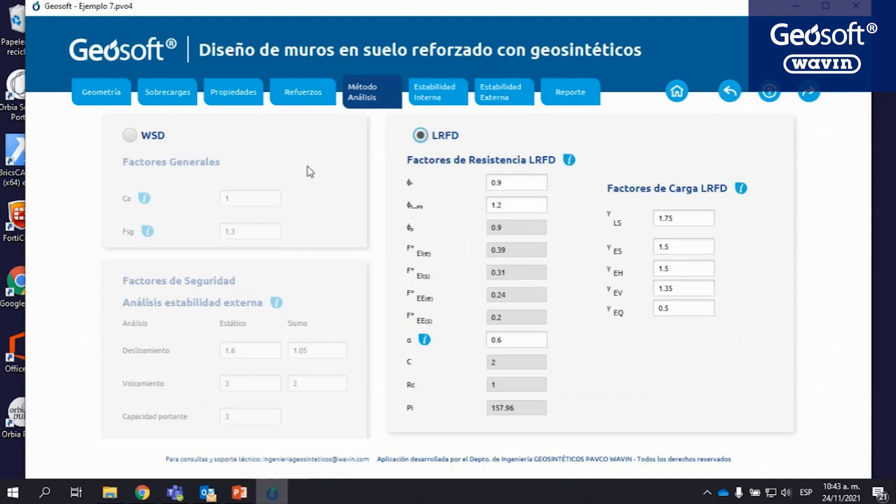
{"action": "left_click", "coordinate": [159, 139]}
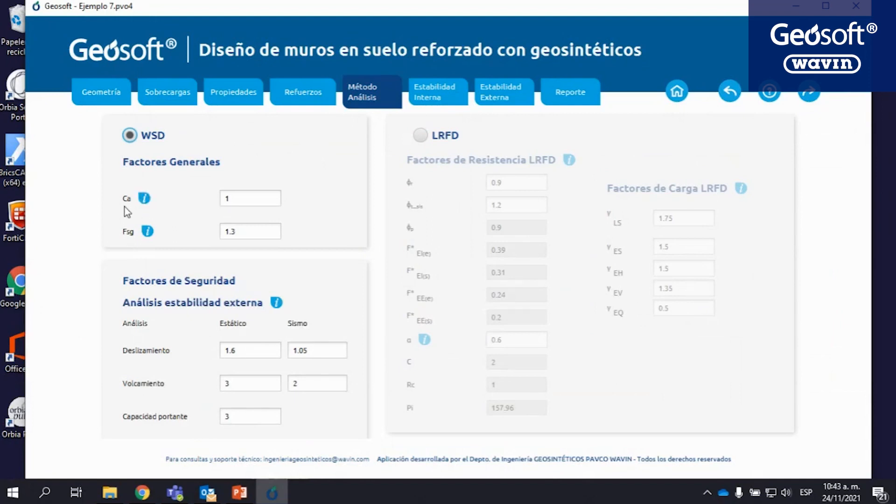
- Read the explanations of the WSD factors Ca and Fsg and of the external stability safety factors
{"action": "left_click", "coordinate": [145, 199]}
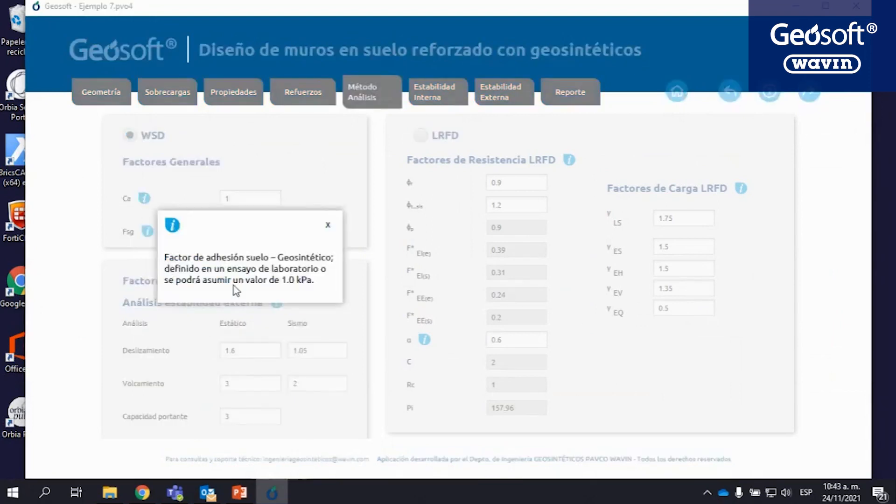
{"action": "left_click", "coordinate": [329, 226]}
{"action": "left_click", "coordinate": [255, 200]}
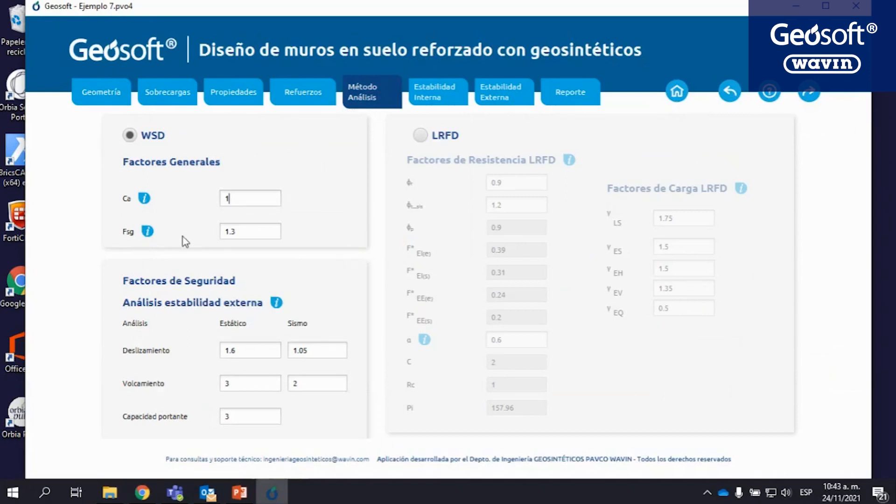
{"action": "left_click", "coordinate": [147, 232]}
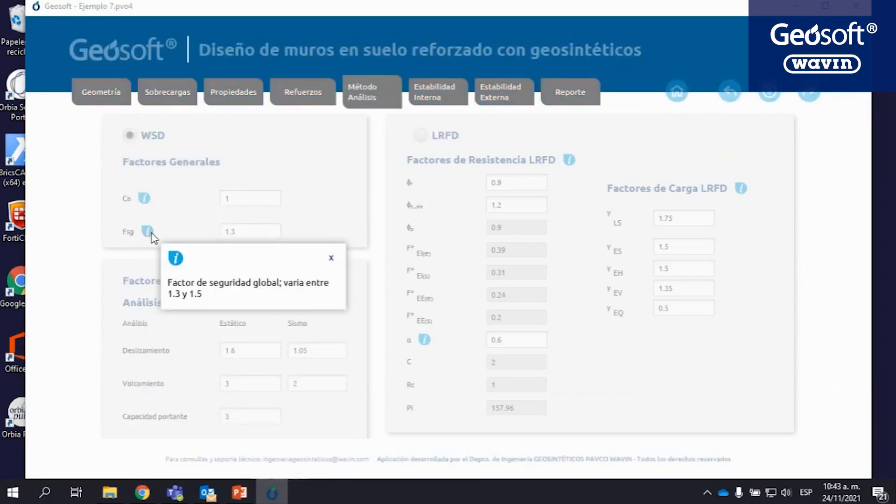
{"action": "left_click", "coordinate": [332, 258]}
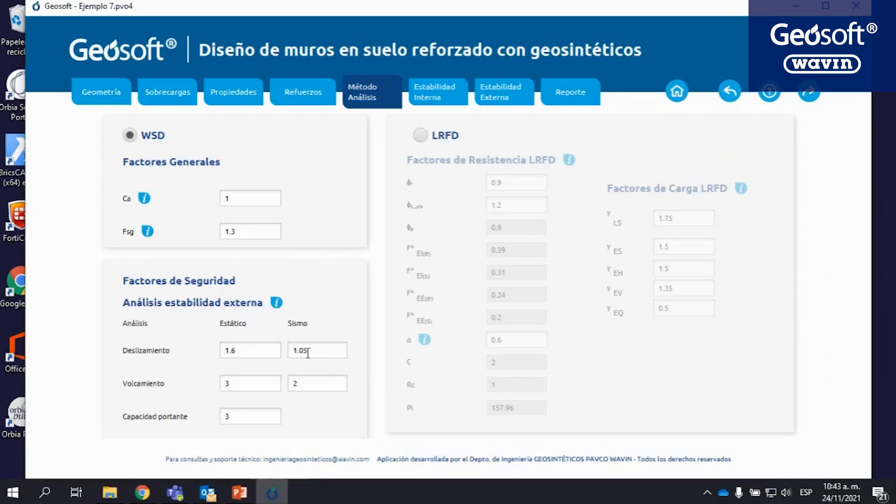
{"action": "left_click", "coordinate": [278, 303]}
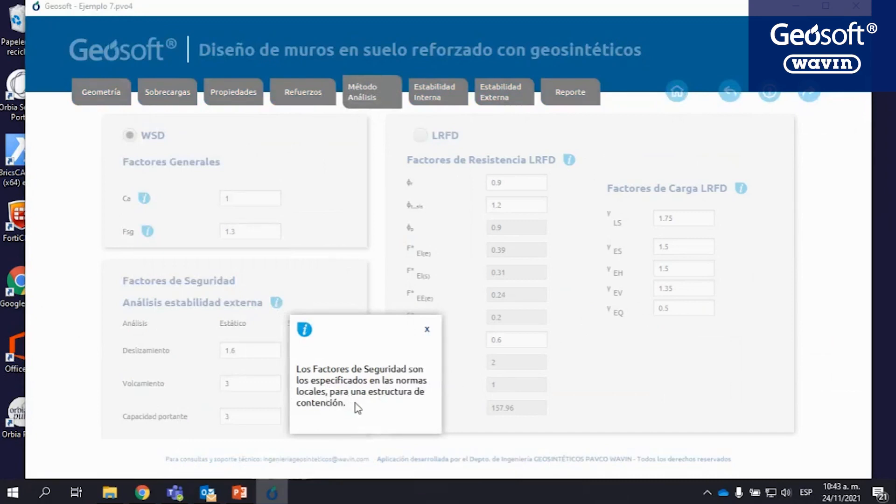
- Try 2.5 as the static overturning safety factor and restore it to 3
{"action": "left_click", "coordinate": [427, 330]}
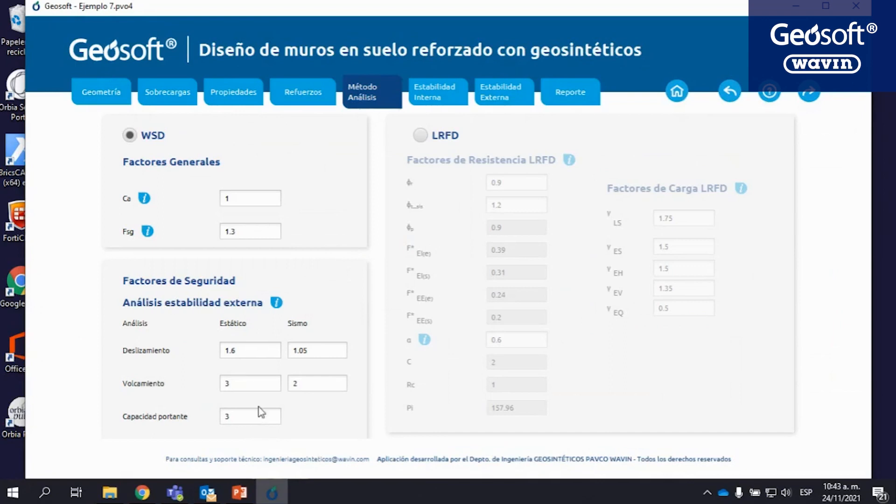
{"action": "left_click", "coordinate": [257, 387]}
{"action": "key", "text": "BackSpace"}
{"action": "type", "text": "2.5"}
{"action": "key", "text": "BackSpace"}
{"action": "key", "text": "BackSpace"}
{"action": "key", "text": "BackSpace"}
{"action": "type", "text": "3"}
- Select LRFD as the analysis method and read the definitions of its resistance factors
{"action": "left_click", "coordinate": [426, 135]}
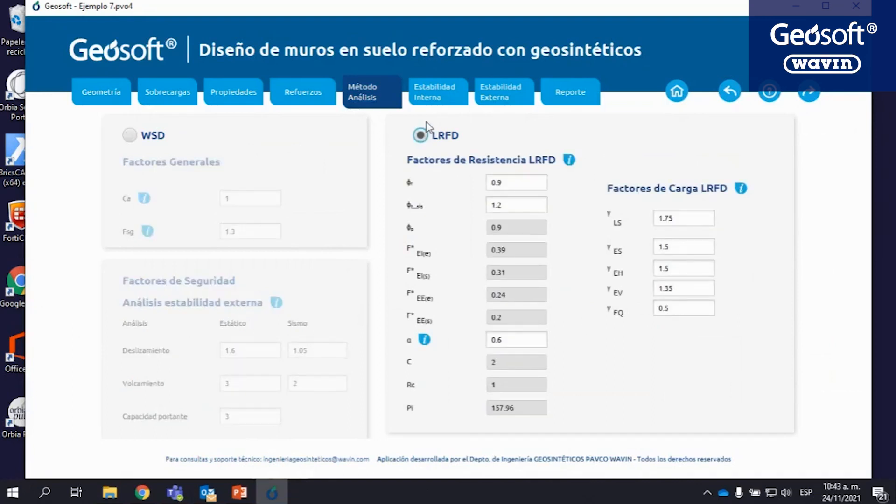
{"action": "left_click", "coordinate": [569, 160]}
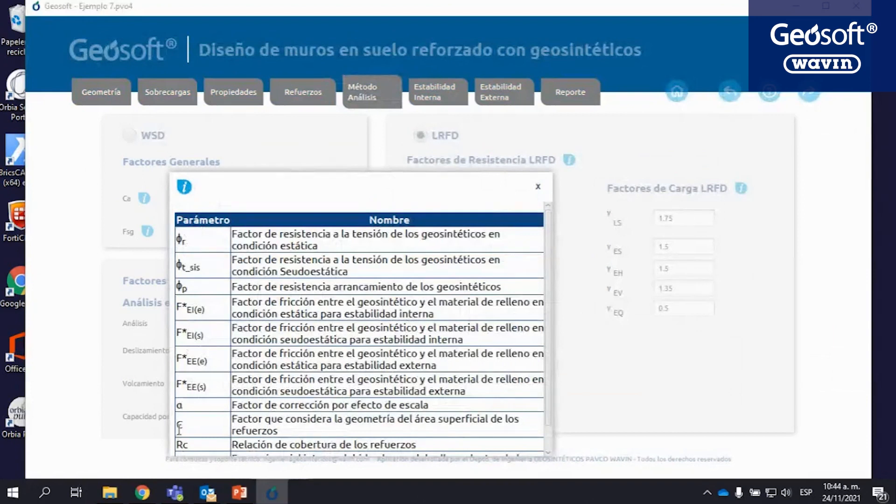
{"action": "scroll", "coordinate": [283, 330], "scroll_direction": "down", "scroll_amount": 1}
{"action": "scroll", "coordinate": [202, 437], "scroll_direction": "up", "scroll_amount": 1}
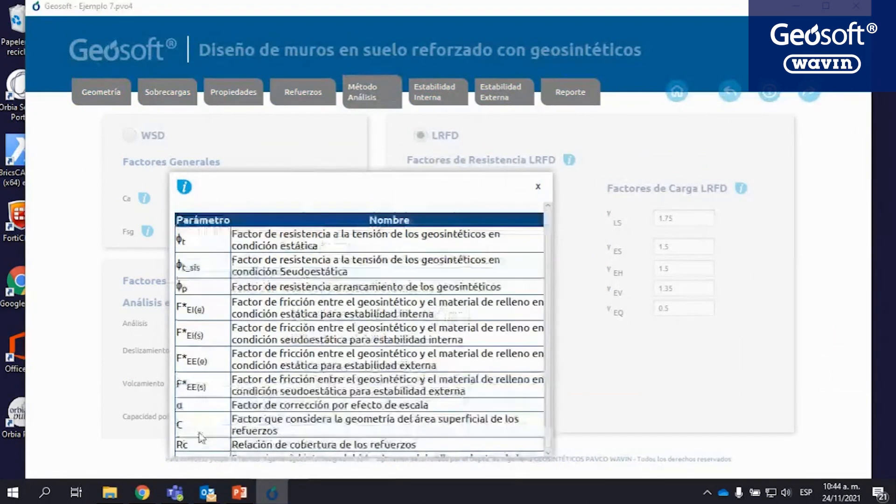
{"action": "left_click", "coordinate": [539, 187]}
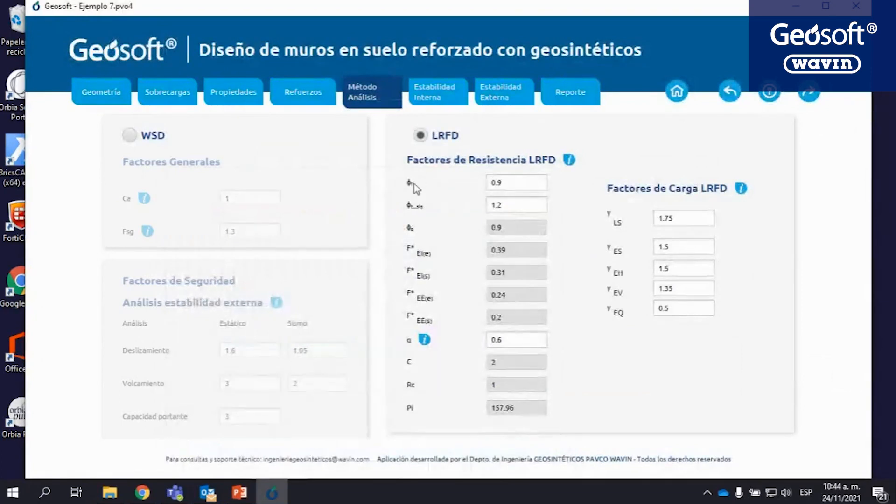
- Review the static and seismic tension resistance factors and read the note on the interaction factor α
{"action": "left_click", "coordinate": [516, 183]}
{"action": "left_click", "coordinate": [515, 206]}
{"action": "left_click", "coordinate": [425, 341]}
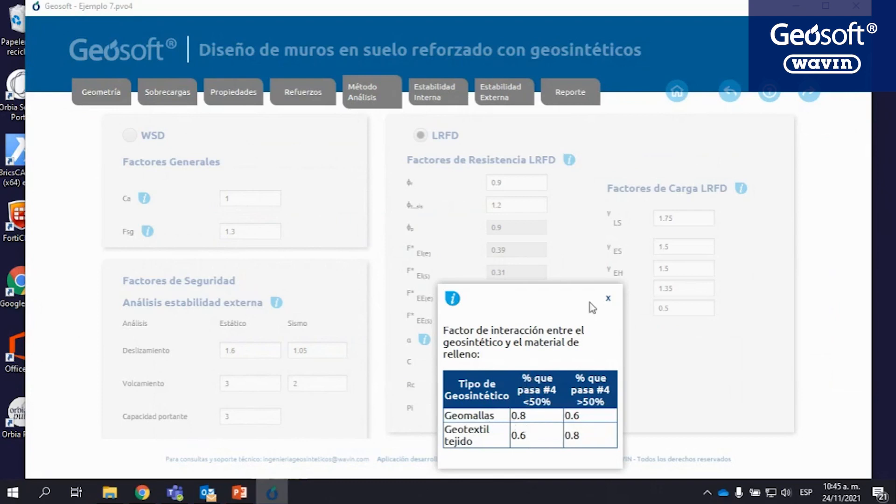
{"action": "left_click", "coordinate": [608, 299]}
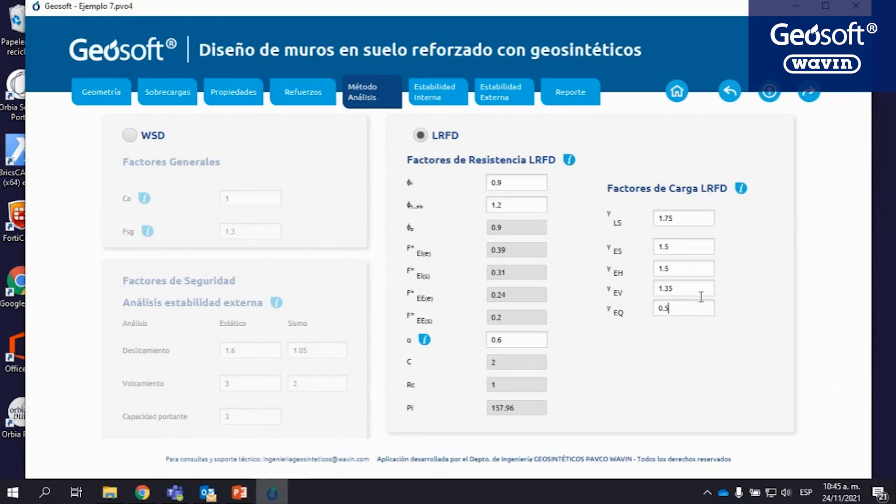
- Review the LRFD load factors γEH, γES and γLS
{"action": "left_click", "coordinate": [693, 264]}
{"action": "left_click", "coordinate": [689, 247]}
{"action": "left_click", "coordinate": [688, 216]}
- Continue to Estabilidad Interna and examine the spacing, geosynthetic and verification columns for all wall layers
{"action": "left_click", "coordinate": [817, 95]}
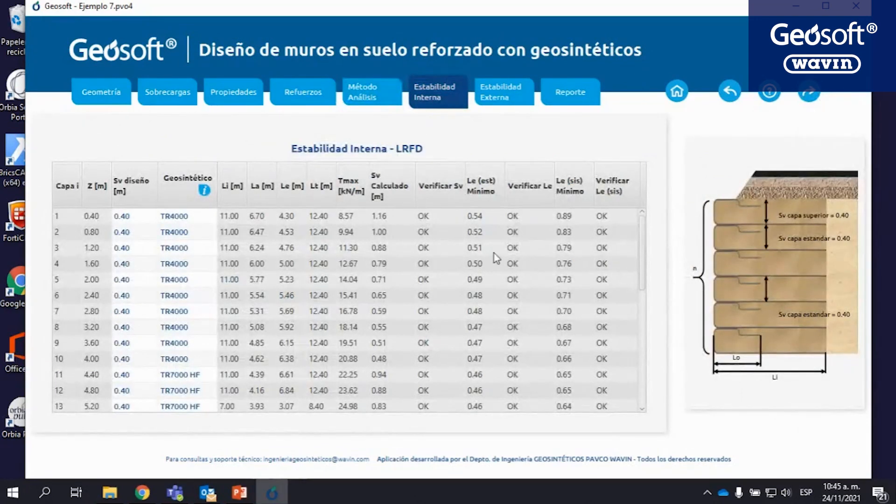
{"action": "scroll", "coordinate": [140, 241], "scroll_direction": "down", "scroll_amount": 6}
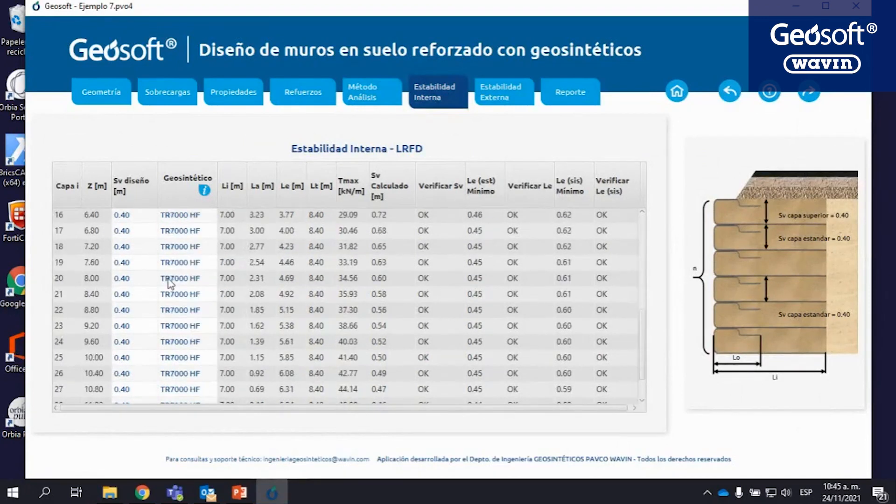
{"action": "scroll", "coordinate": [180, 341], "scroll_direction": "up", "scroll_amount": 6}
{"action": "scroll", "coordinate": [176, 280], "scroll_direction": "down", "scroll_amount": 6}
{"action": "scroll", "coordinate": [169, 318], "scroll_direction": "up", "scroll_amount": 4}
{"action": "scroll", "coordinate": [169, 319], "scroll_direction": "up", "scroll_amount": 2}
{"action": "scroll", "coordinate": [119, 289], "scroll_direction": "down", "scroll_amount": 3}
{"action": "scroll", "coordinate": [149, 313], "scroll_direction": "up", "scroll_amount": 3}
{"action": "scroll", "coordinate": [181, 322], "scroll_direction": "down", "scroll_amount": 4}
{"action": "scroll", "coordinate": [182, 315], "scroll_direction": "up", "scroll_amount": 4}
{"action": "scroll", "coordinate": [200, 326], "scroll_direction": "down", "scroll_amount": 6}
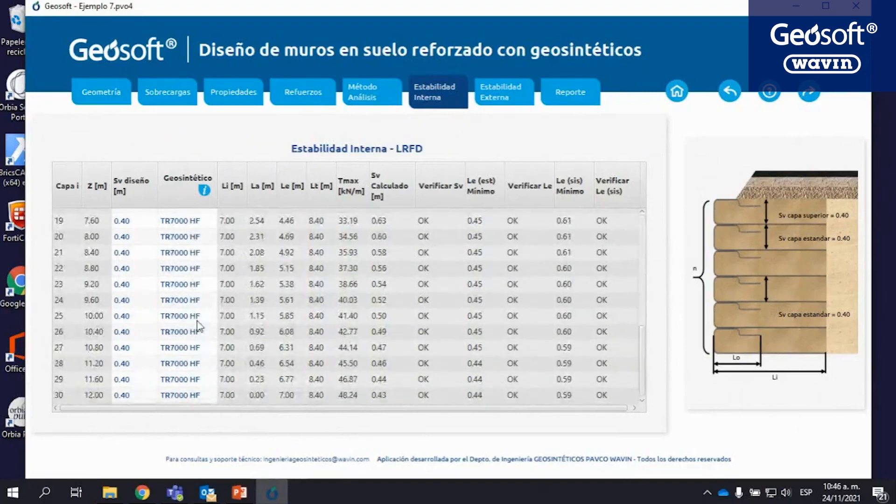
- Try HR160 and TR6000 HF as the geosynthetic of layer 30 and set it back to TR7000 HF
{"action": "left_click", "coordinate": [195, 395]}
{"action": "left_click", "coordinate": [195, 397]}
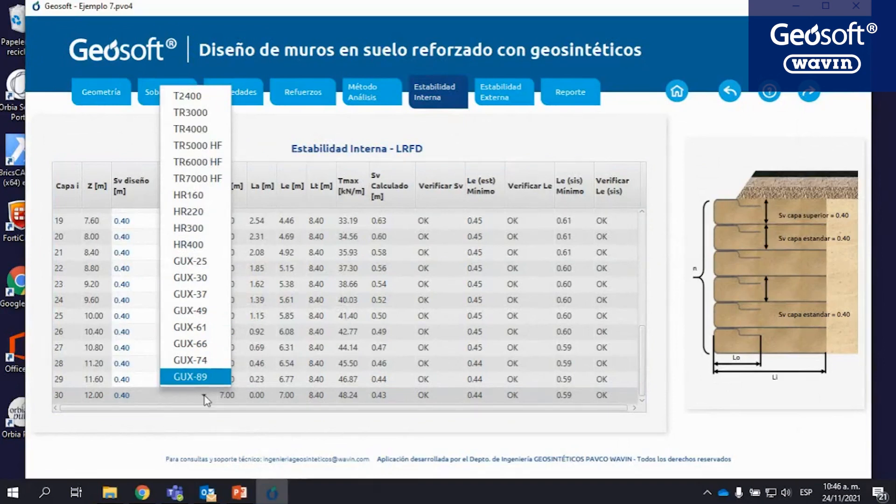
{"action": "left_click", "coordinate": [213, 197]}
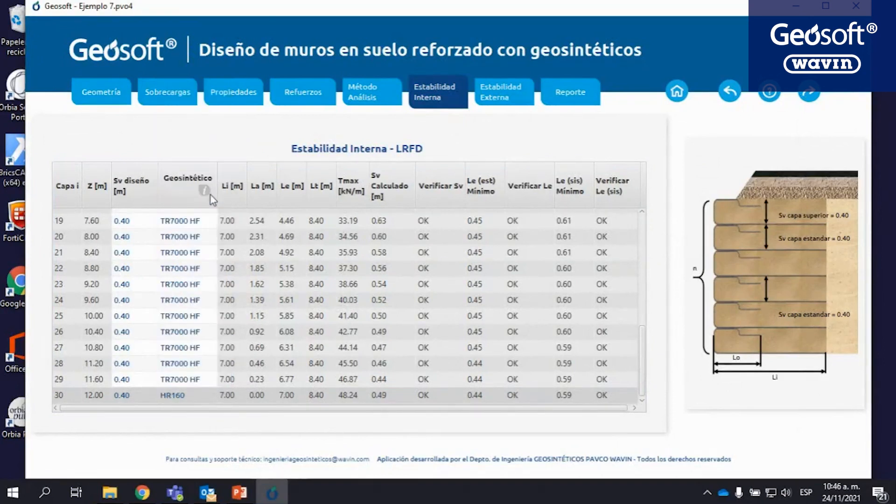
{"action": "left_click", "coordinate": [191, 396]}
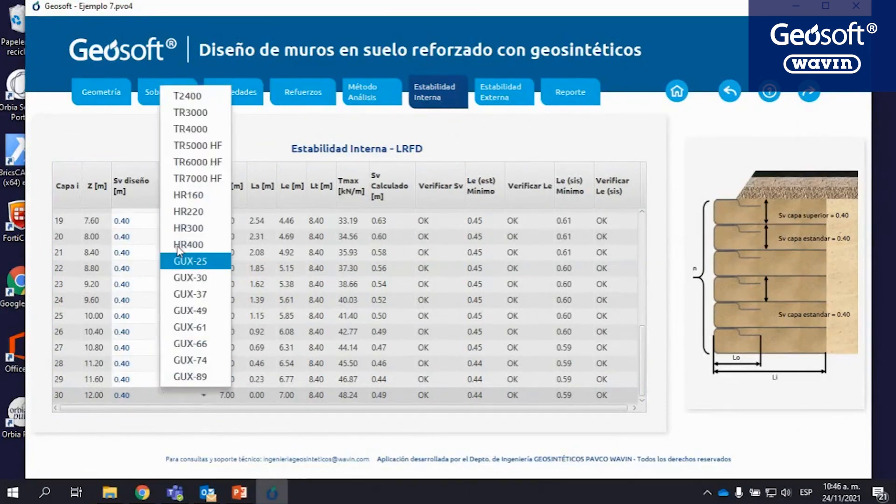
{"action": "left_click", "coordinate": [198, 162]}
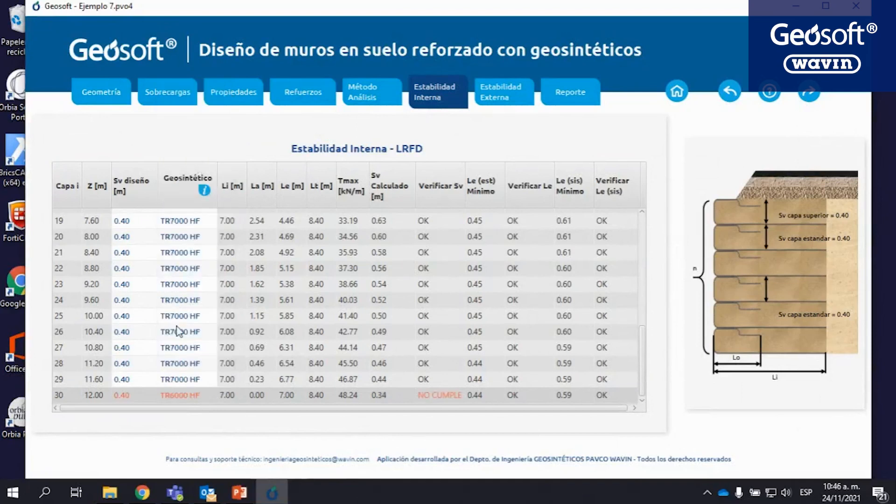
{"action": "left_click", "coordinate": [183, 397]}
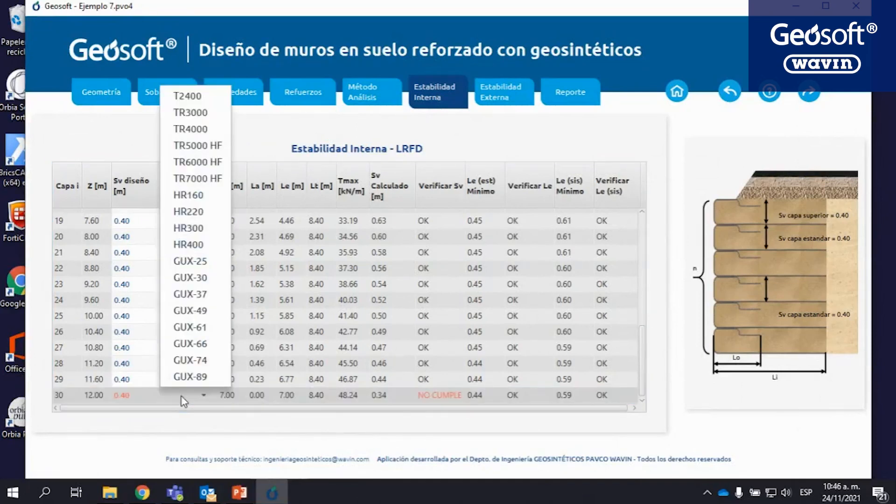
{"action": "left_click", "coordinate": [206, 180]}
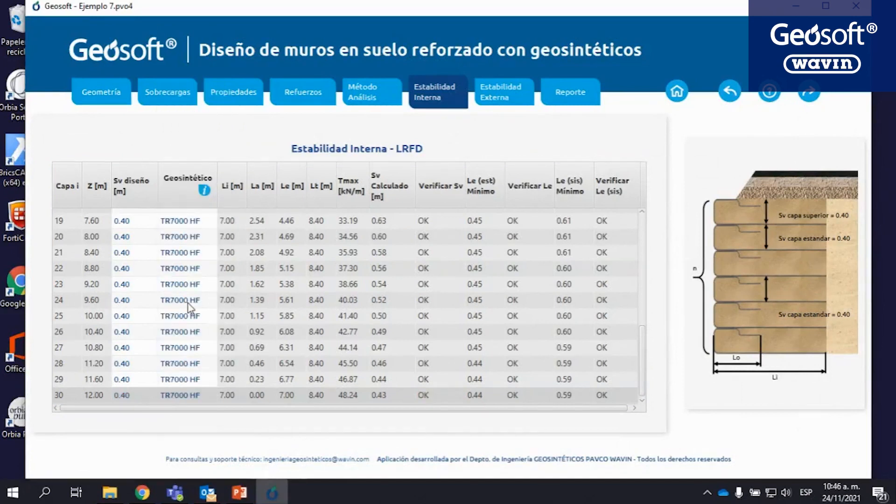
- Set the design spacing Sv of layer 7, at 2.80 m depth, to 0.20 m
{"action": "scroll", "coordinate": [180, 315], "scroll_direction": "up", "scroll_amount": 6}
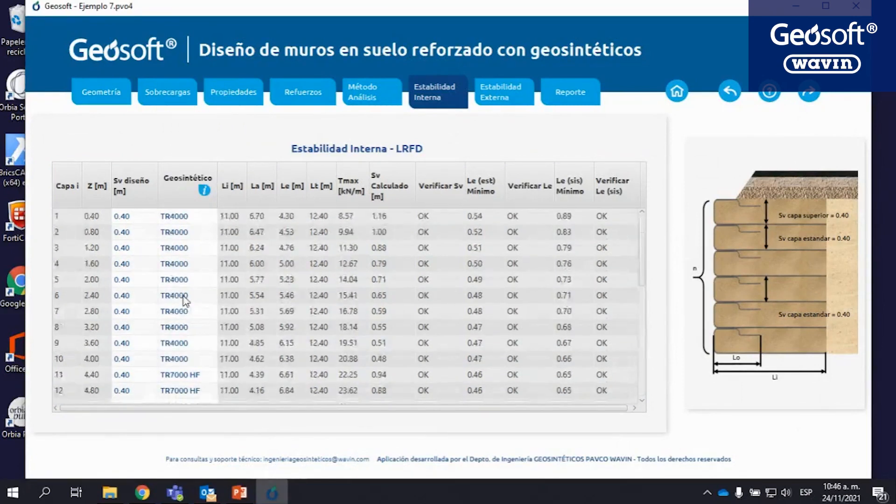
{"action": "left_click", "coordinate": [145, 314]}
{"action": "left_click", "coordinate": [146, 316]}
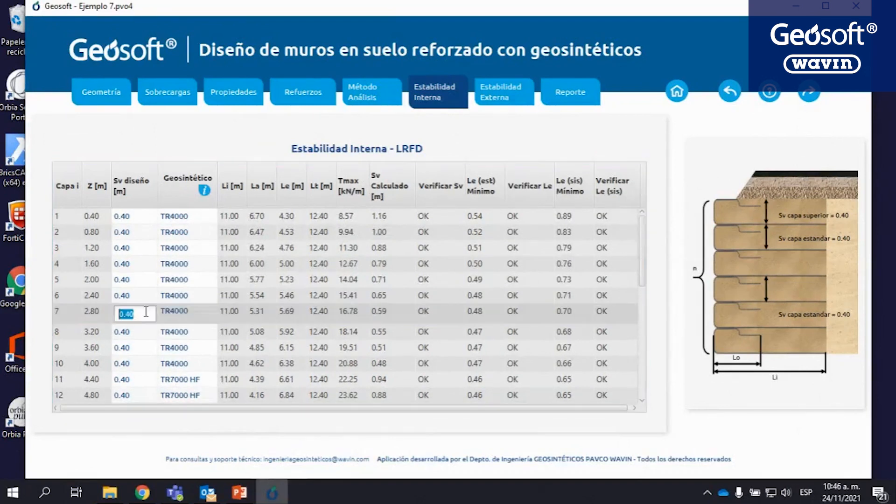
{"action": "left_click", "coordinate": [147, 313]}
{"action": "key", "text": "Return"}
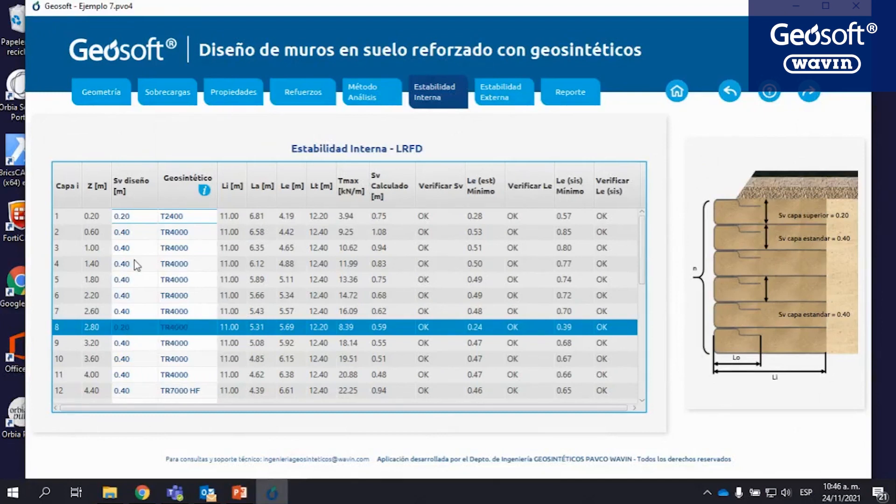
- Set the design spacing Sv of layer 11, at 4.00 m depth, to 0.20 m
{"action": "left_click", "coordinate": [140, 374]}
{"action": "left_click", "coordinate": [140, 375]}
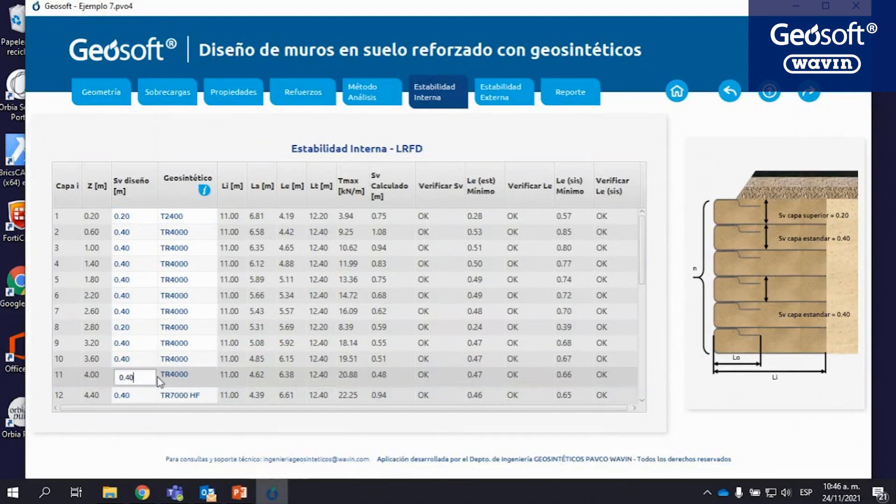
{"action": "key", "text": "BackSpace"}
{"action": "key", "text": "BackSpace"}
{"action": "type", "text": "2"}
{"action": "key", "text": "Return"}
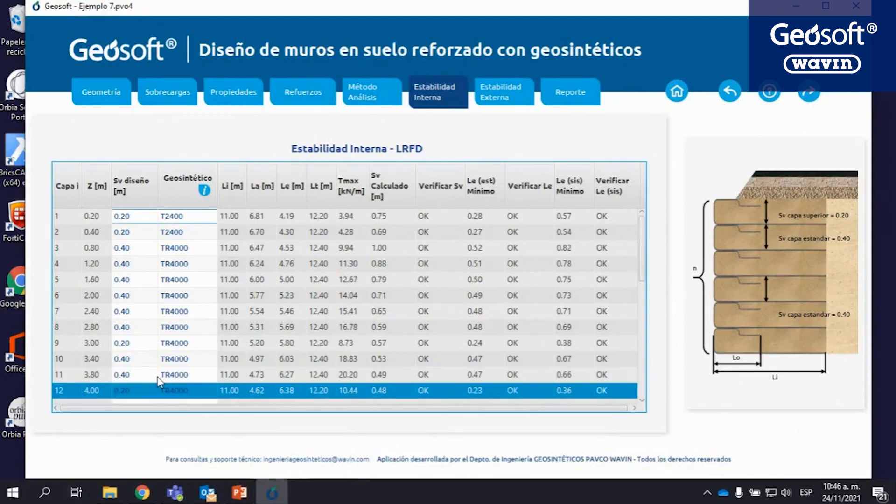
- Set the design spacing Sv of layer 11, at 3.80 m depth, to 0.43 m
{"action": "left_click", "coordinate": [147, 374]}
{"action": "left_click", "coordinate": [147, 374]}
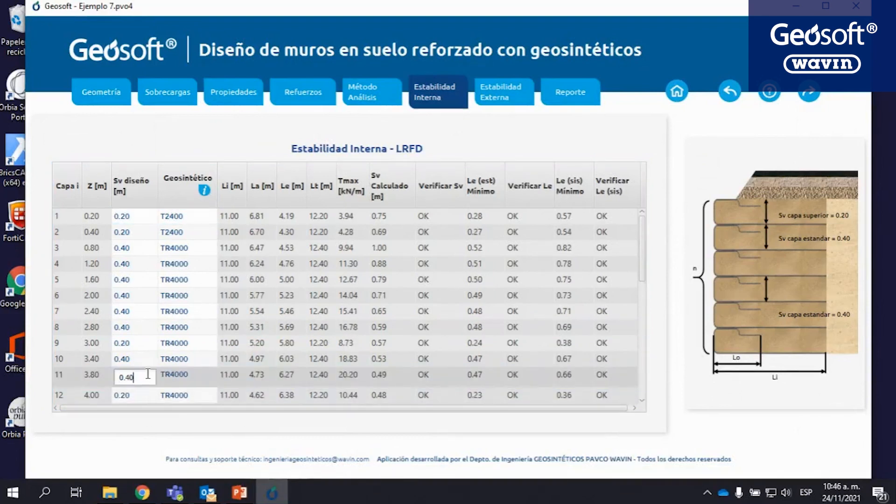
{"action": "type", "text": "3"}
{"action": "key", "text": "Return"}
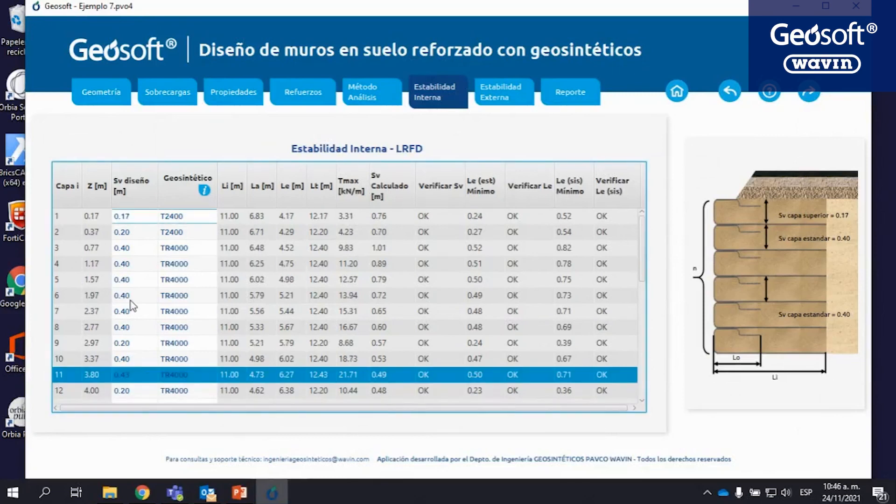
- Set the design spacing Sv of layer 5 to 0.50 m and check the lower layers
{"action": "left_click", "coordinate": [137, 282]}
{"action": "left_click", "coordinate": [138, 282]}
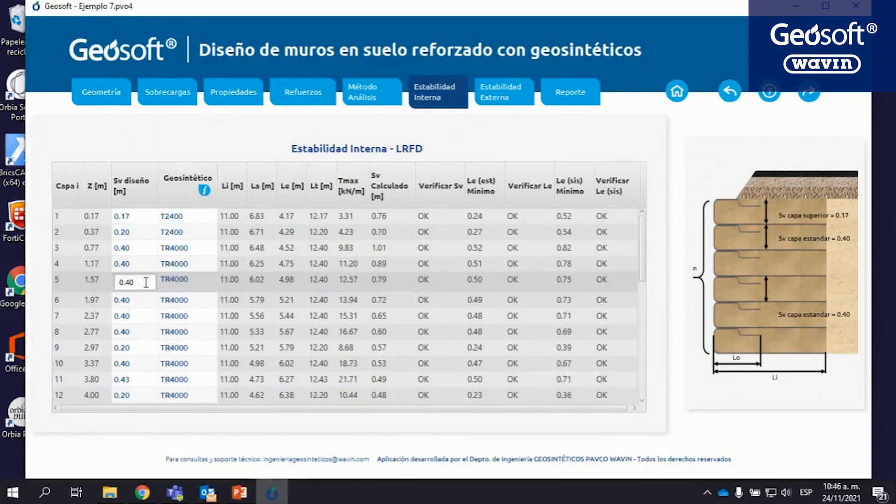
{"action": "key", "text": "Return"}
{"action": "scroll", "coordinate": [146, 287], "scroll_direction": "down", "scroll_amount": 7}
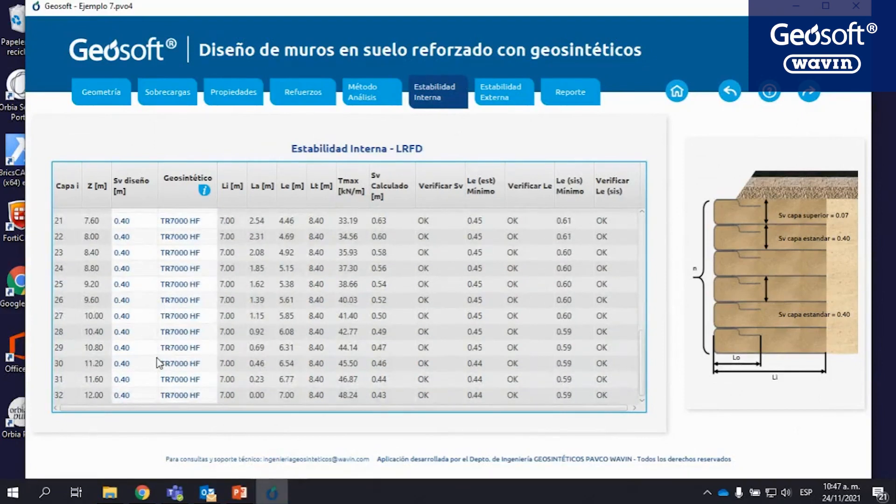
- Revisit Refuerzos to restore the uniform 0.40 m layer spacing and check the internal stability table
{"action": "left_click", "coordinate": [319, 100]}
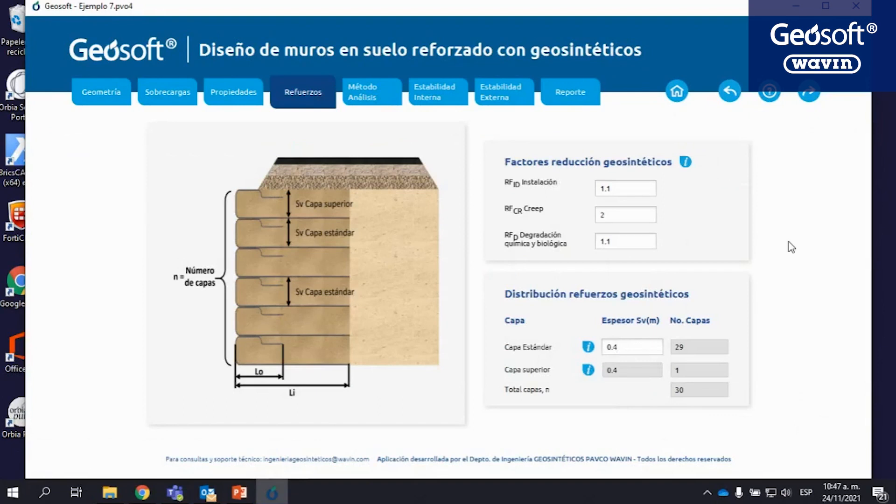
{"action": "left_click", "coordinate": [812, 94]}
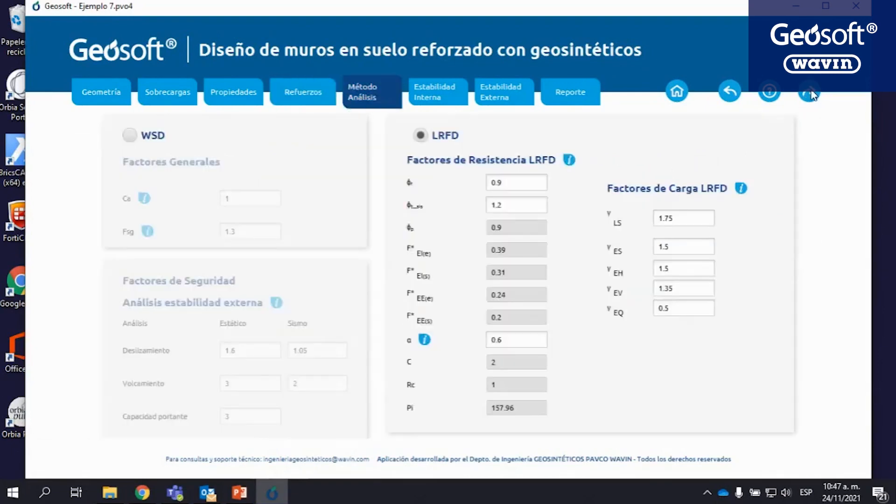
{"action": "left_click", "coordinate": [811, 94]}
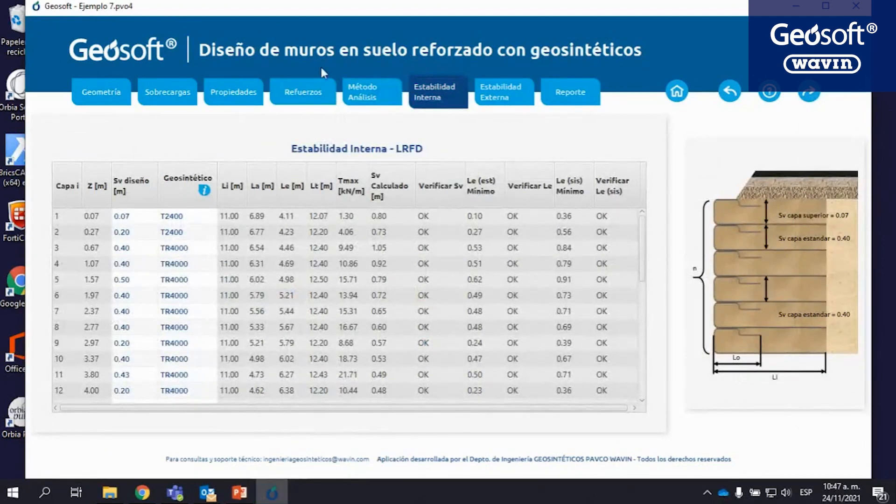
{"action": "left_click", "coordinate": [280, 84]}
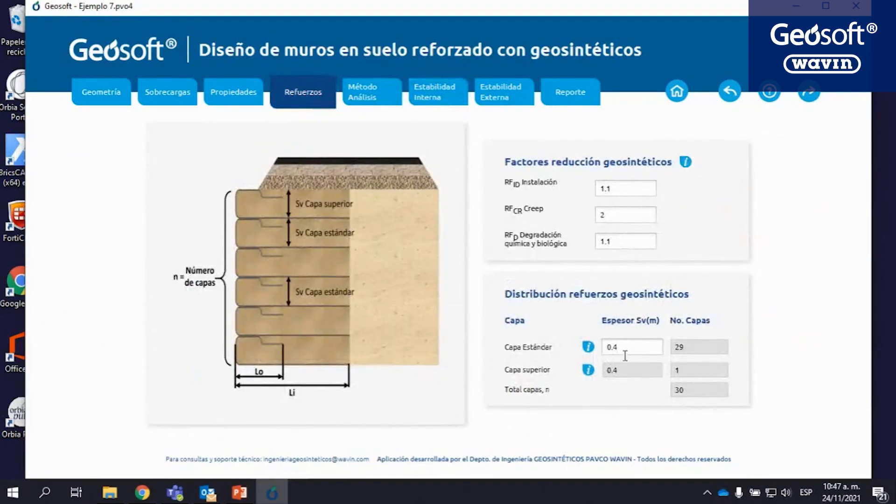
{"action": "left_click", "coordinate": [810, 93]}
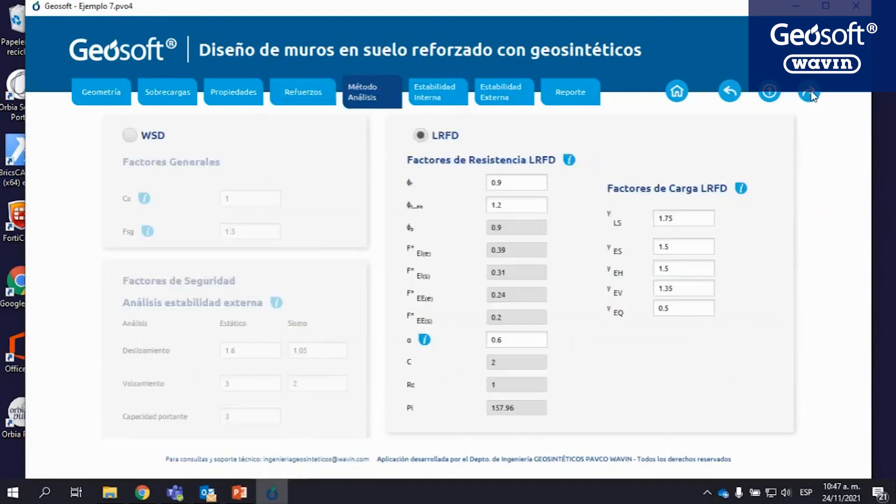
{"action": "left_click", "coordinate": [811, 95]}
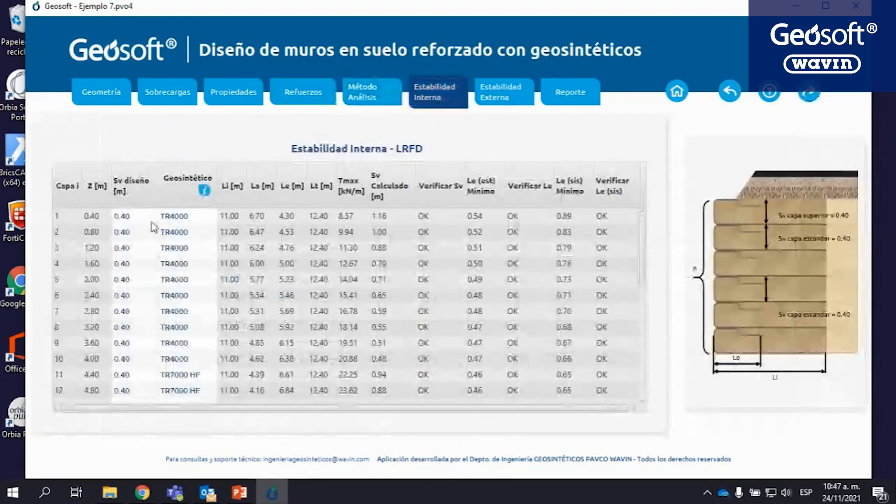
{"action": "scroll", "coordinate": [151, 312], "scroll_direction": "down", "scroll_amount": 3}
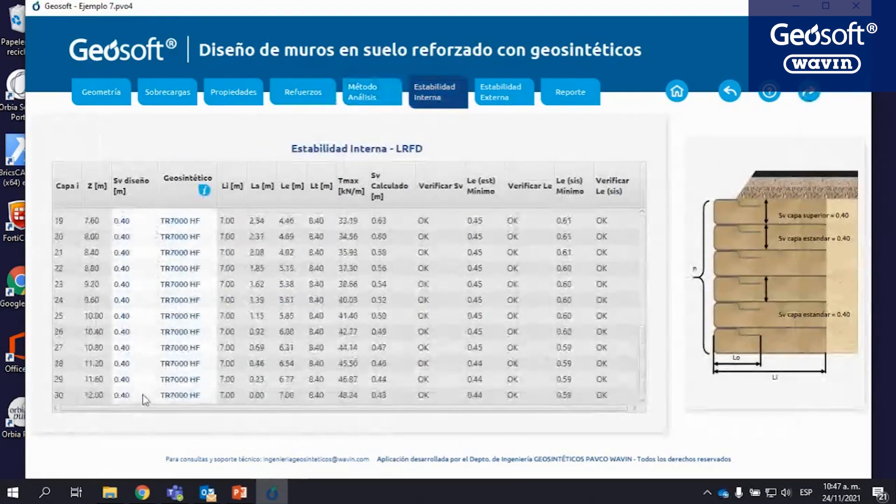
- Set the standard layer thickness in Refuerzos to 0.45 m and review the recalculated internal stability table
{"action": "left_click", "coordinate": [367, 106]}
{"action": "left_click", "coordinate": [293, 97]}
{"action": "left_click", "coordinate": [649, 348]}
{"action": "type", "text": "5"}
{"action": "left_click", "coordinate": [807, 97]}
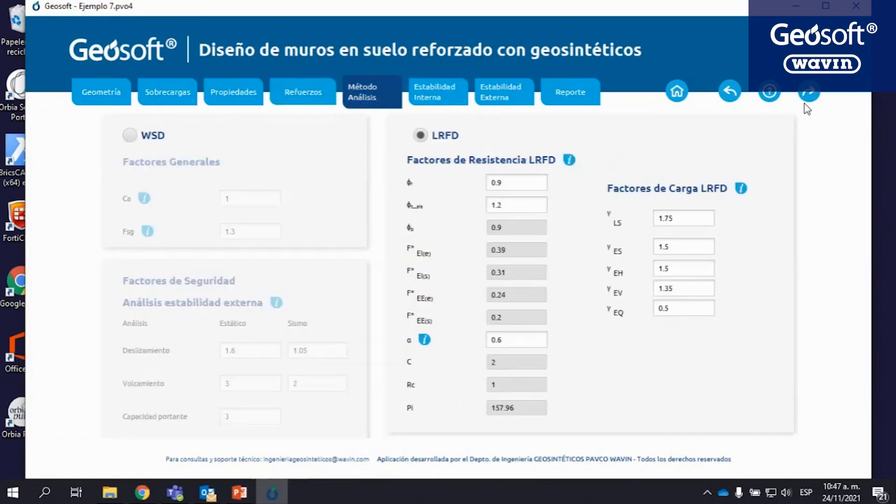
{"action": "left_click", "coordinate": [806, 102]}
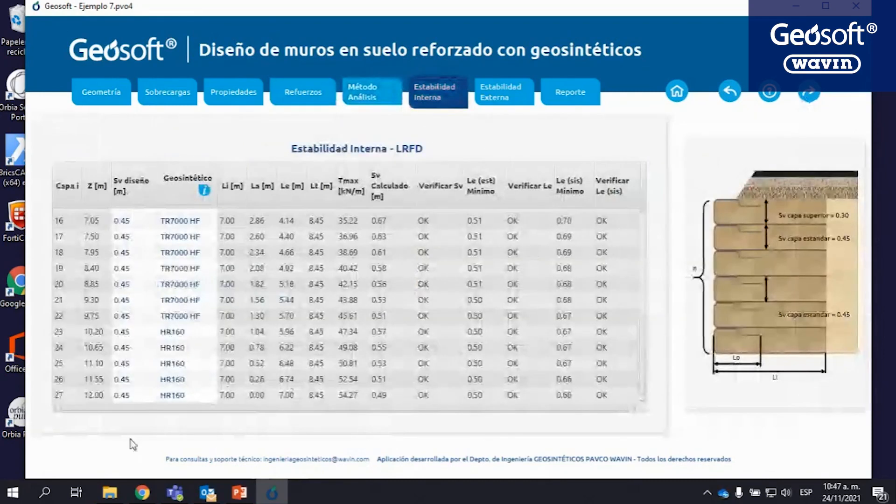
{"action": "scroll", "coordinate": [147, 350], "scroll_direction": "up", "scroll_amount": 5}
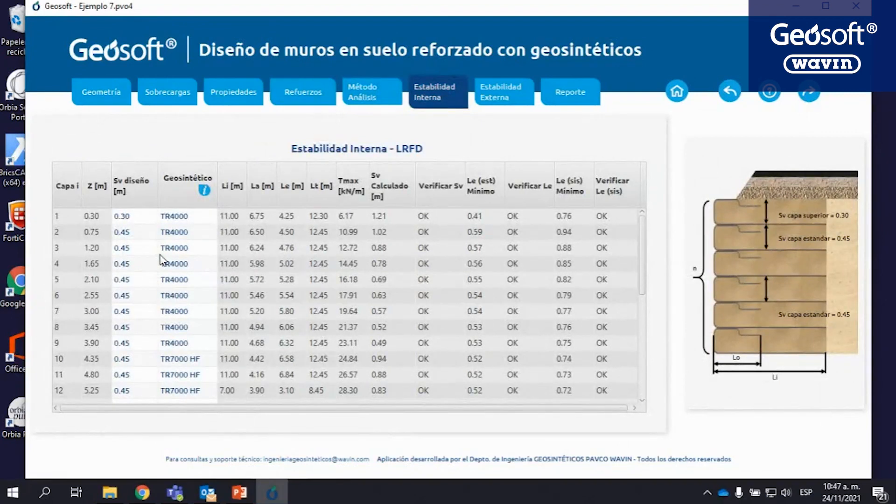
- Review the LRFD external stability results and the help's WSD safety factors and LRFD load and resistance factors
{"action": "left_click", "coordinate": [812, 91]}
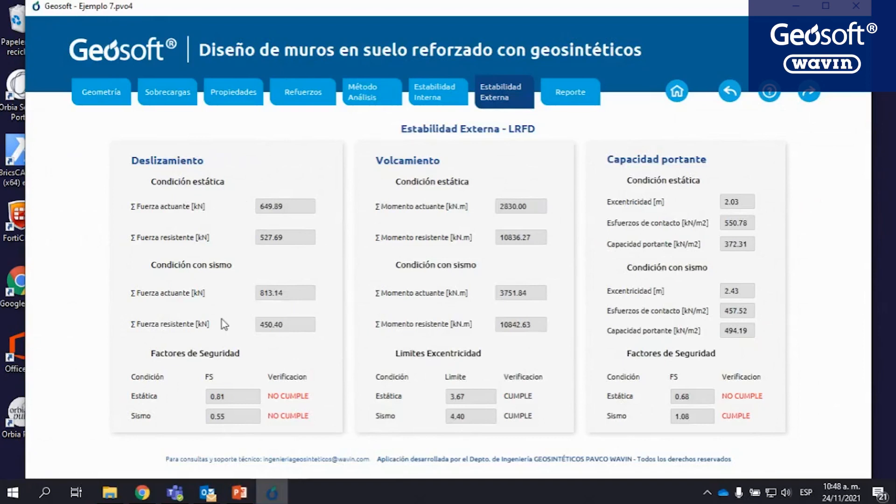
{"action": "left_click", "coordinate": [770, 92]}
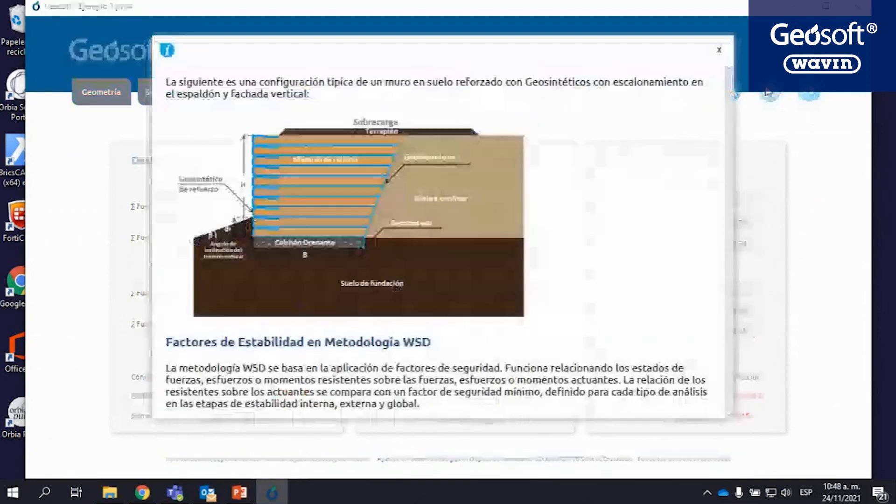
{"action": "left_click", "coordinate": [719, 50]}
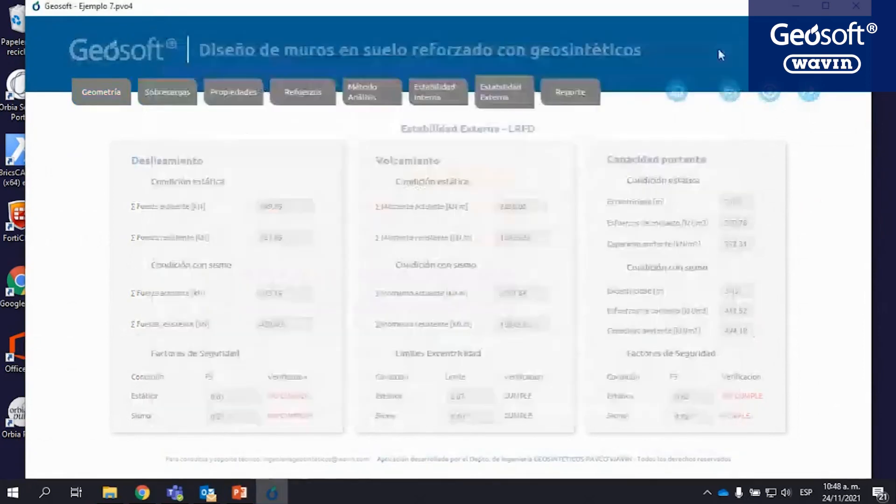
{"action": "left_click", "coordinate": [769, 91]}
{"action": "scroll", "coordinate": [487, 226], "scroll_direction": "down", "scroll_amount": 8}
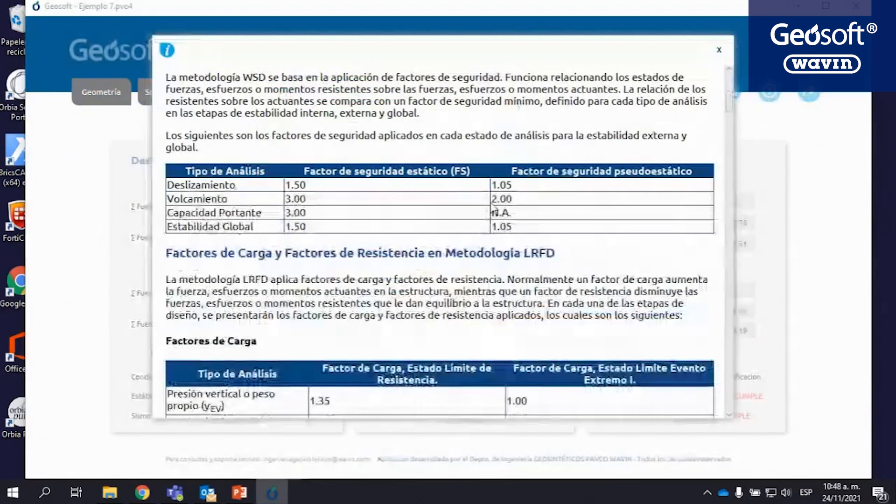
{"action": "scroll", "coordinate": [493, 210], "scroll_direction": "down", "scroll_amount": 5}
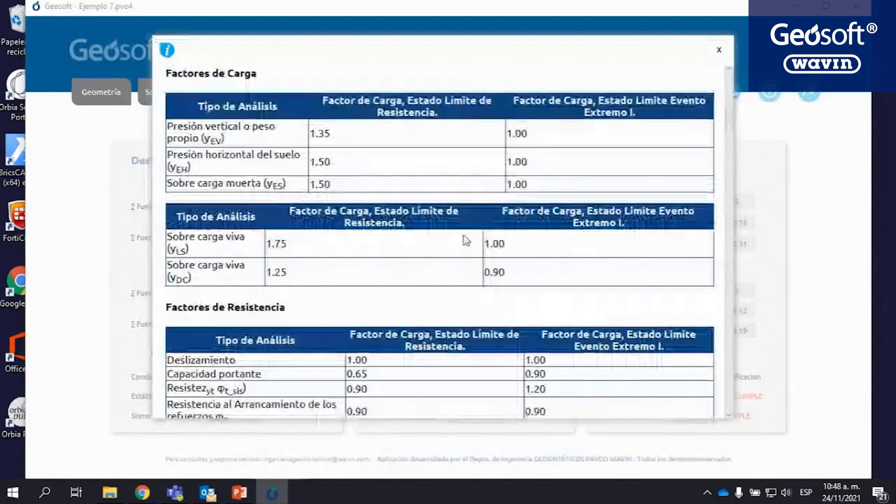
- Read the rest of the help, covering soil–geotextile friction values and the sliding, overturning and bearing capacity diagrams, and close it
{"action": "scroll", "coordinate": [466, 240], "scroll_direction": "down", "scroll_amount": 3}
{"action": "scroll", "coordinate": [466, 240], "scroll_direction": "down", "scroll_amount": 5}
{"action": "scroll", "coordinate": [466, 240], "scroll_direction": "down", "scroll_amount": 8}
{"action": "scroll", "coordinate": [465, 238], "scroll_direction": "down", "scroll_amount": 4}
{"action": "scroll", "coordinate": [466, 234], "scroll_direction": "down", "scroll_amount": 8}
{"action": "scroll", "coordinate": [466, 233], "scroll_direction": "down", "scroll_amount": 15}
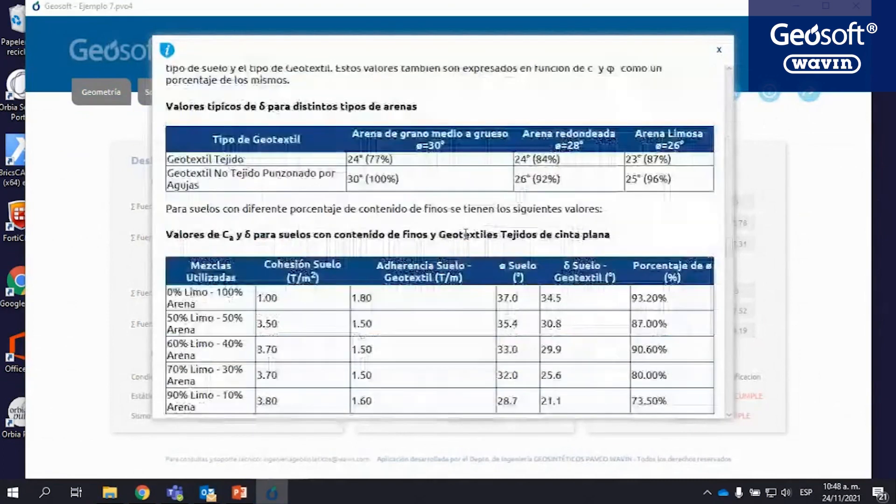
{"action": "scroll", "coordinate": [467, 233], "scroll_direction": "down", "scroll_amount": 12}
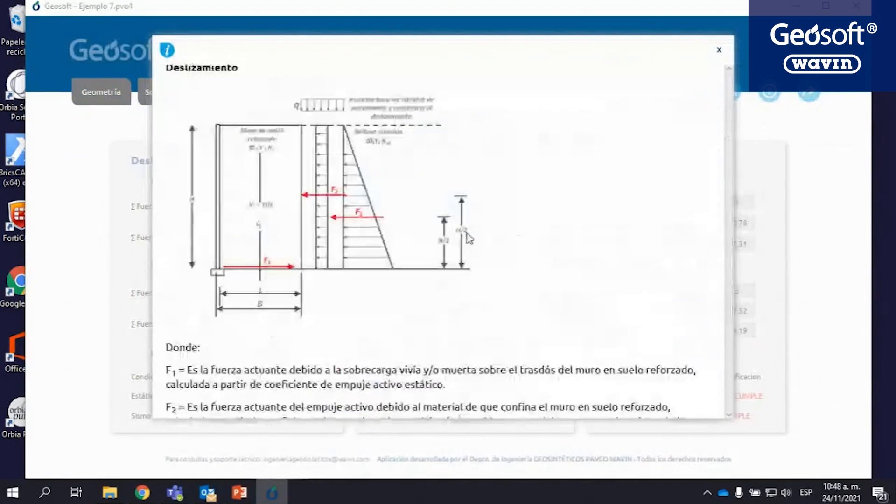
{"action": "scroll", "coordinate": [472, 237], "scroll_direction": "down", "scroll_amount": 8}
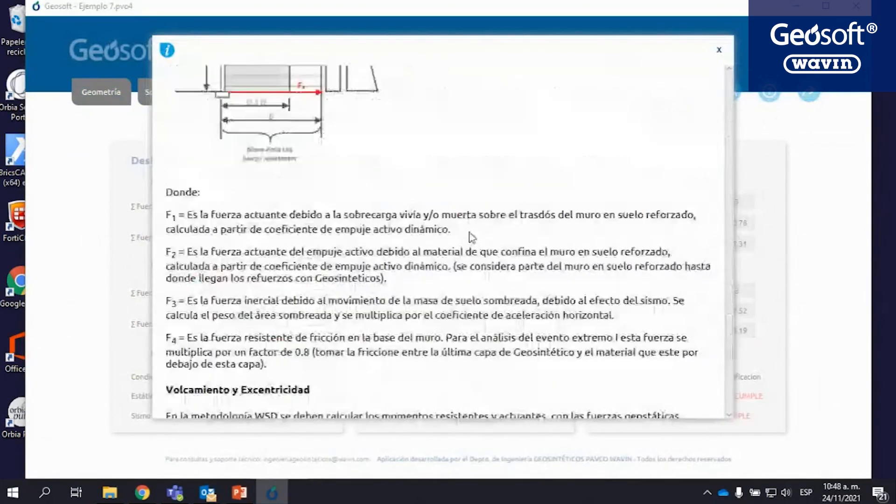
{"action": "scroll", "coordinate": [471, 237], "scroll_direction": "down", "scroll_amount": 10}
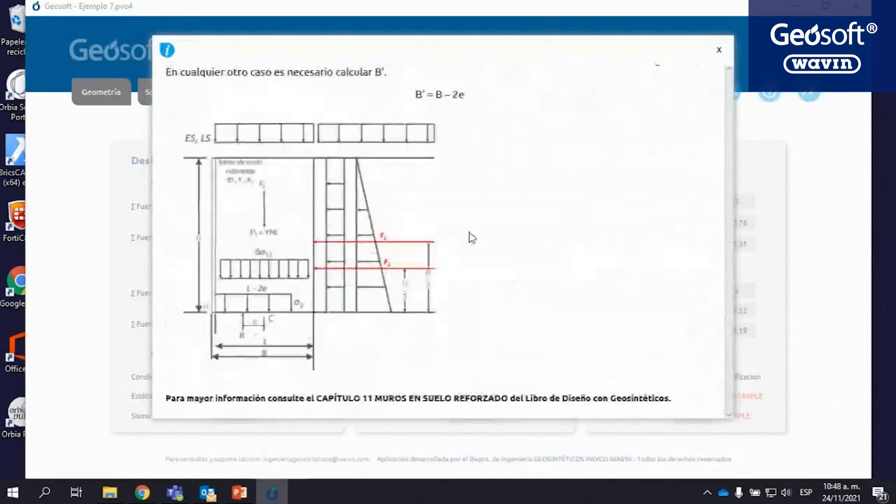
{"action": "left_click", "coordinate": [718, 49]}
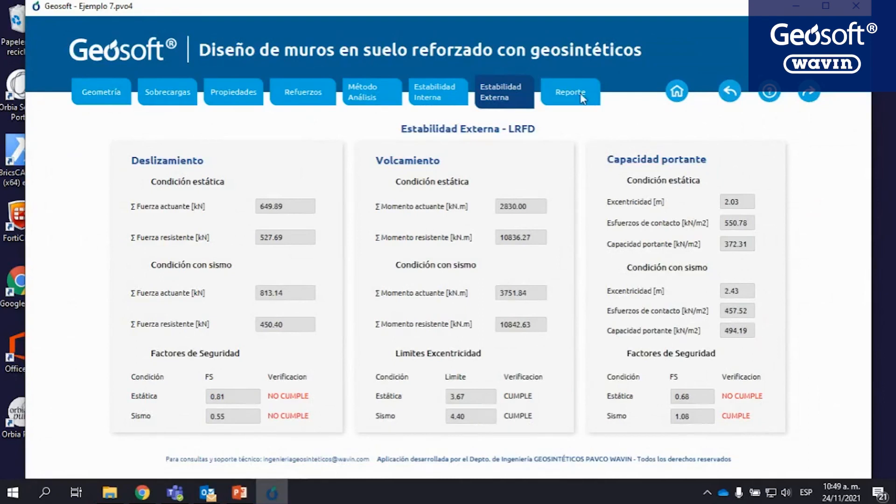
- In the general geometry, set the embedment depth D to 2 m and the level 1 height h1 to 9 m
{"action": "left_click", "coordinate": [93, 92]}
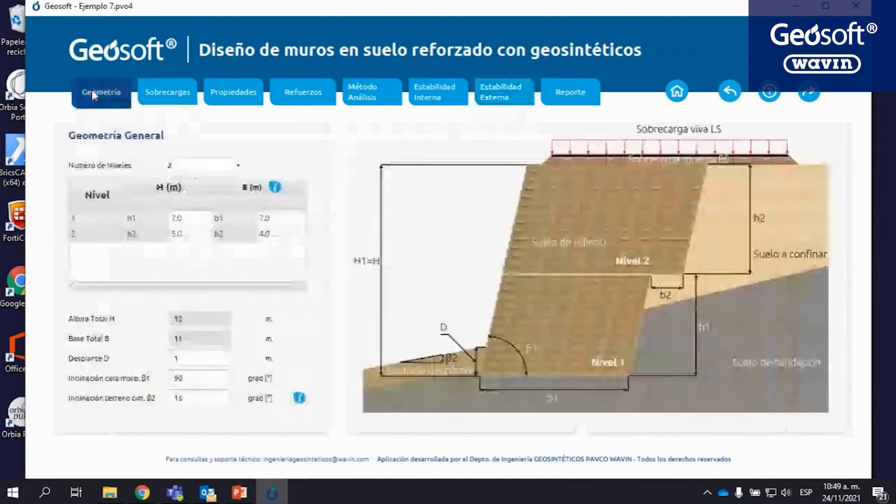
{"action": "left_click", "coordinate": [204, 221]}
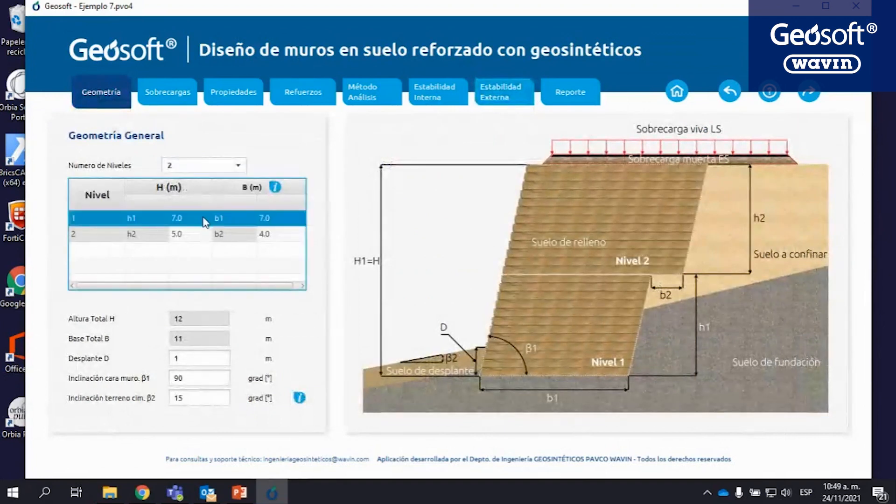
{"action": "left_click", "coordinate": [190, 362]}
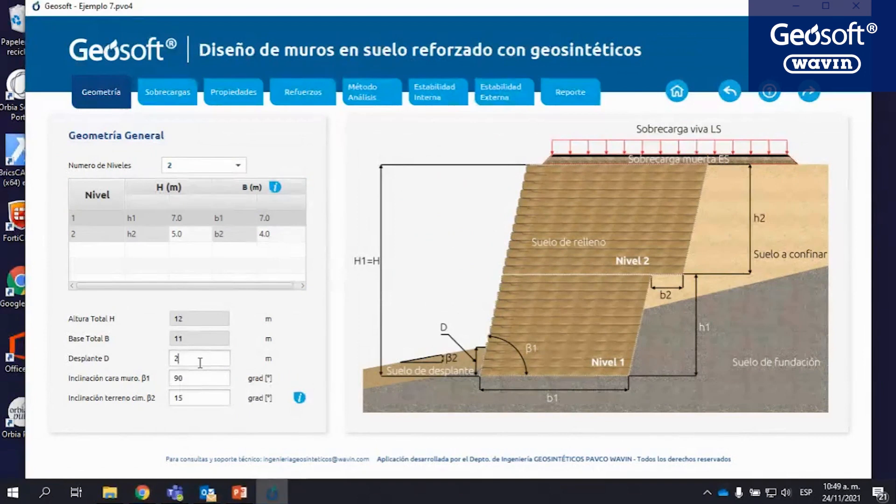
{"action": "double_click", "coordinate": [189, 222]}
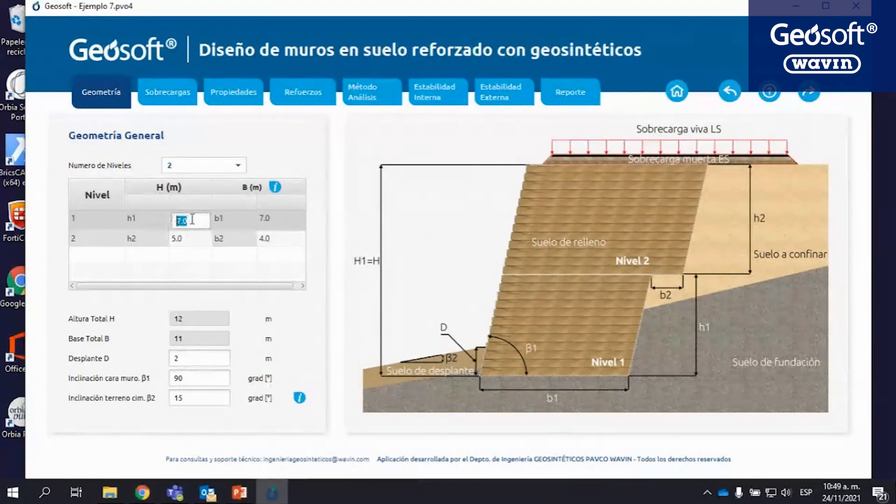
{"action": "key", "text": "Right"}
{"action": "key", "text": "Left"}
- Try to set the level 2 height h2 to 7 m
{"action": "left_click", "coordinate": [206, 237]}
{"action": "left_click", "coordinate": [204, 236]}
{"action": "left_click", "coordinate": [205, 235]}
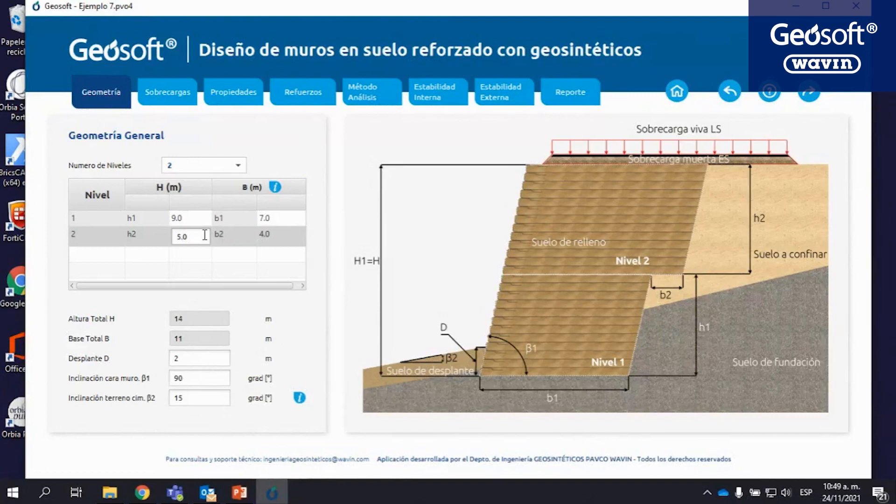
{"action": "key", "text": "BackSpace"}
{"action": "key", "text": "BackSpace"}
{"action": "type", "text": "7."}
- Go through the surcharges, material properties, reinforcement, analysis method and internal stability pages to check the recalculated external stability
{"action": "left_click", "coordinate": [195, 96]}
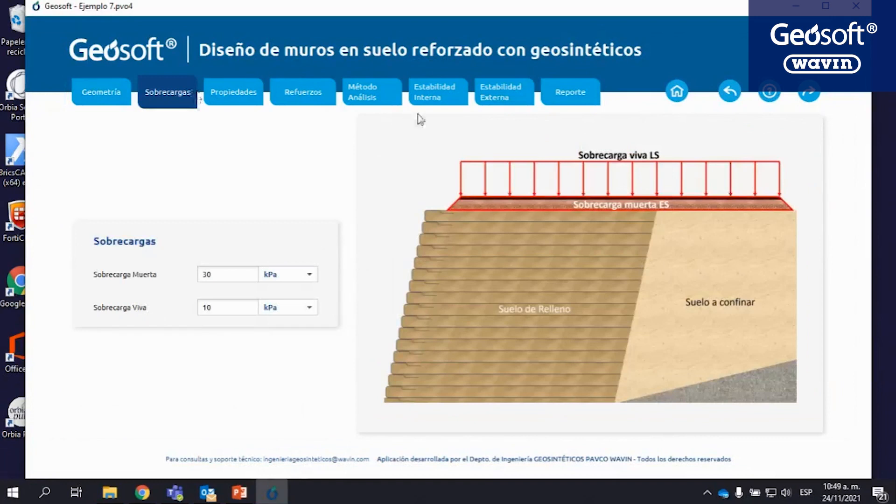
{"action": "left_click", "coordinate": [233, 91]}
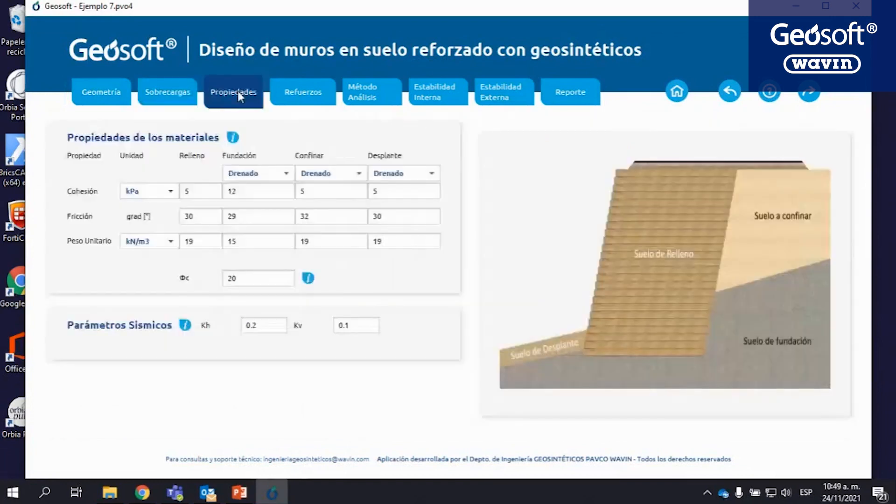
{"action": "left_click", "coordinate": [298, 89]}
{"action": "left_click", "coordinate": [366, 92]}
{"action": "left_click", "coordinate": [426, 96]}
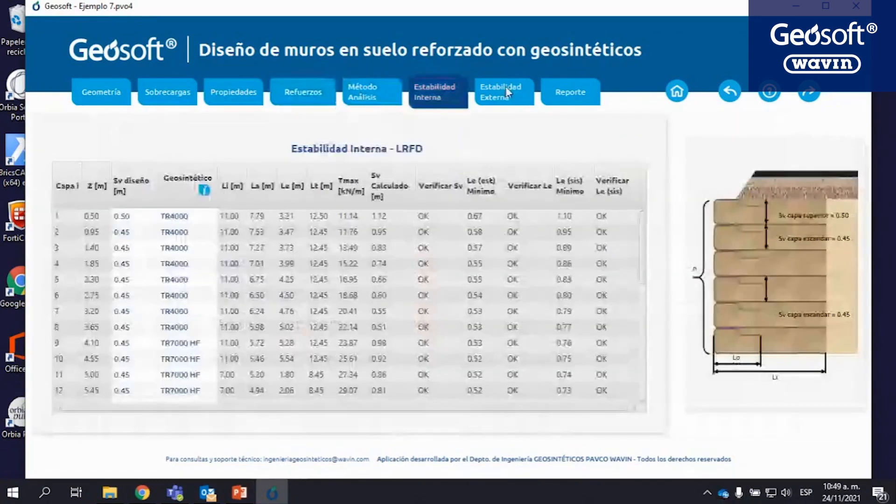
{"action": "left_click", "coordinate": [505, 87]}
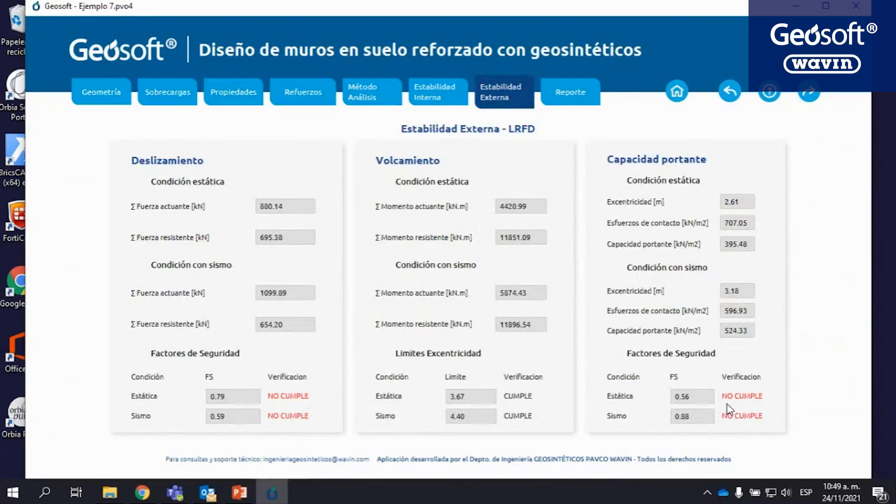
- Set the wall heights in the geometry table to 7 m for level 1 (h1) and 4 m for level 2 (h2)
{"action": "left_click", "coordinate": [129, 104]}
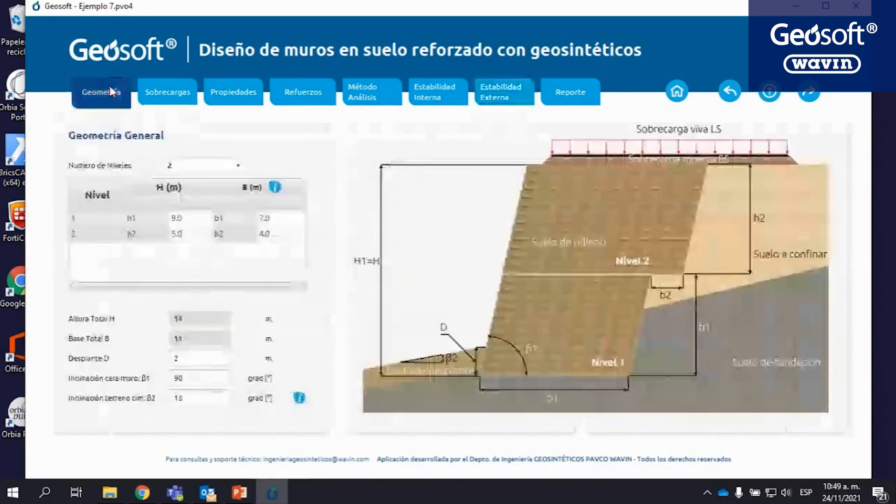
{"action": "left_click", "coordinate": [185, 218]}
{"action": "left_click", "coordinate": [181, 219]}
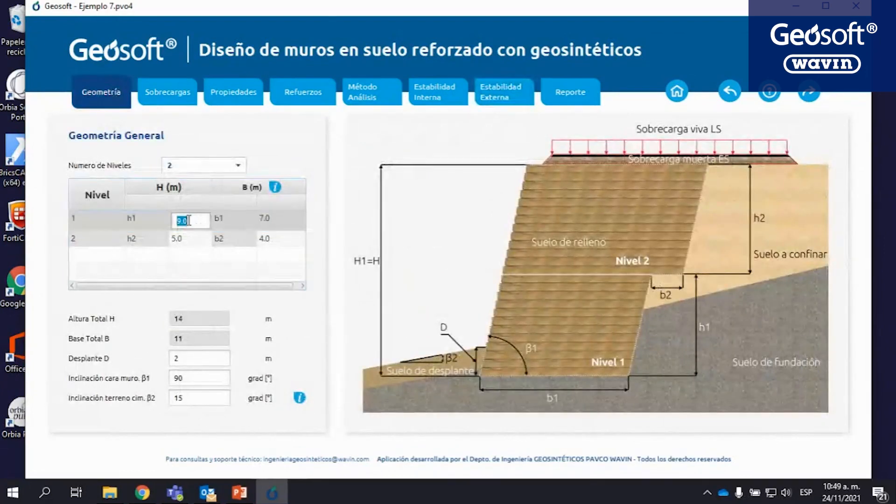
{"action": "type", "text": "7"}
{"action": "left_click", "coordinate": [202, 239]}
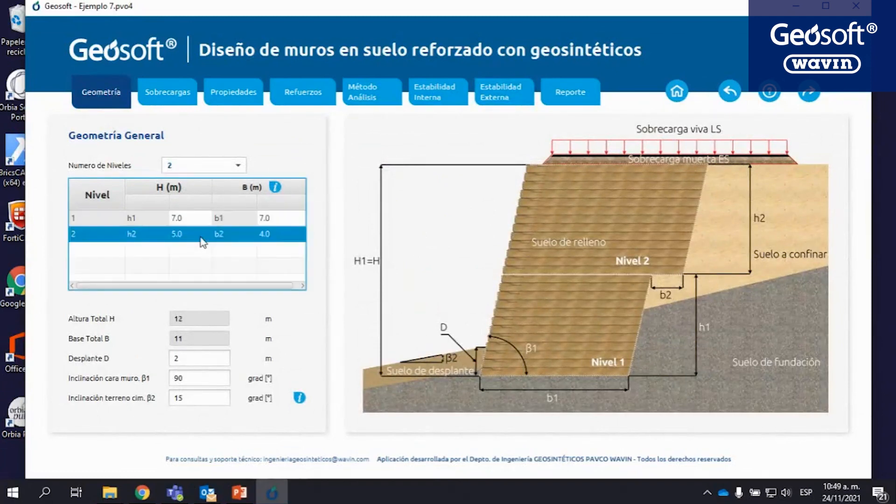
{"action": "left_click", "coordinate": [194, 239]}
{"action": "left_click", "coordinate": [210, 238]}
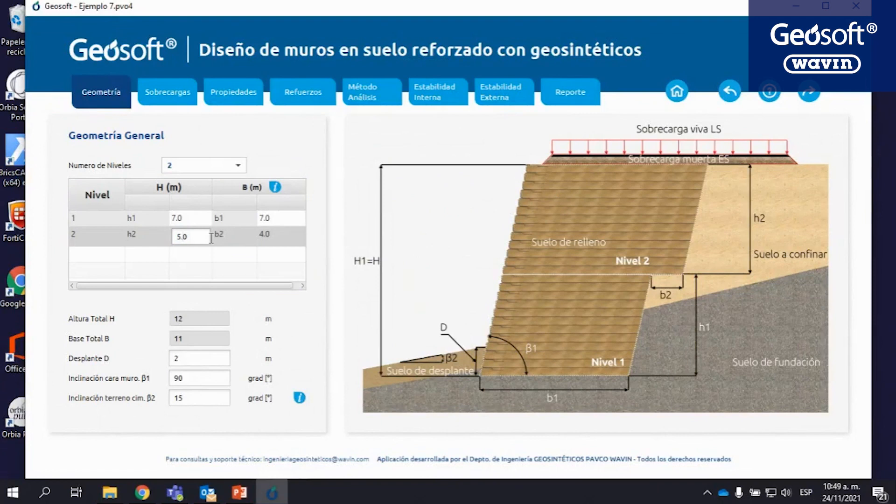
{"action": "key", "text": "BackSpace"}
{"action": "type", "text": "4"}
- Set the base widths in the geometry table to 9 m for level 1 (b1) and 6 m for level 2 (b2)
{"action": "left_click", "coordinate": [275, 219]}
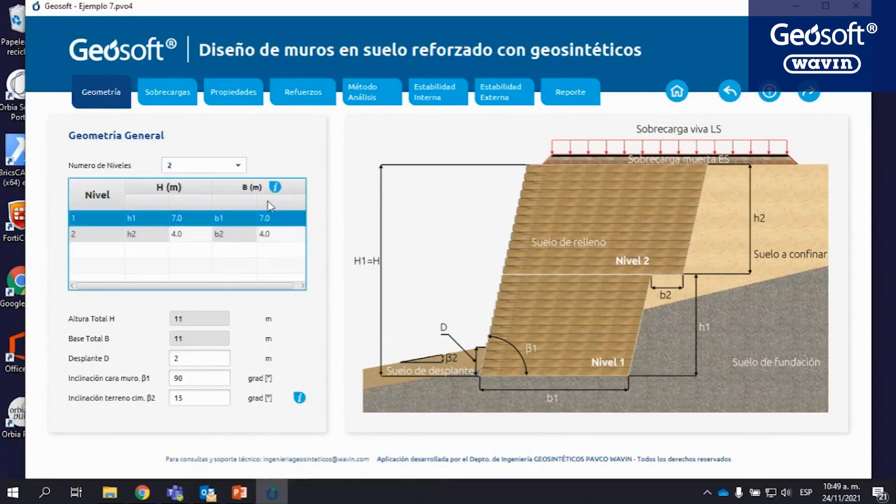
{"action": "left_click", "coordinate": [277, 222]}
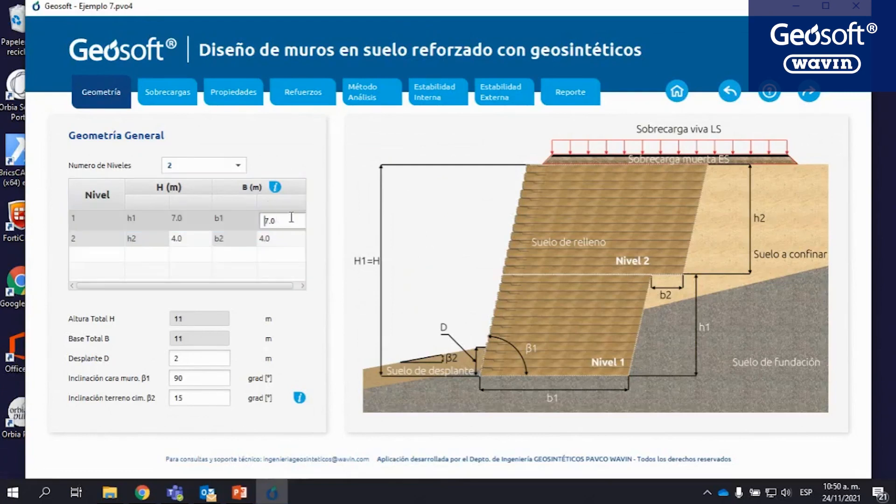
{"action": "type", "text": "99"}
{"action": "key", "text": "BackSpace"}
{"action": "left_click", "coordinate": [286, 235]}
{"action": "left_click", "coordinate": [285, 236]}
{"action": "left_click", "coordinate": [269, 232]}
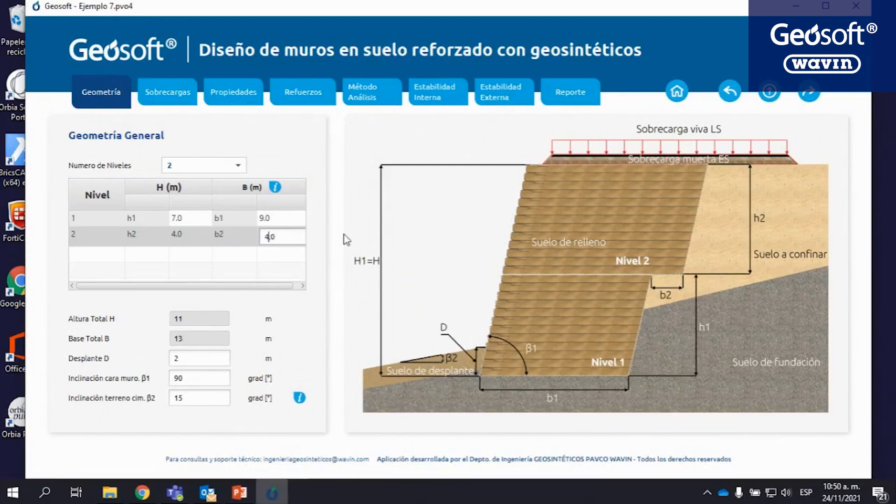
{"action": "key", "text": "BackSpace"}
{"action": "key", "text": "BackSpace"}
{"action": "type", "text": "6"}
{"action": "left_click", "coordinate": [295, 259]}
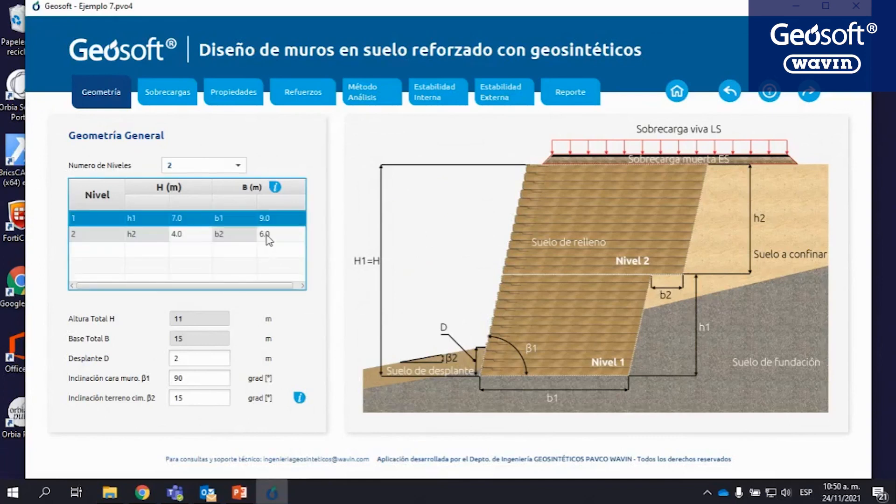
- Check the LRFD sliding, overturning and bearing capacity results for the revised geometry and return to the general geometry
{"action": "left_click", "coordinate": [194, 362]}
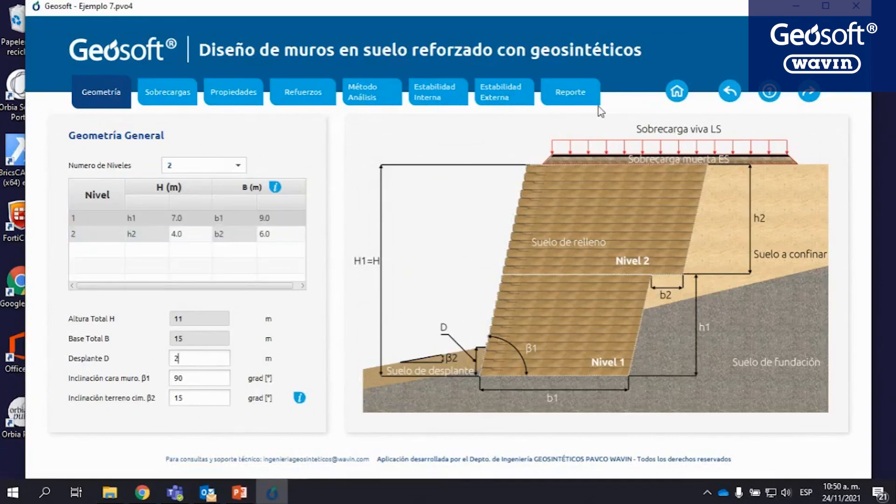
{"action": "left_click", "coordinate": [490, 100]}
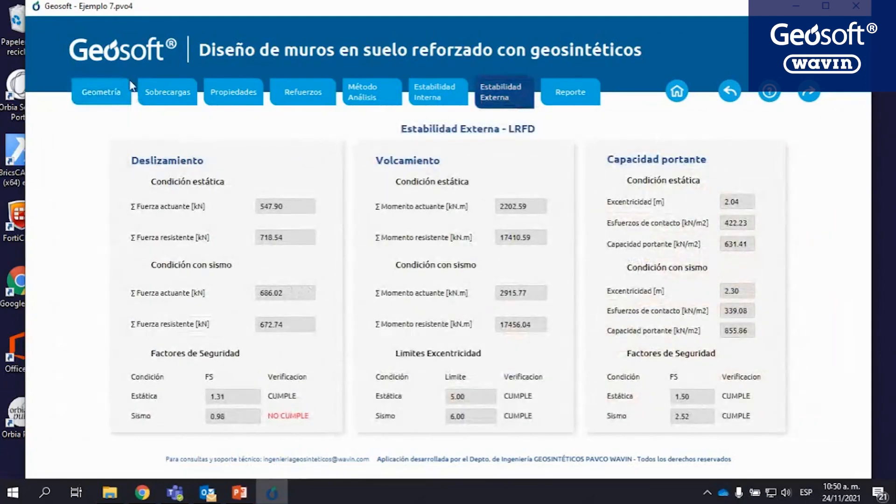
{"action": "left_click", "coordinate": [117, 89]}
{"action": "left_click", "coordinate": [522, 91]}
{"action": "left_click", "coordinate": [104, 94]}
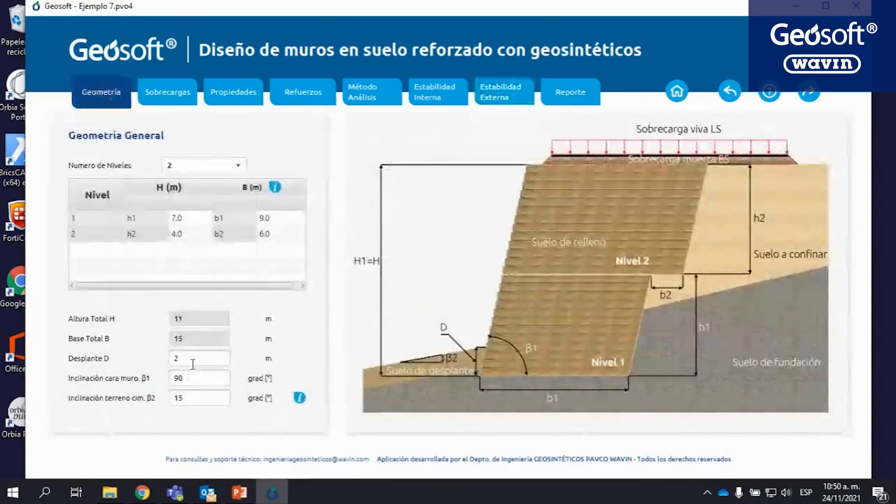
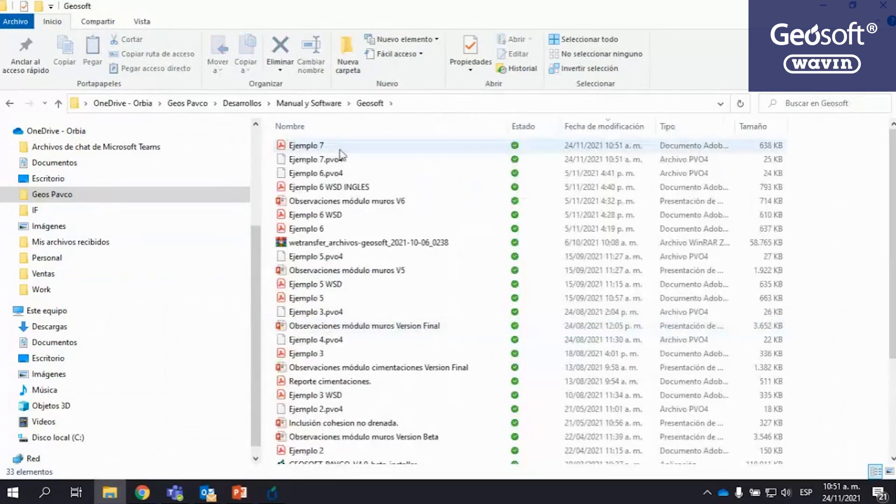
- Open the Ejemplo 7 PDF report and review its input geometry, surcharges, seismic parameters and geosynthetic reduction factors
{"action": "double_click", "coordinate": [343, 151]}
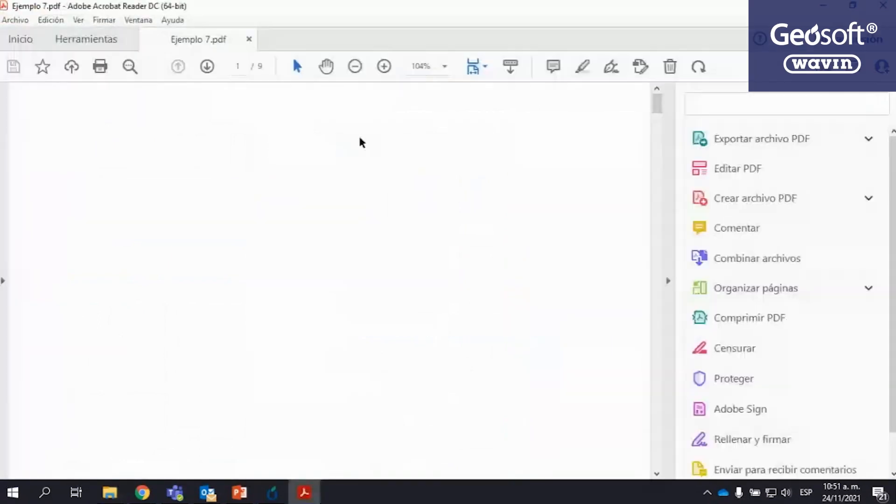
{"action": "left_click", "coordinate": [669, 286]}
{"action": "scroll", "coordinate": [508, 273], "scroll_direction": "down", "scroll_amount": 2}
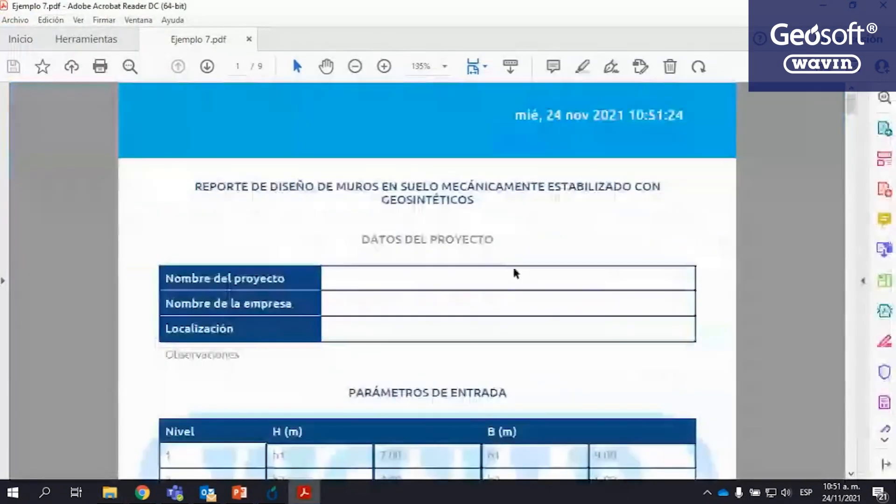
{"action": "scroll", "coordinate": [420, 280], "scroll_direction": "down", "scroll_amount": 1}
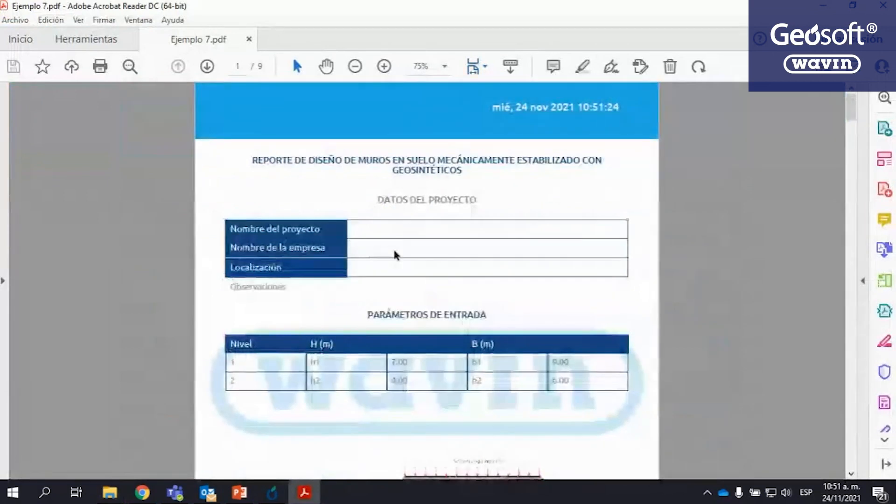
{"action": "scroll", "coordinate": [455, 268], "scroll_direction": "down", "scroll_amount": 1}
{"action": "scroll", "coordinate": [455, 267], "scroll_direction": "down", "scroll_amount": 1}
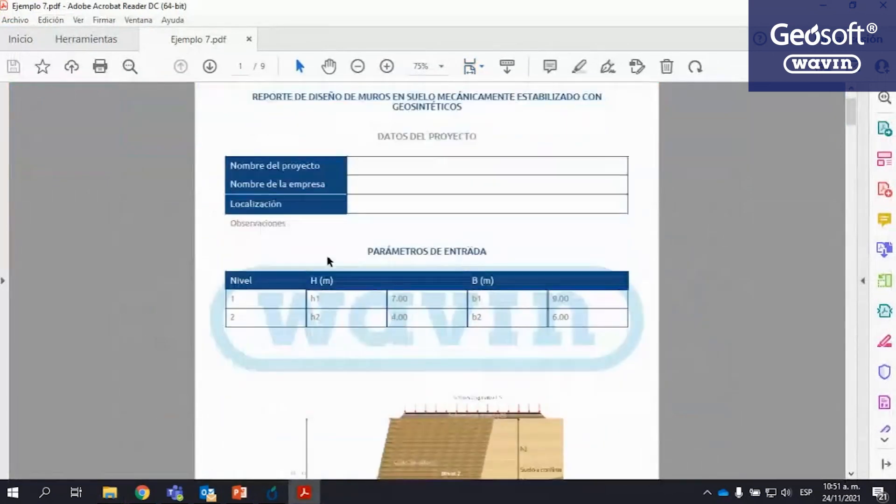
{"action": "scroll", "coordinate": [309, 319], "scroll_direction": "down", "scroll_amount": 4}
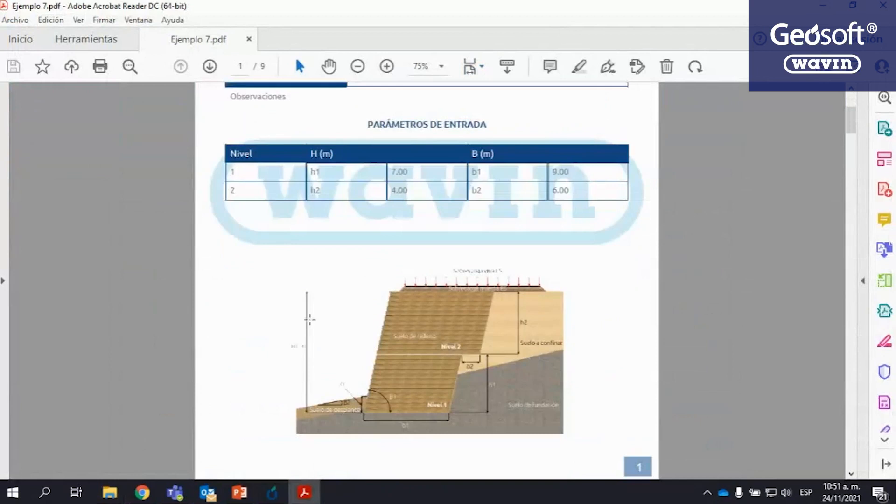
{"action": "scroll", "coordinate": [490, 325], "scroll_direction": "down", "scroll_amount": 12}
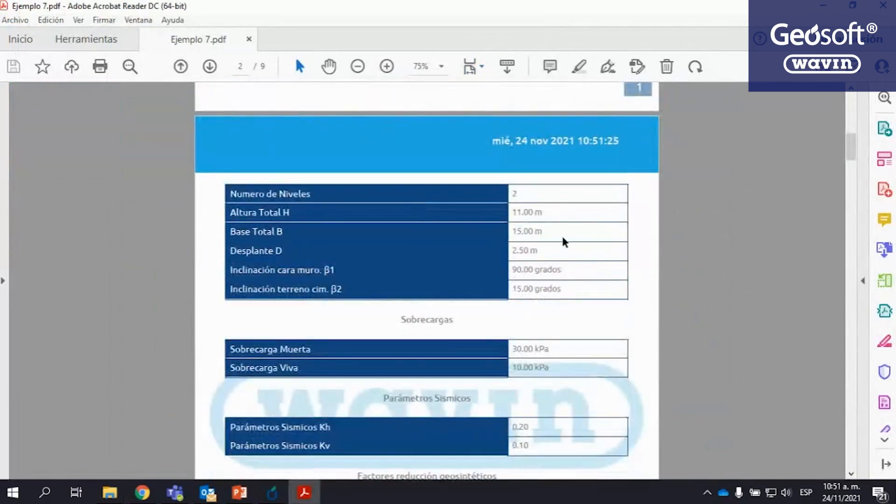
{"action": "scroll", "coordinate": [546, 272], "scroll_direction": "down", "scroll_amount": 2}
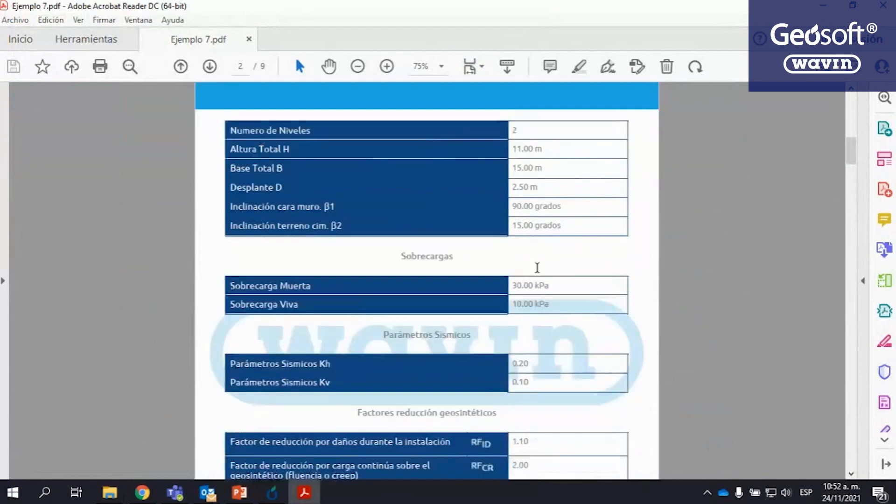
{"action": "scroll", "coordinate": [536, 266], "scroll_direction": "down", "scroll_amount": 1}
{"action": "scroll", "coordinate": [420, 255], "scroll_direction": "down", "scroll_amount": 2}
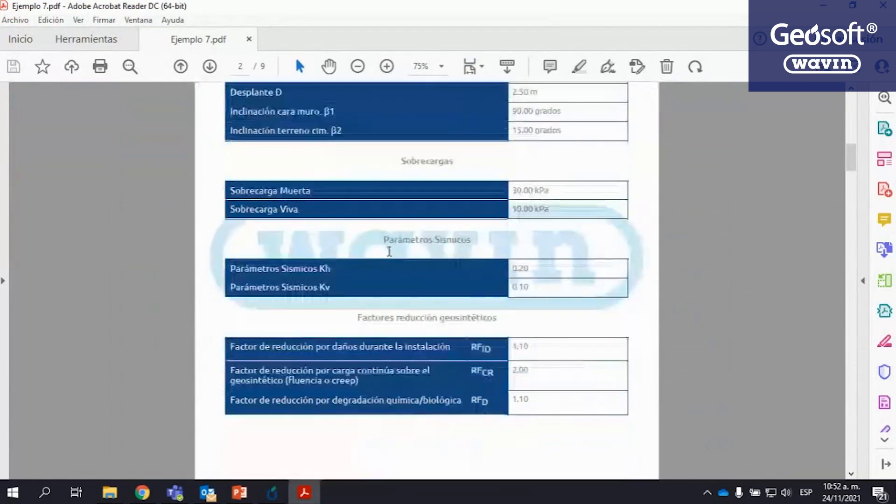
{"action": "scroll", "coordinate": [548, 295], "scroll_direction": "down", "scroll_amount": 2}
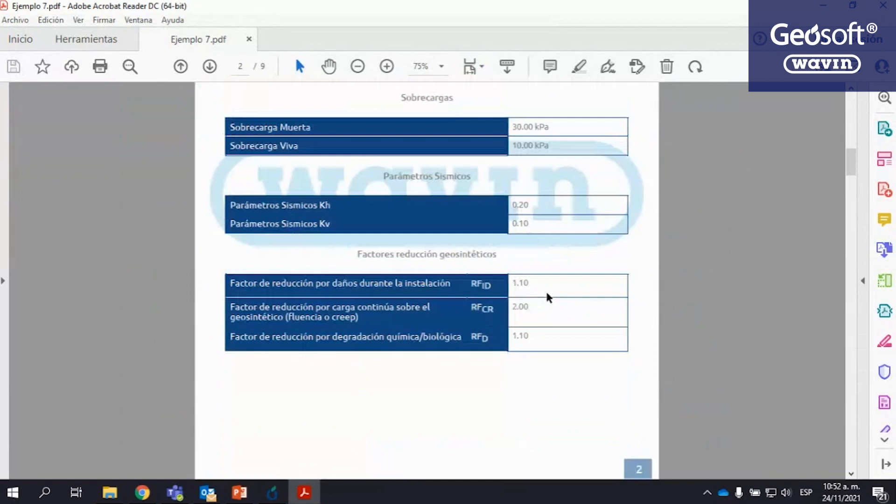
- Review the material properties and the LRFD load and resistance factors in the report
{"action": "scroll", "coordinate": [526, 234], "scroll_direction": "down", "scroll_amount": 7}
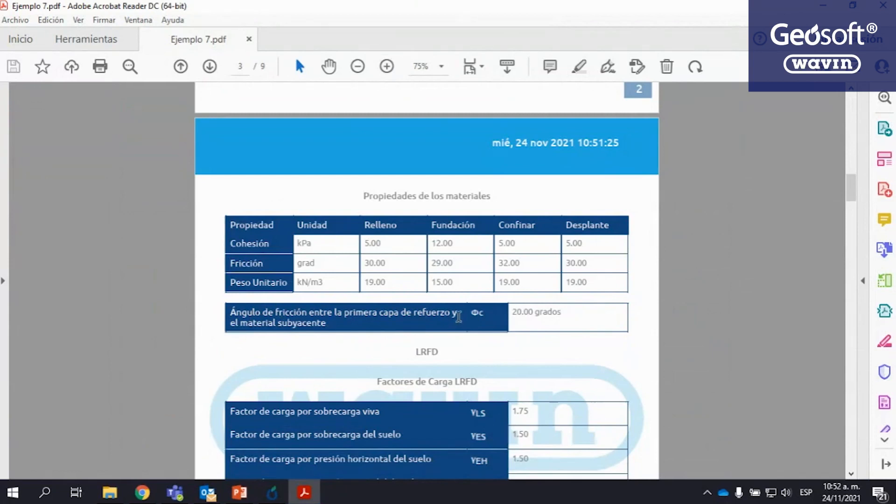
{"action": "scroll", "coordinate": [459, 317], "scroll_direction": "down", "scroll_amount": 4}
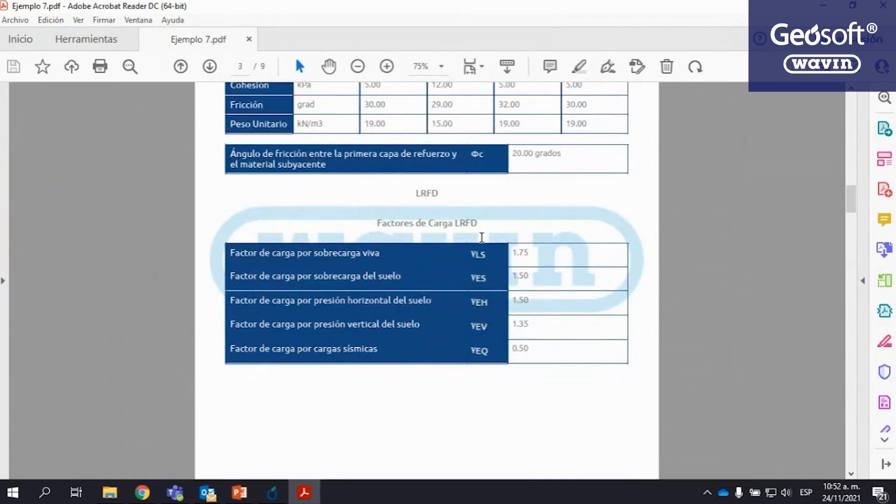
{"action": "scroll", "coordinate": [513, 249], "scroll_direction": "down", "scroll_amount": 6}
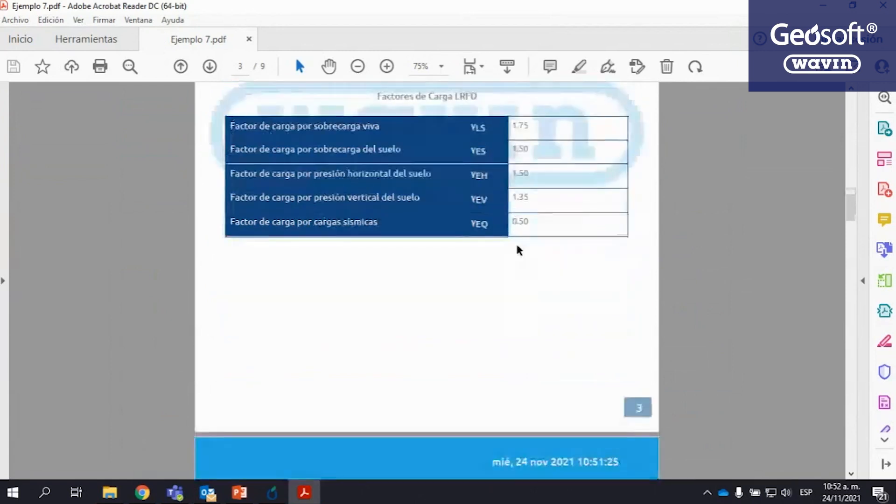
{"action": "scroll", "coordinate": [518, 249], "scroll_direction": "down", "scroll_amount": 5}
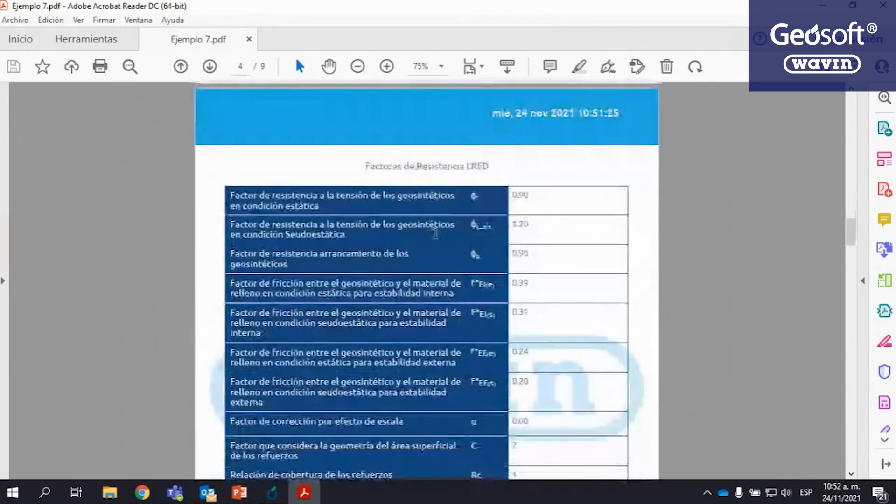
- Examine the internal stability table in the report, covering all reinforcement layers and their verifications
{"action": "scroll", "coordinate": [436, 232], "scroll_direction": "down", "scroll_amount": 12}
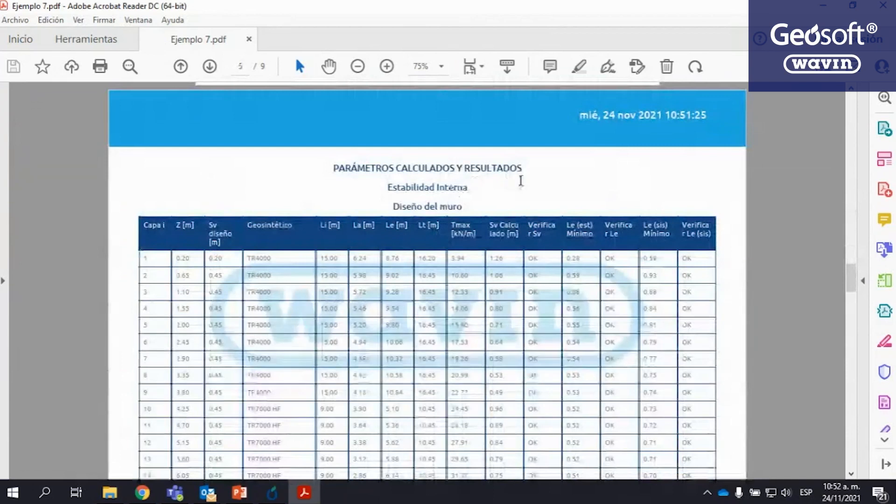
{"action": "scroll", "coordinate": [417, 191], "scroll_direction": "down", "scroll_amount": 3}
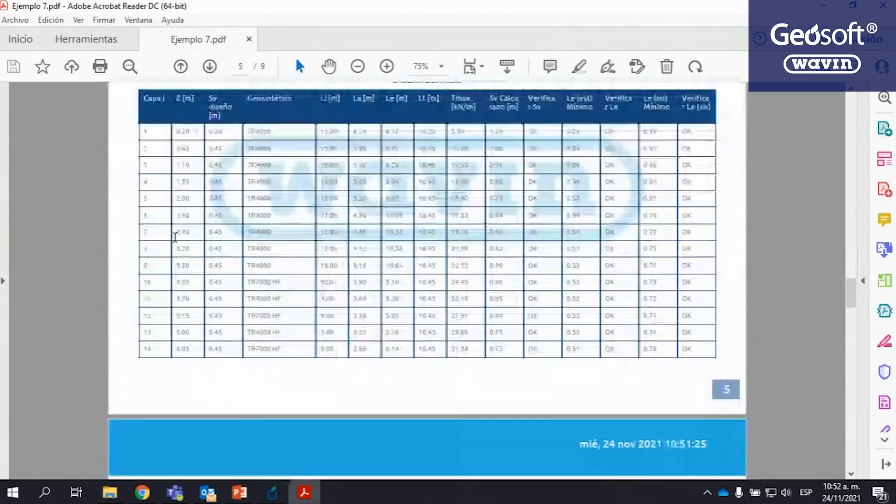
{"action": "scroll", "coordinate": [681, 289], "scroll_direction": "down", "scroll_amount": 15}
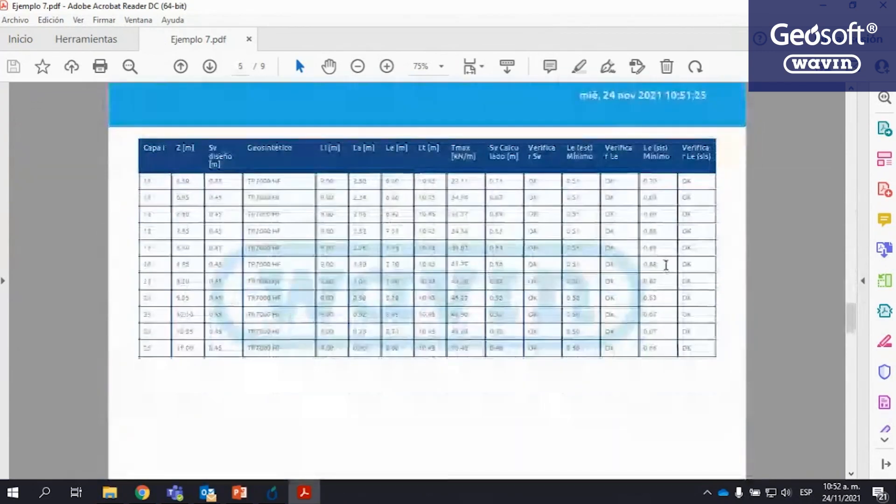
{"action": "scroll", "coordinate": [669, 270], "scroll_direction": "up", "scroll_amount": 3}
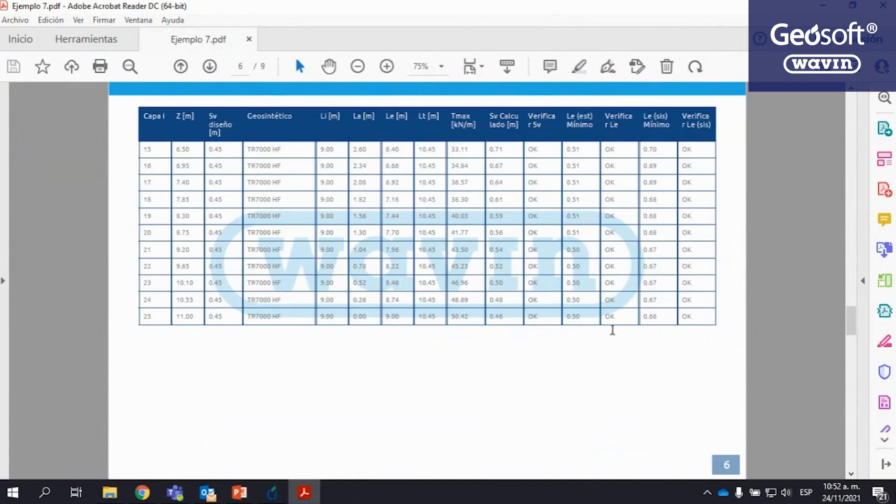
- Examine the report's external stability results for sliding, overturning and bearing capacity, plus the closing wall diagram and disclaimer
{"action": "scroll", "coordinate": [434, 292], "scroll_direction": "down", "scroll_amount": 4}
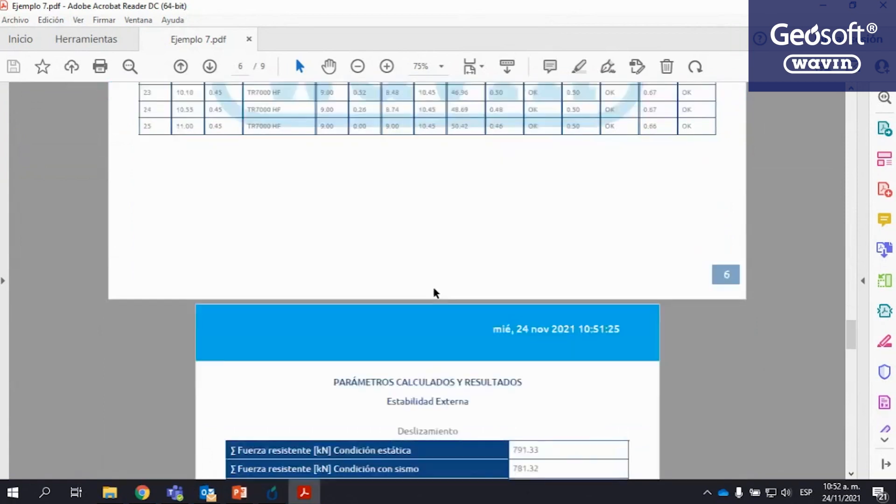
{"action": "scroll", "coordinate": [435, 287], "scroll_direction": "down", "scroll_amount": 5}
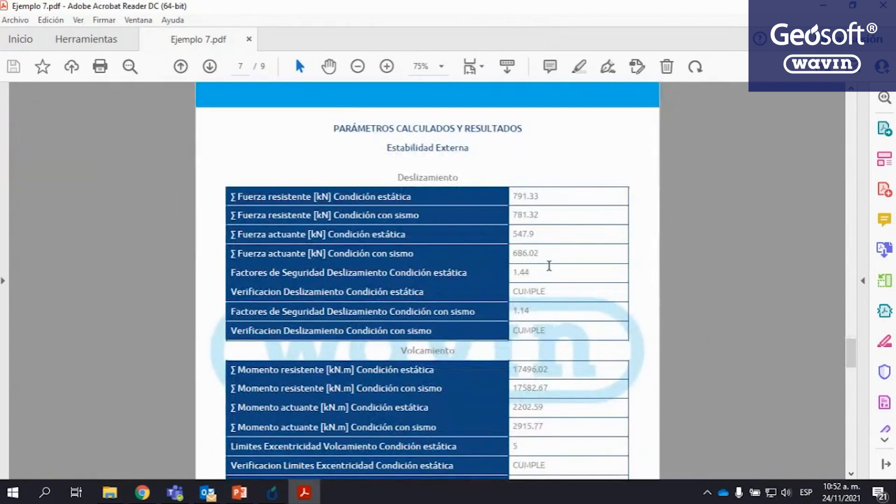
{"action": "scroll", "coordinate": [549, 266], "scroll_direction": "down", "scroll_amount": 1}
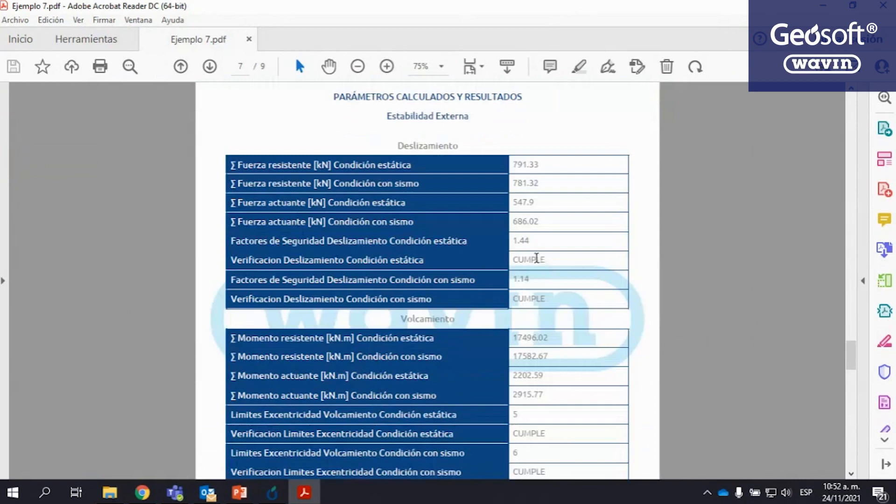
{"action": "scroll", "coordinate": [546, 269], "scroll_direction": "down", "scroll_amount": 8}
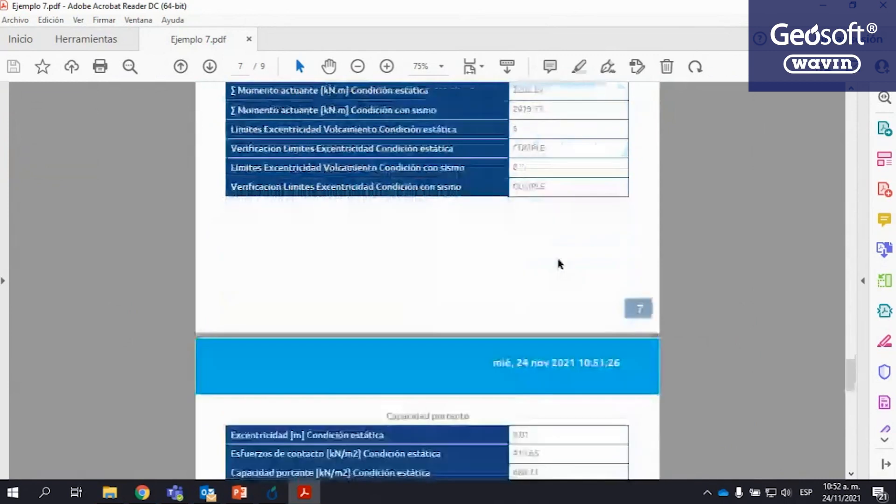
{"action": "scroll", "coordinate": [553, 264], "scroll_direction": "down", "scroll_amount": 20}
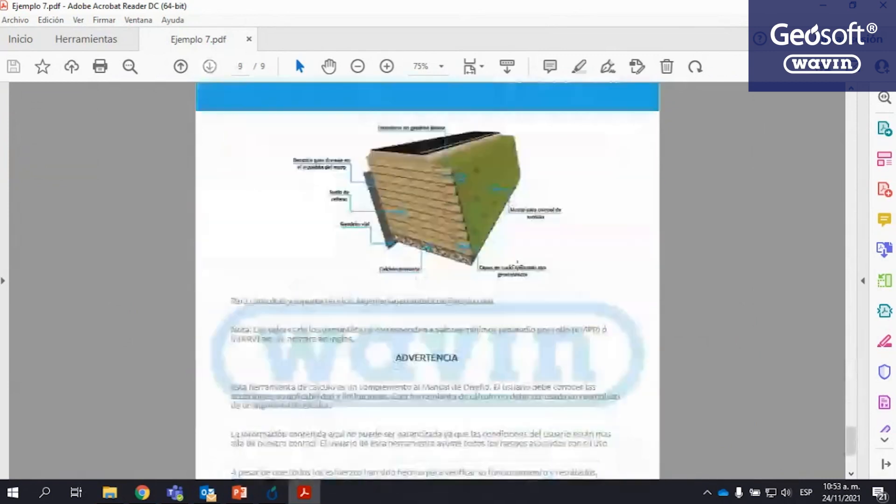
{"action": "scroll", "coordinate": [483, 243], "scroll_direction": "down", "scroll_amount": 6}
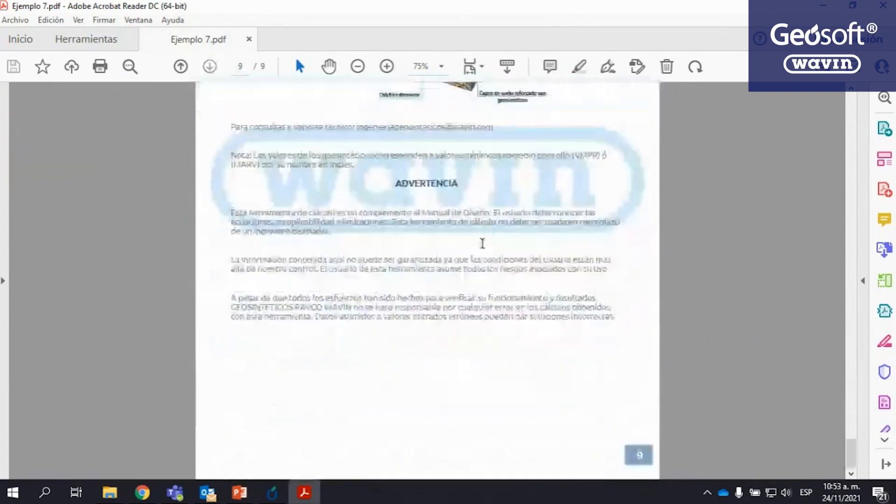
{"action": "scroll", "coordinate": [482, 244], "scroll_direction": "up", "scroll_amount": 15}
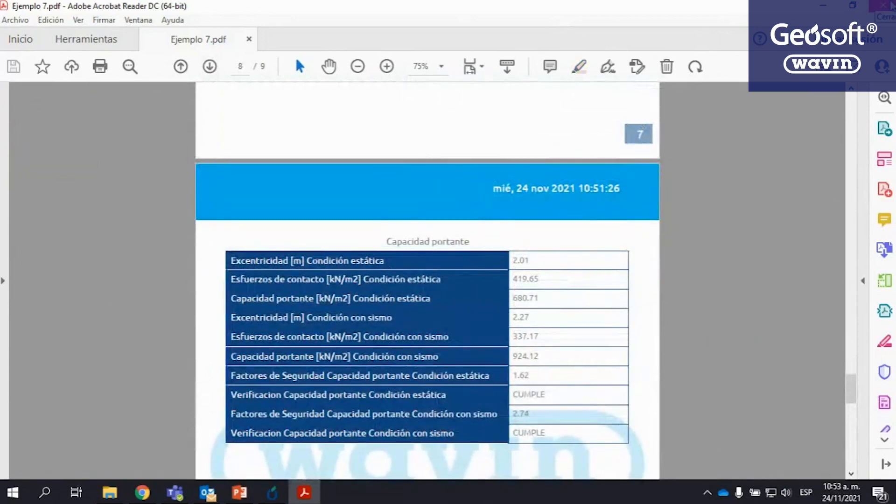
- Close the PDF report, switch back to Geosoft and set the analysis method to WSD
{"action": "left_click", "coordinate": [884, 4]}
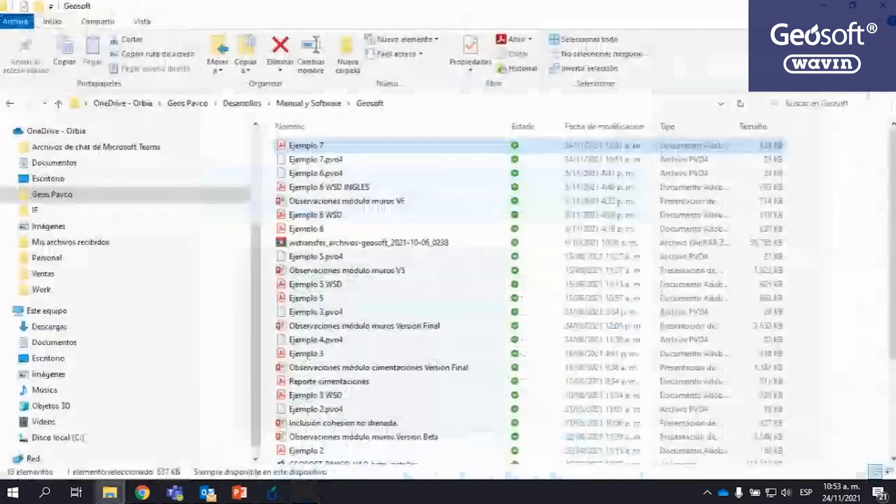
{"action": "left_click", "coordinate": [272, 492]}
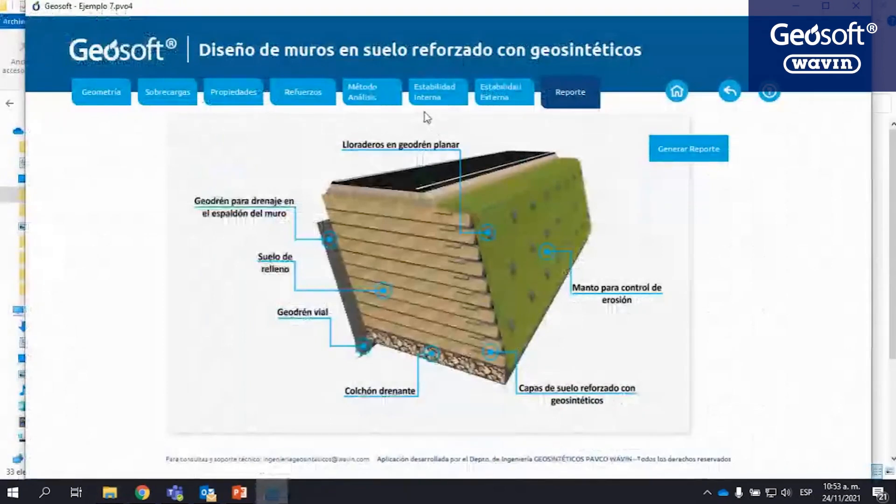
{"action": "left_click", "coordinate": [376, 93]}
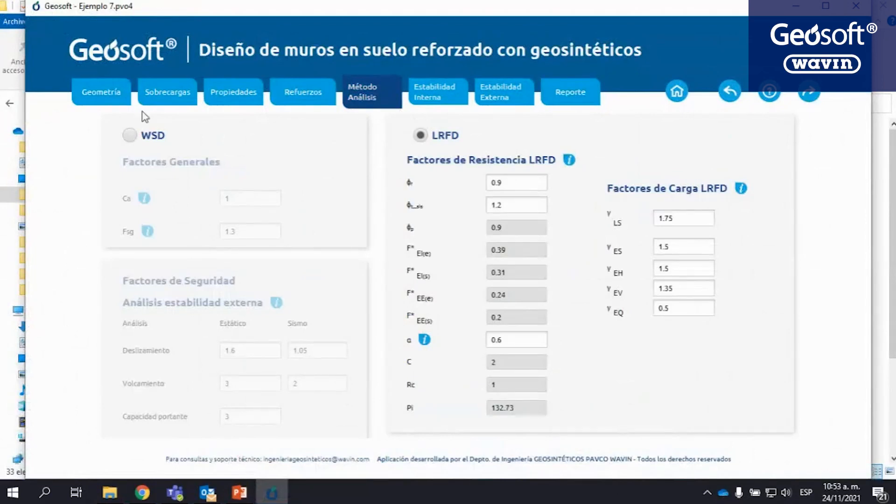
{"action": "left_click", "coordinate": [148, 136]}
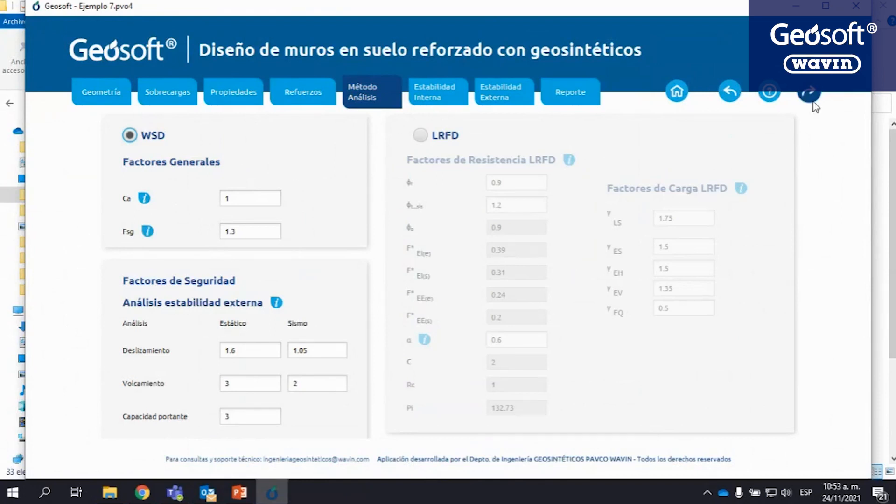
- Check the WSD internal stability of all layers and the external stability results, and continue to the report page
{"action": "left_click", "coordinate": [808, 90]}
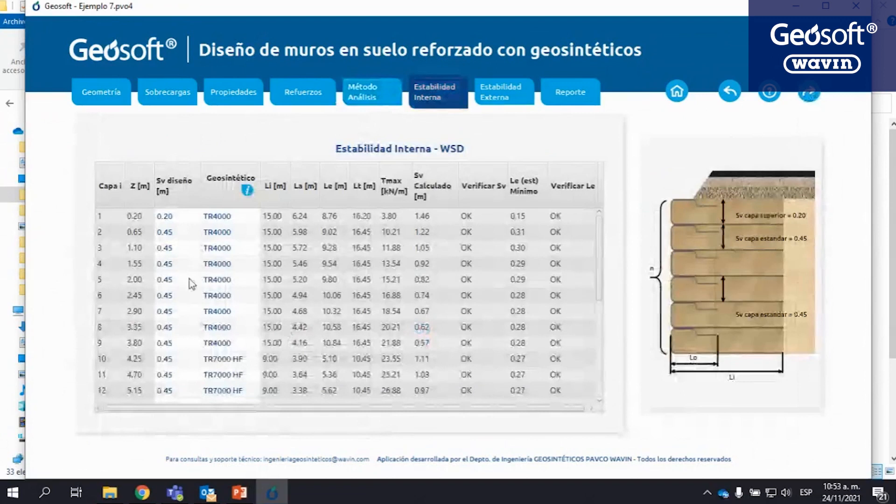
{"action": "scroll", "coordinate": [201, 304], "scroll_direction": "down", "scroll_amount": 4}
{"action": "scroll", "coordinate": [213, 322], "scroll_direction": "up", "scroll_amount": 4}
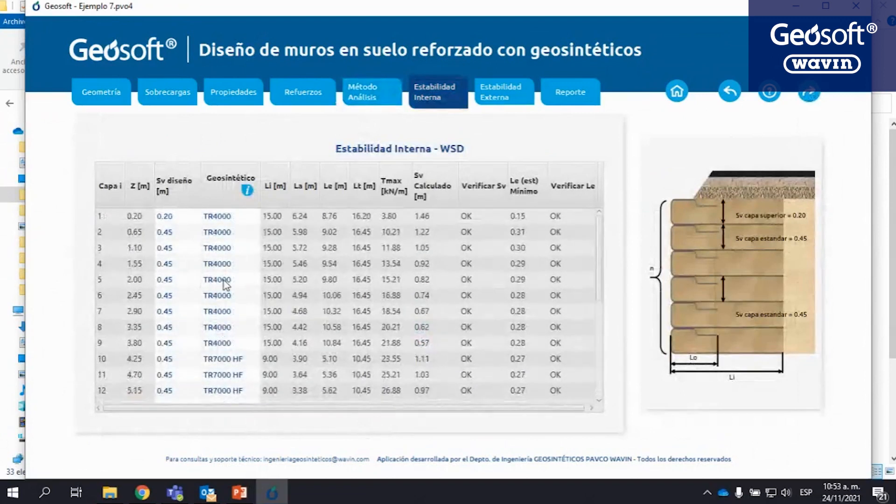
{"action": "scroll", "coordinate": [261, 255], "scroll_direction": "down", "scroll_amount": 4}
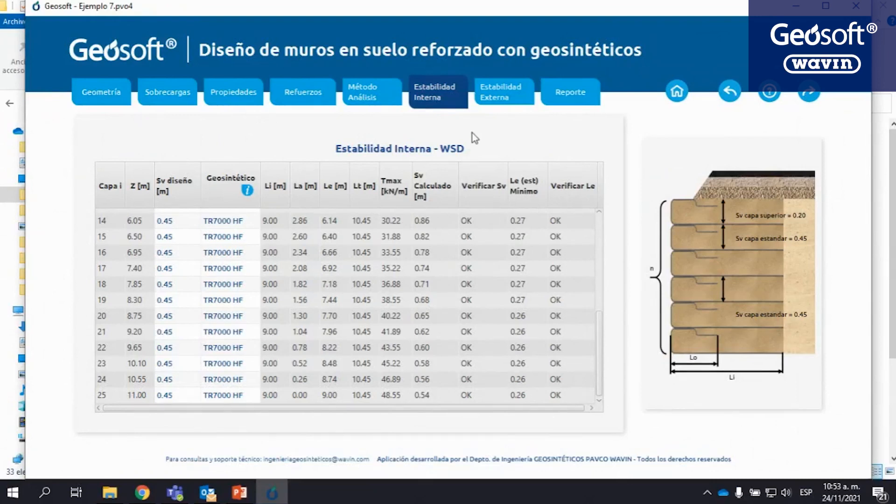
{"action": "left_click", "coordinate": [504, 108]}
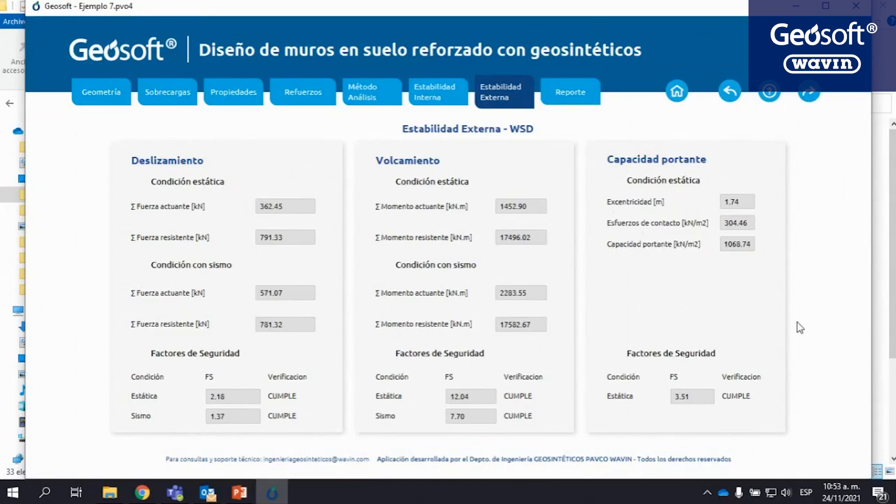
{"action": "left_click", "coordinate": [809, 92]}
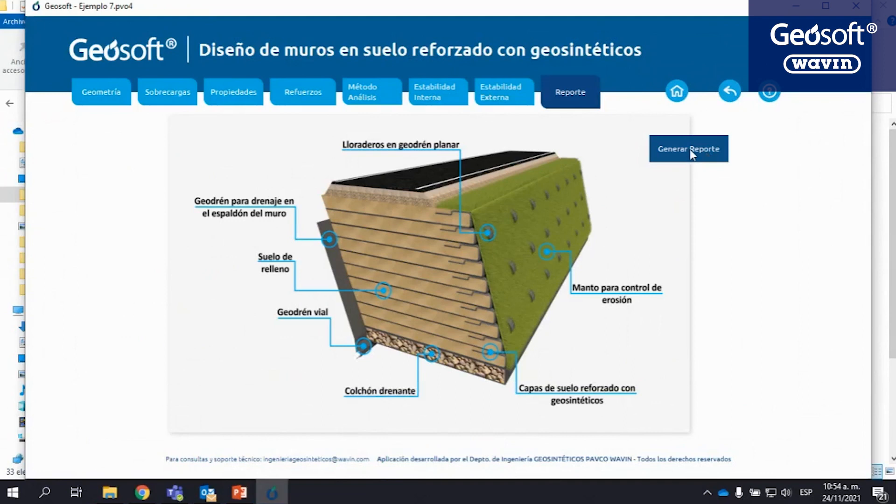
- Go back through the material properties, surcharges and general geometry pages and return to the main list of design modules
{"action": "left_click", "coordinate": [232, 93]}
{"action": "left_click", "coordinate": [168, 92]}
{"action": "left_click", "coordinate": [91, 88]}
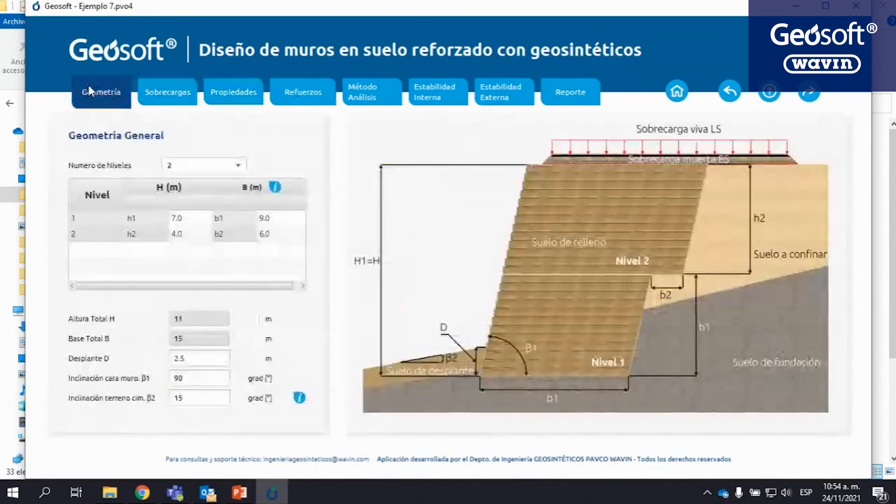
{"action": "left_click", "coordinate": [676, 91]}
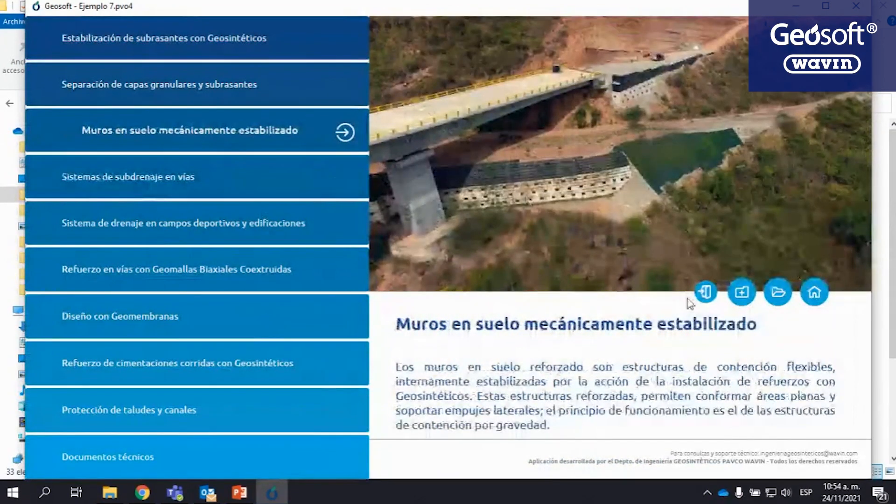
- Reopen the mechanically stabilised soil wall module and review its pages from surcharges and material properties through WSD external stability to the report
{"action": "left_click", "coordinate": [704, 293]}
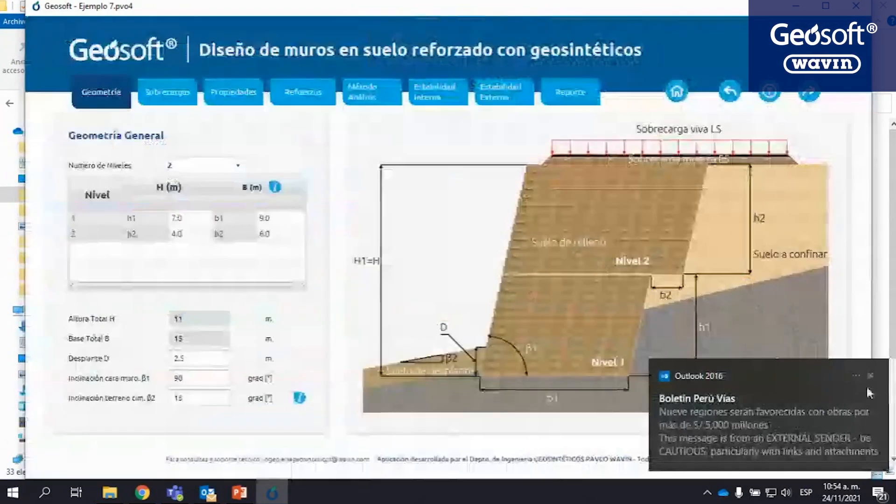
{"action": "left_click", "coordinate": [870, 376]}
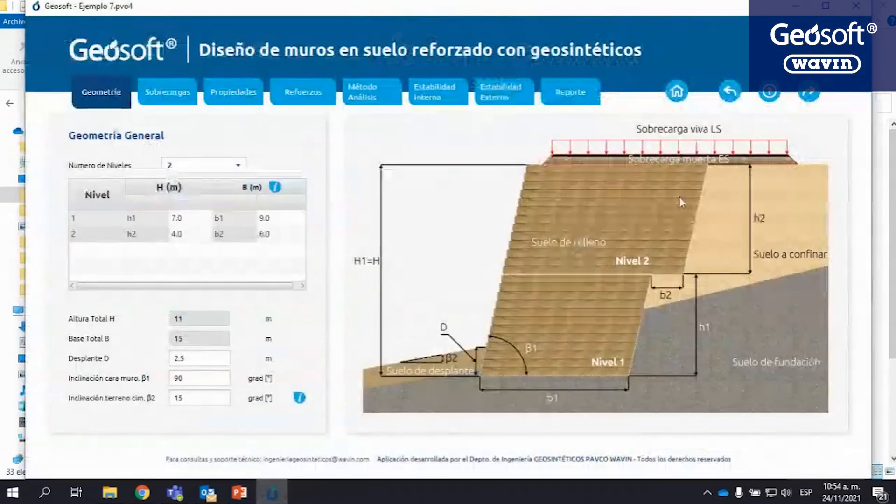
{"action": "left_click", "coordinate": [173, 91]}
{"action": "left_click", "coordinate": [238, 94]}
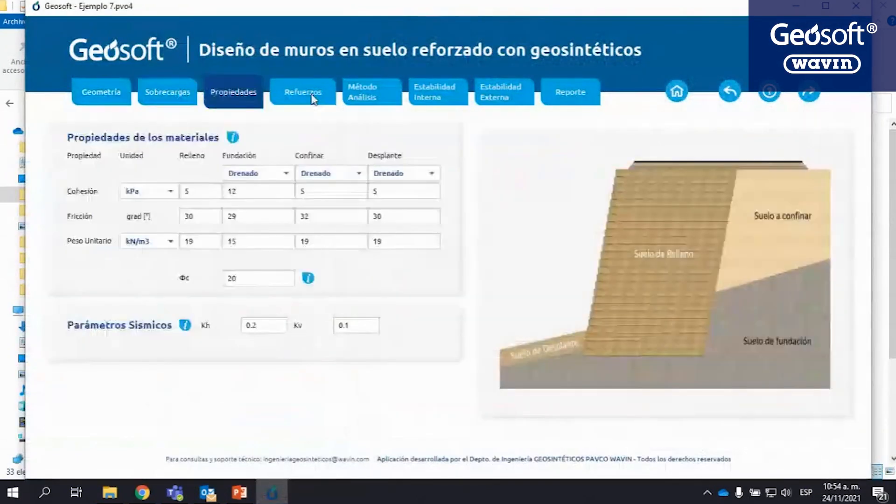
{"action": "left_click", "coordinate": [312, 93]}
{"action": "left_click", "coordinate": [368, 93]}
{"action": "left_click", "coordinate": [441, 96]}
{"action": "left_click", "coordinate": [502, 92]}
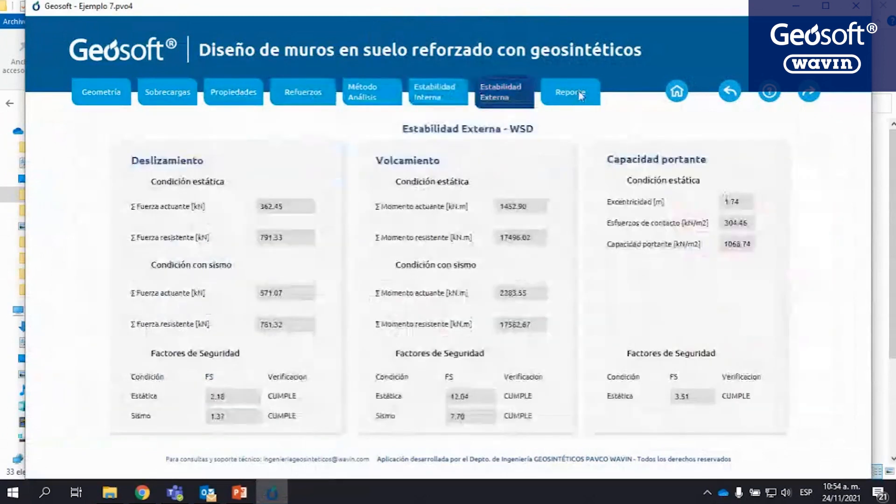
{"action": "left_click", "coordinate": [581, 95]}
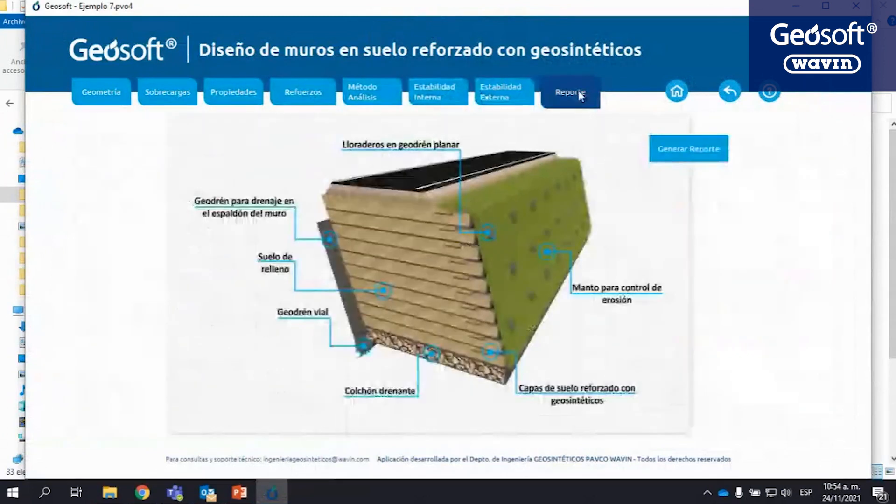
- Cancel exiting the application, return to the general geometry page and go back to the list of design modules
{"action": "left_click", "coordinate": [858, 9]}
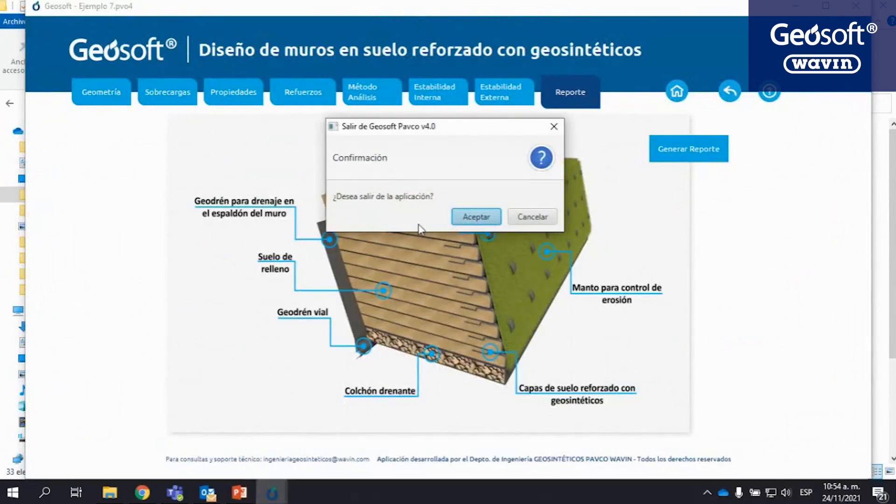
{"action": "left_click", "coordinate": [523, 222]}
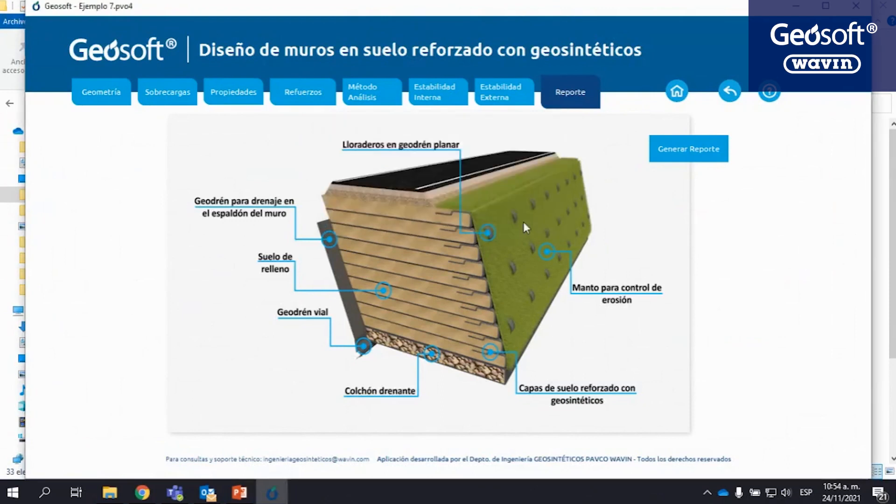
{"action": "left_click", "coordinate": [113, 91]}
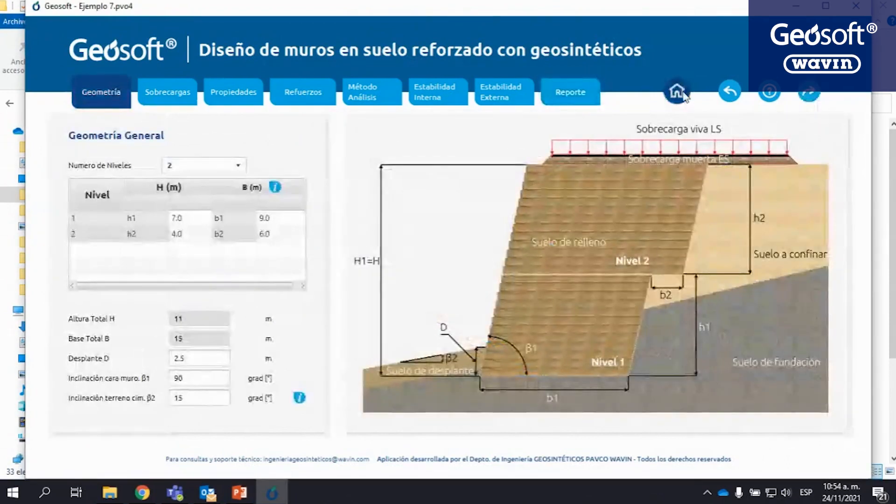
{"action": "left_click", "coordinate": [678, 91]}
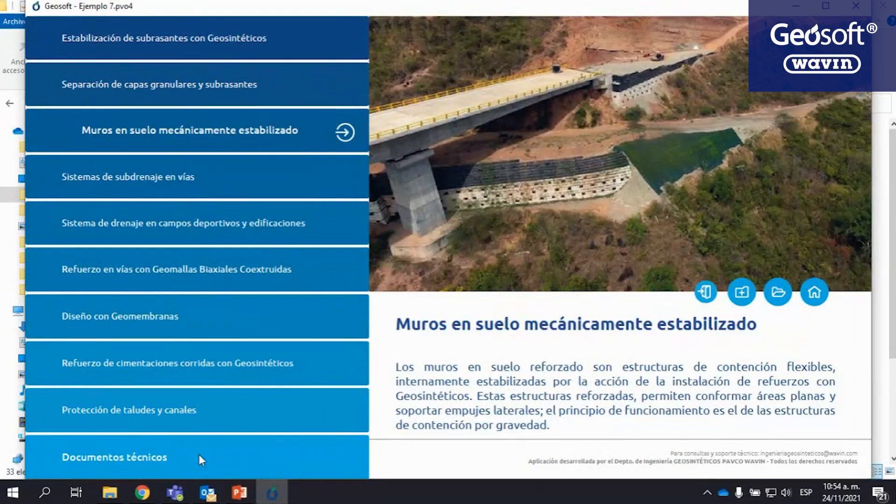
- Switch to the WebinarJam broadcast in Chrome and hide the screen-sharing notice
{"action": "left_click", "coordinate": [143, 495]}
{"action": "left_click", "coordinate": [100, 465]}
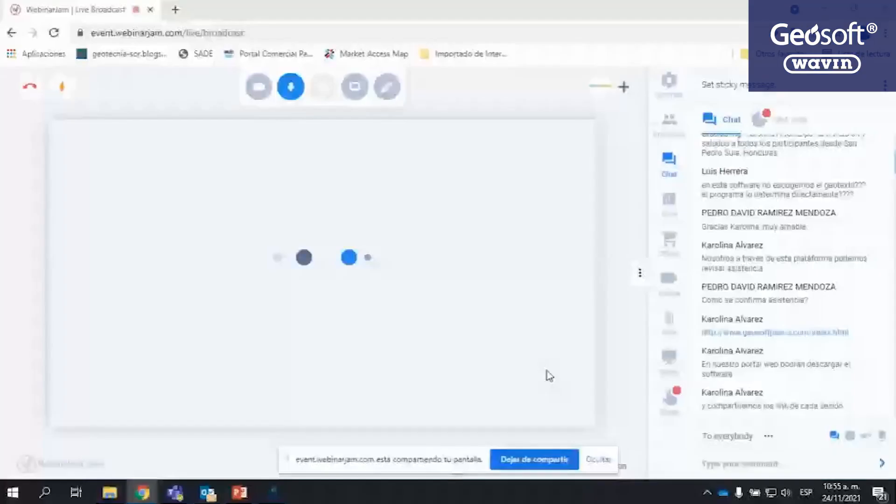
{"action": "left_click", "coordinate": [598, 460]}
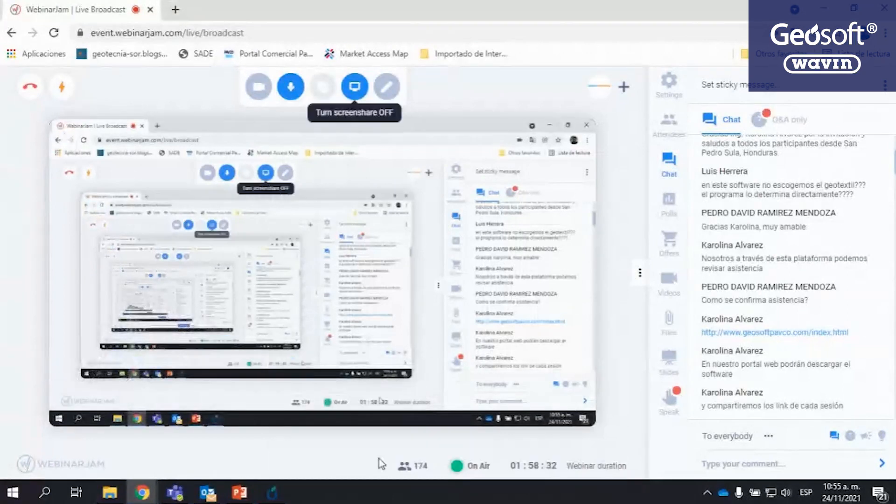
- Switch back to Geosoft and examine the geosynthetic options for layer 18 in the wall's WSD internal stability table, keeping TR7000 HF
{"action": "left_click", "coordinate": [272, 494]}
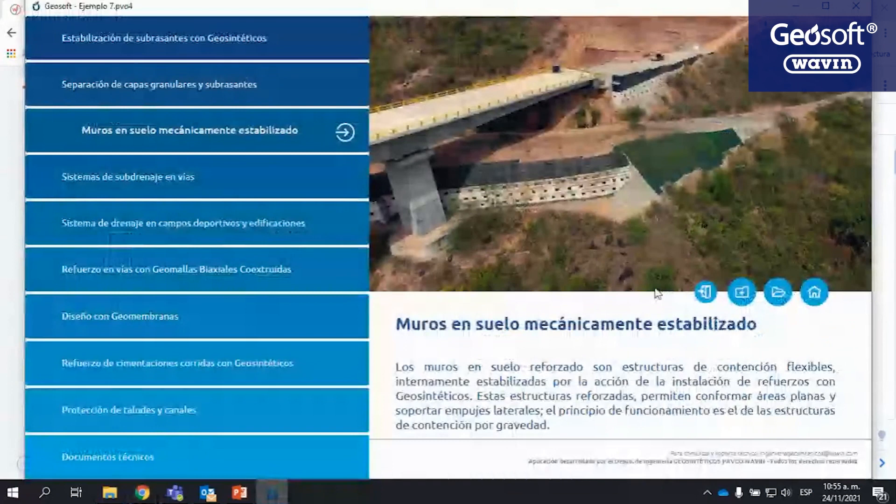
{"action": "left_click", "coordinate": [706, 292]}
{"action": "left_click", "coordinate": [449, 90]}
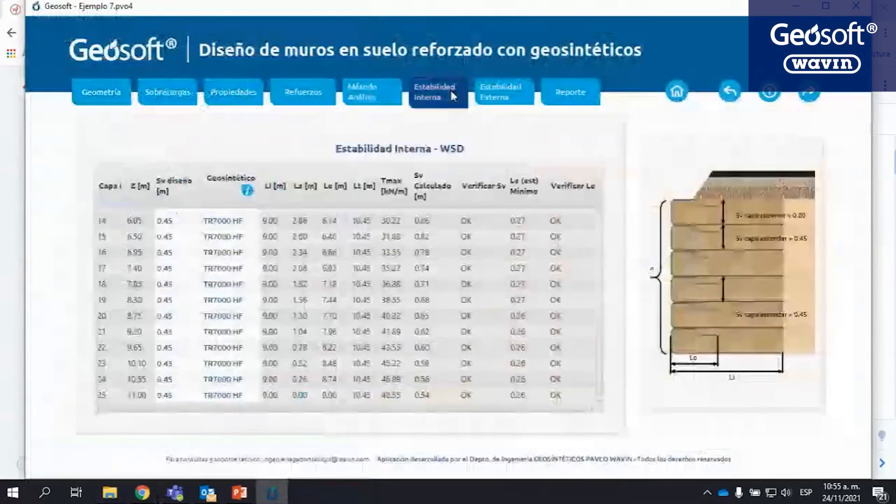
{"action": "left_click", "coordinate": [205, 297]}
{"action": "left_click", "coordinate": [206, 298]}
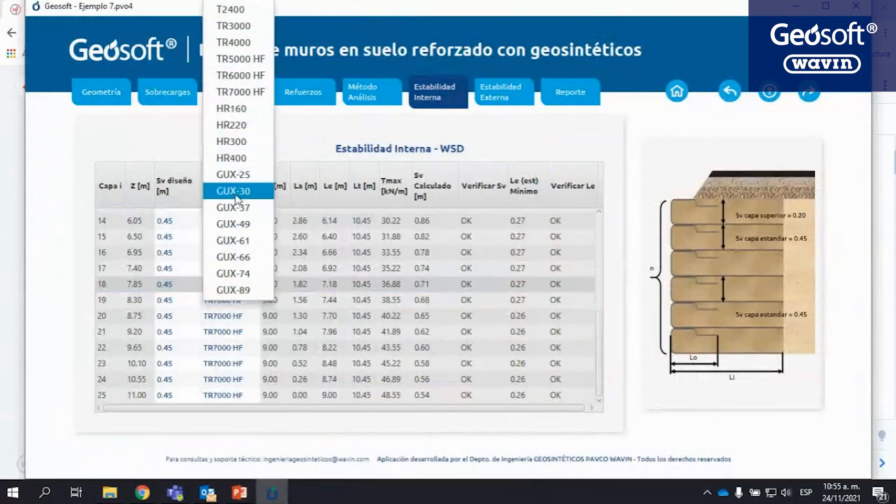
{"action": "left_click", "coordinate": [299, 130]}
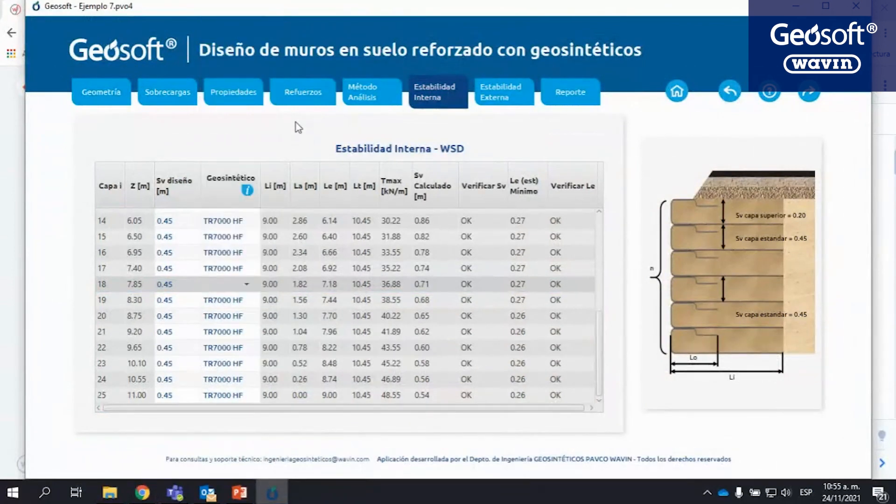
{"action": "left_click", "coordinate": [242, 285]}
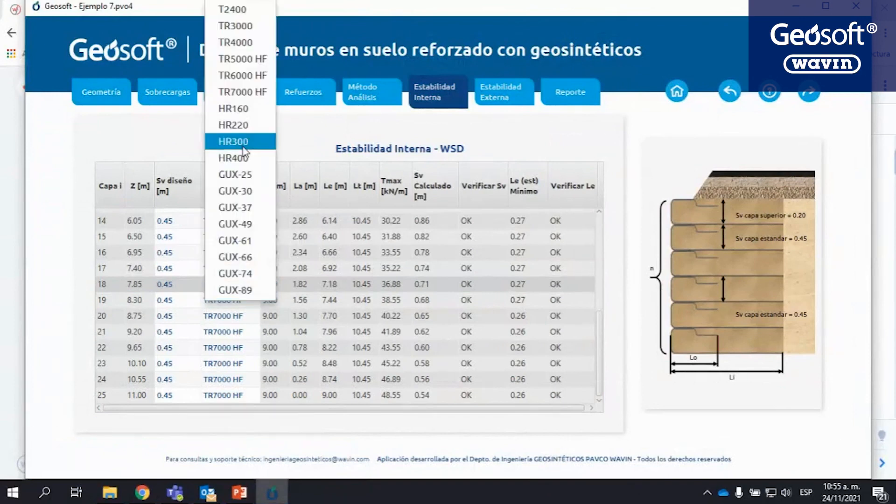
{"action": "left_click", "coordinate": [240, 90]}
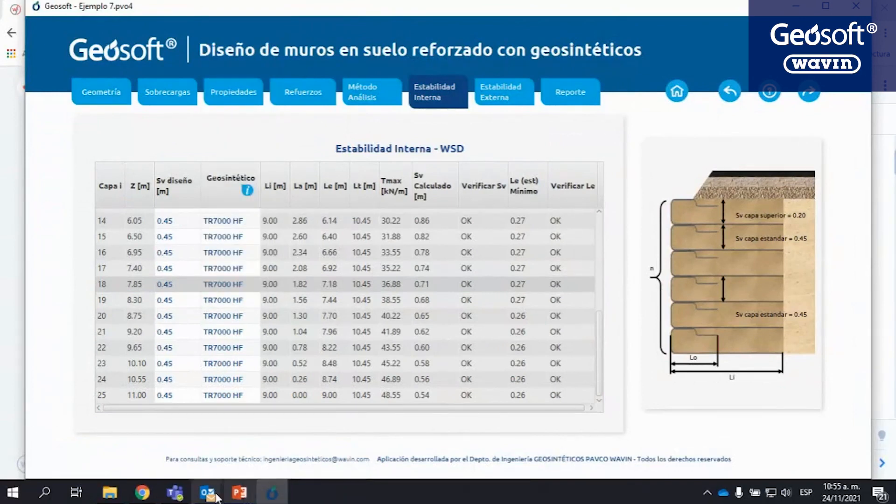
- Switch to the WebinarJam broadcast and read the attendees' newer chat messages
{"action": "left_click", "coordinate": [155, 494]}
{"action": "left_click", "coordinate": [70, 439]}
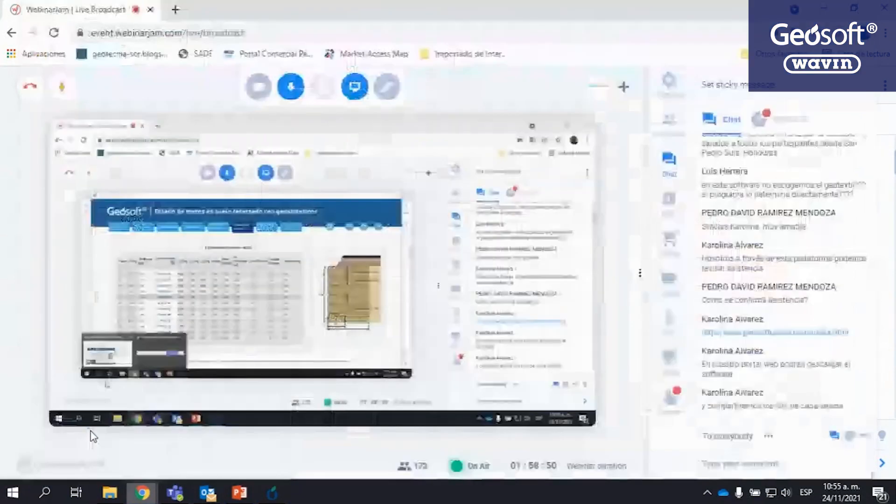
{"action": "scroll", "coordinate": [799, 294], "scroll_direction": "down", "scroll_amount": 3}
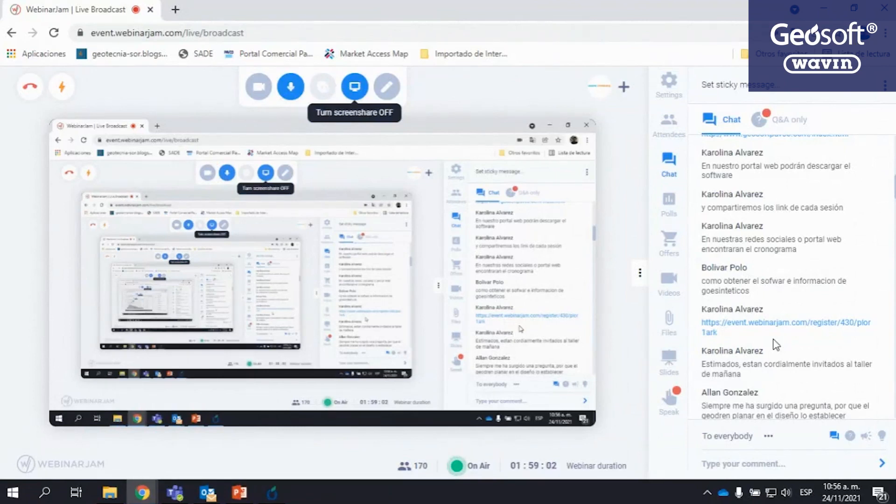
- Switch to the PowerPoint presentation, go to its beginning and select slide 5 with the presenter's contact details
{"action": "left_click", "coordinate": [247, 494]}
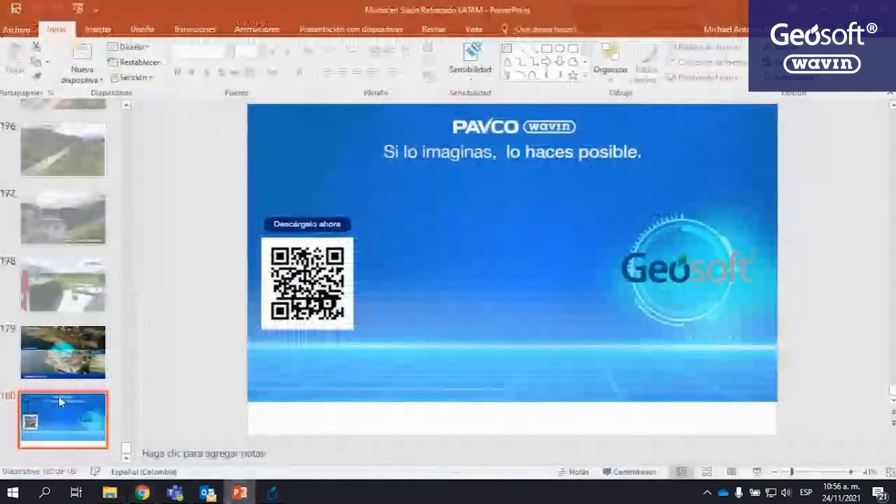
{"action": "left_click", "coordinate": [100, 146]}
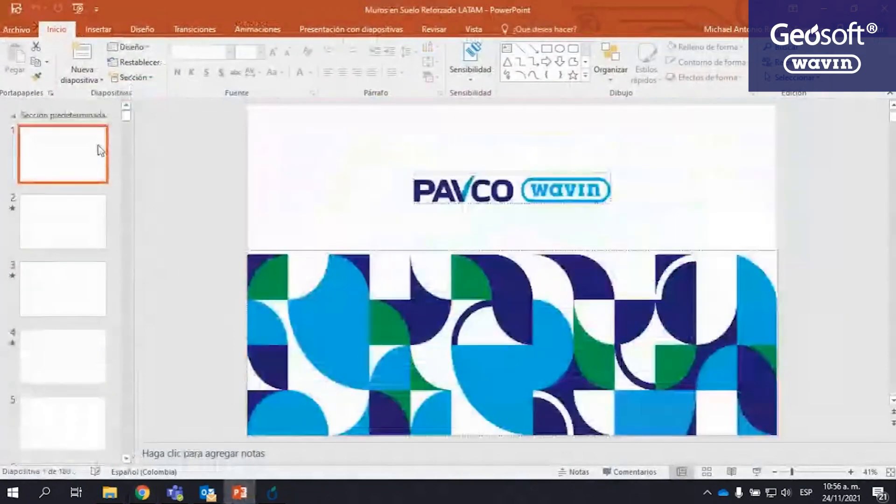
{"action": "left_click", "coordinate": [68, 243]}
{"action": "left_click", "coordinate": [63, 310]}
{"action": "left_click", "coordinate": [63, 355]}
{"action": "left_click", "coordinate": [60, 430]}
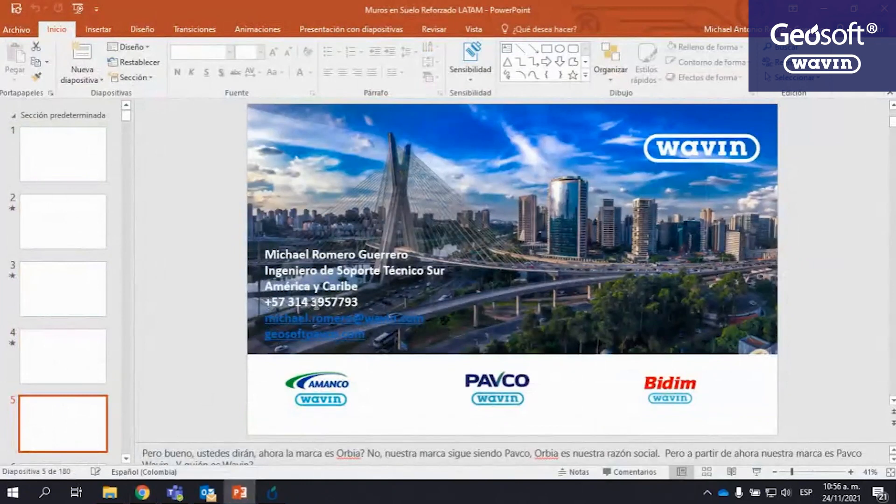
{"action": "left_click", "coordinate": [280, 496]}
{"action": "left_click", "coordinate": [280, 496]}
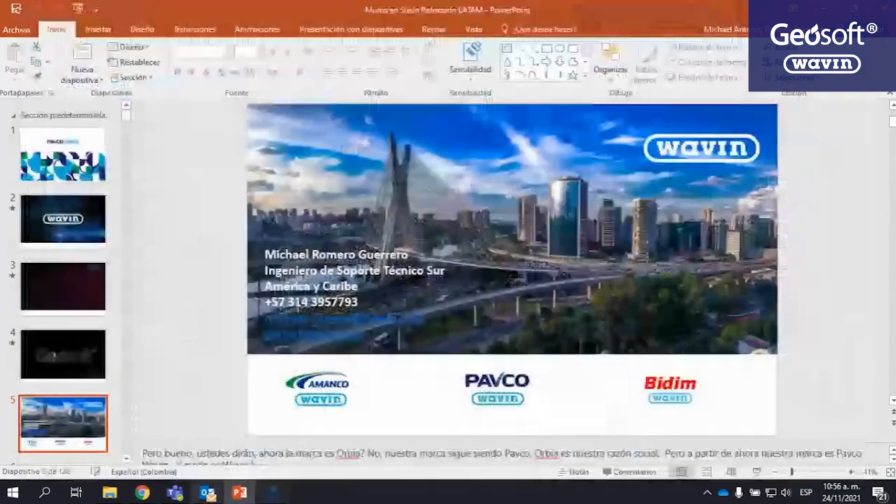
- Switch back to the WebinarJam broadcast and look through the rest of the chat for attendees' questions
{"action": "mouse_move", "coordinate": [143, 492]}
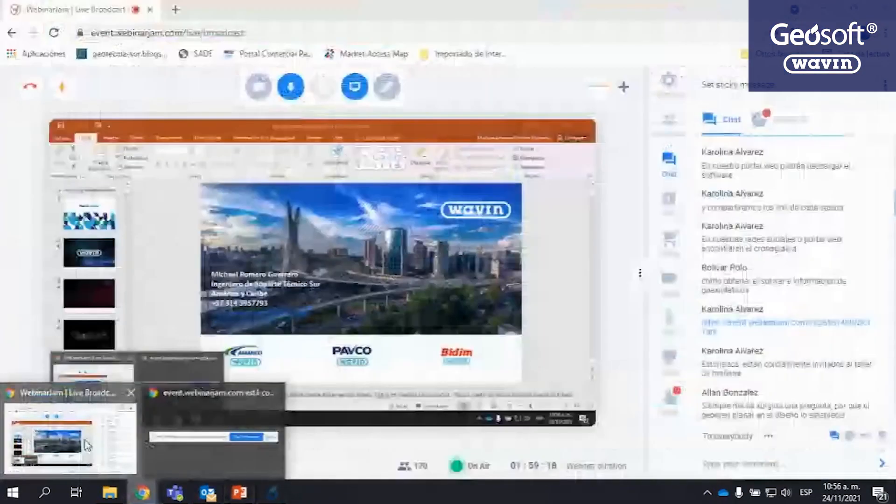
{"action": "left_click", "coordinate": [70, 439]}
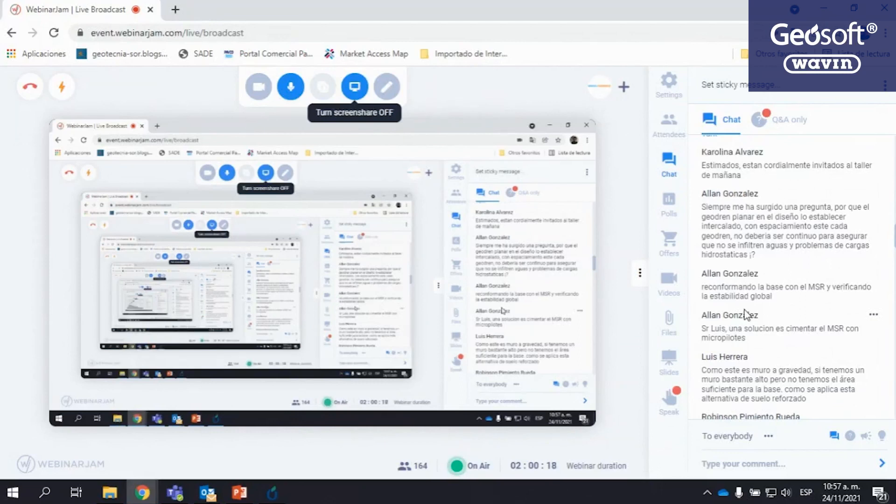
{"action": "scroll", "coordinate": [832, 304], "scroll_direction": "down", "scroll_amount": 2}
{"action": "scroll", "coordinate": [831, 305], "scroll_direction": "down", "scroll_amount": 15}
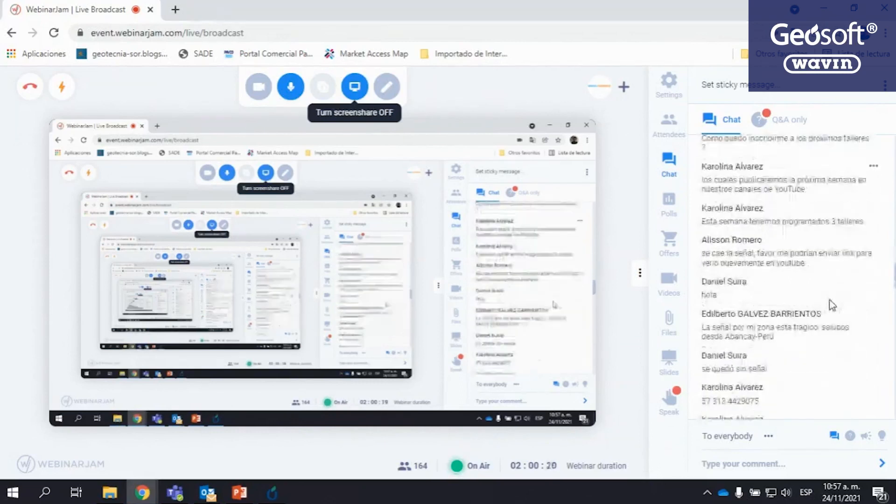
{"action": "scroll", "coordinate": [831, 301], "scroll_direction": "down", "scroll_amount": 10}
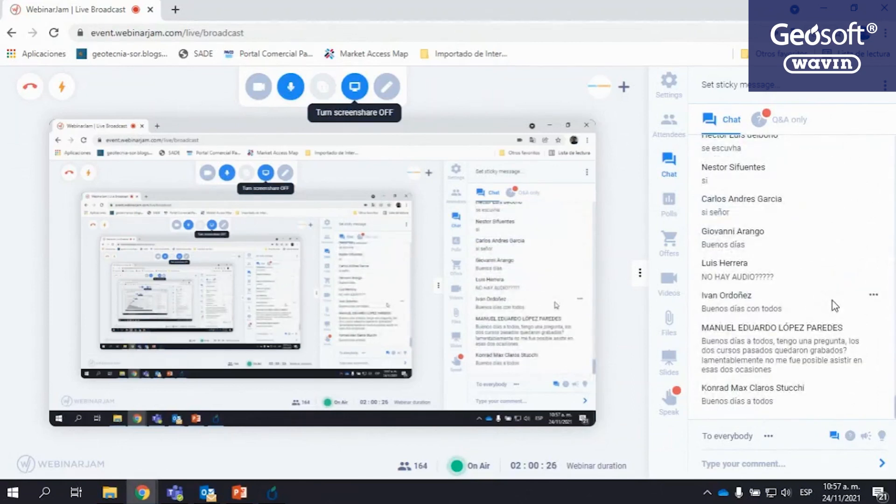
{"action": "scroll", "coordinate": [835, 306], "scroll_direction": "up", "scroll_amount": 1}
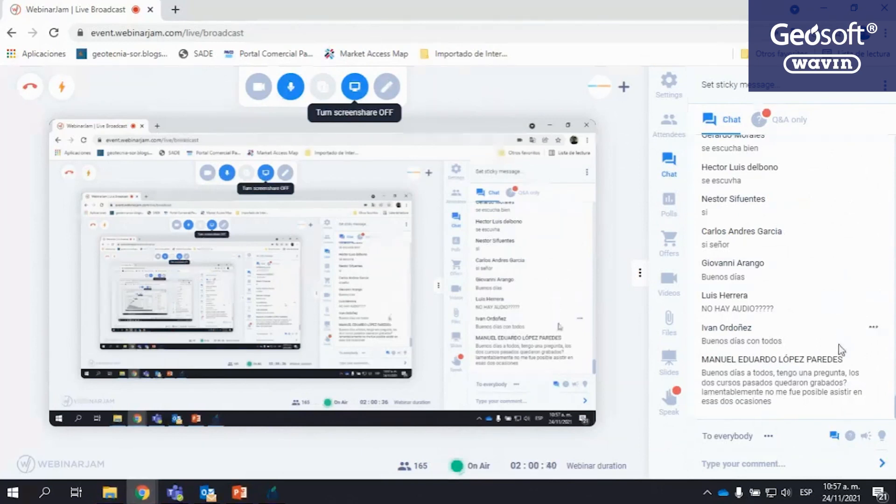
{"action": "scroll", "coordinate": [840, 354], "scroll_direction": "down", "scroll_amount": 5}
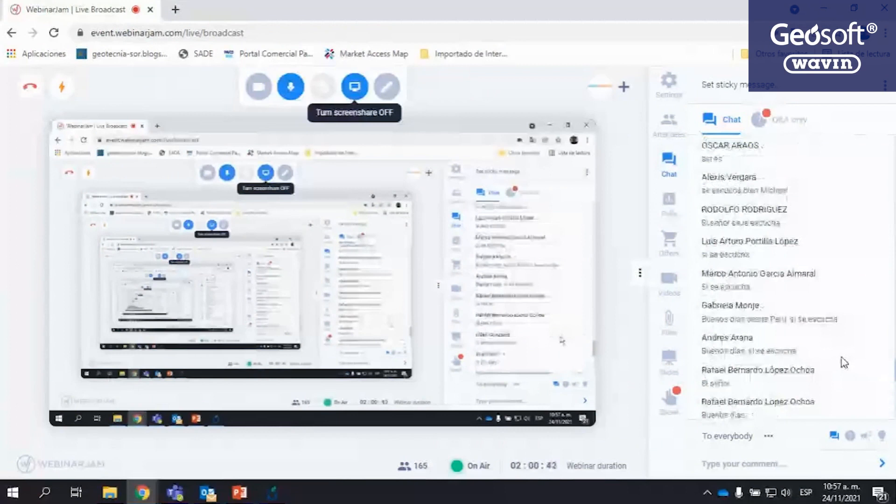
{"action": "scroll", "coordinate": [842, 358], "scroll_direction": "up", "scroll_amount": 5}
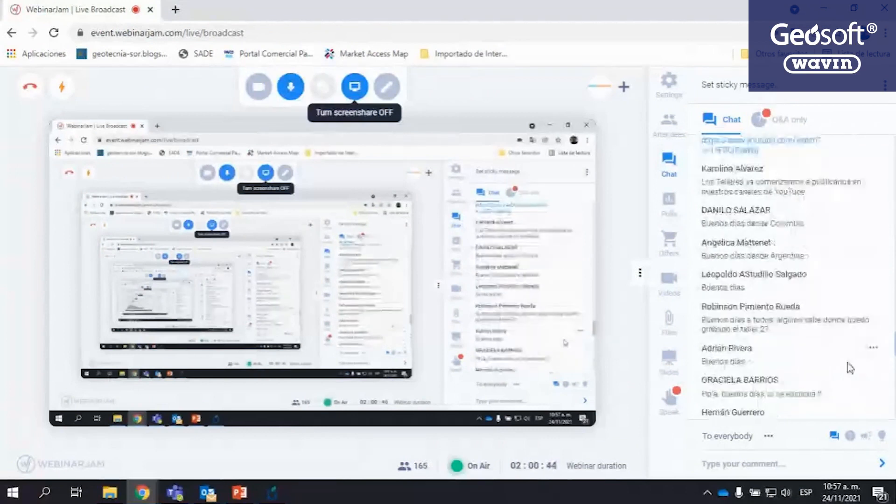
- Turn on the broadcast webcam, switch to PowerPoint and start the slide show from the contact details slide
{"action": "left_click", "coordinate": [258, 87]}
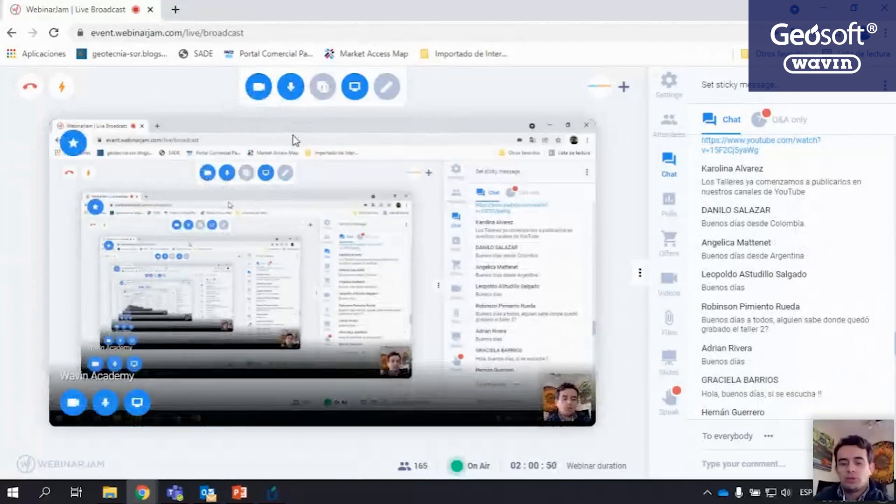
{"action": "left_click", "coordinate": [239, 493]}
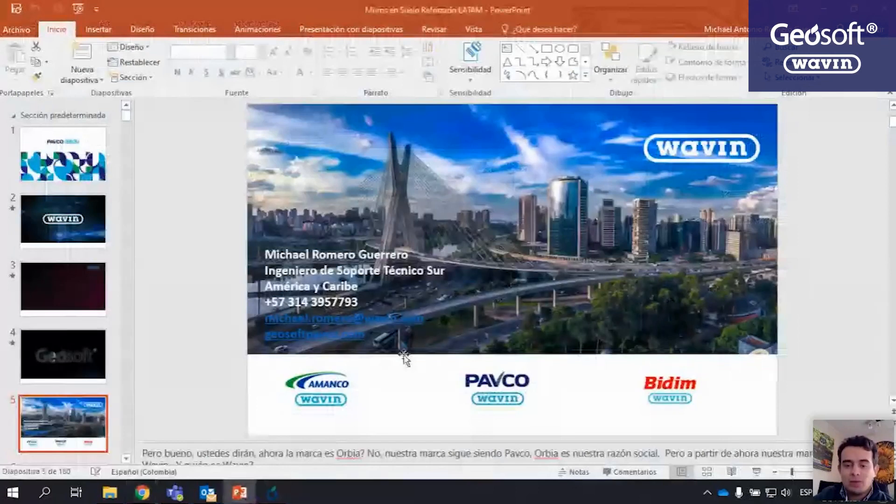
{"action": "left_click", "coordinate": [756, 472]}
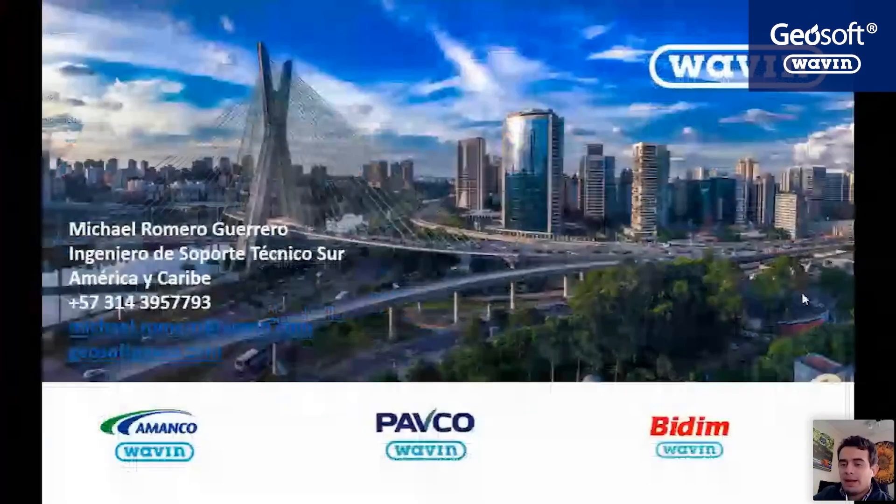